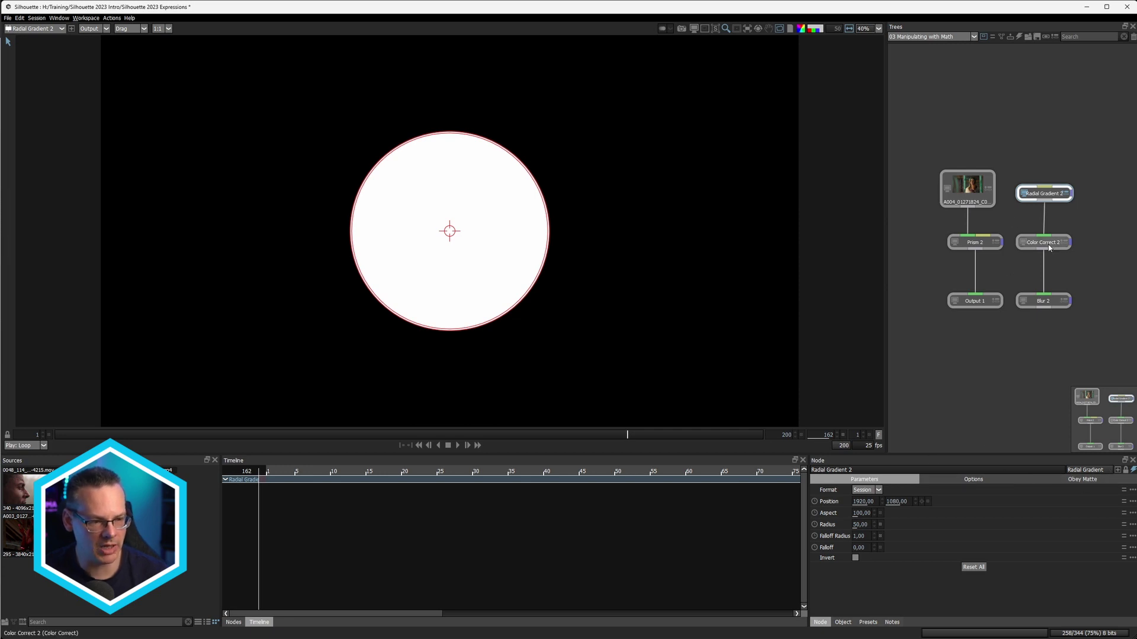
- Dock a second node panel beside the Timeline, view Color Correct 2, and nudge the circle to 1873.52, 991.94
left_click(1118, 471)
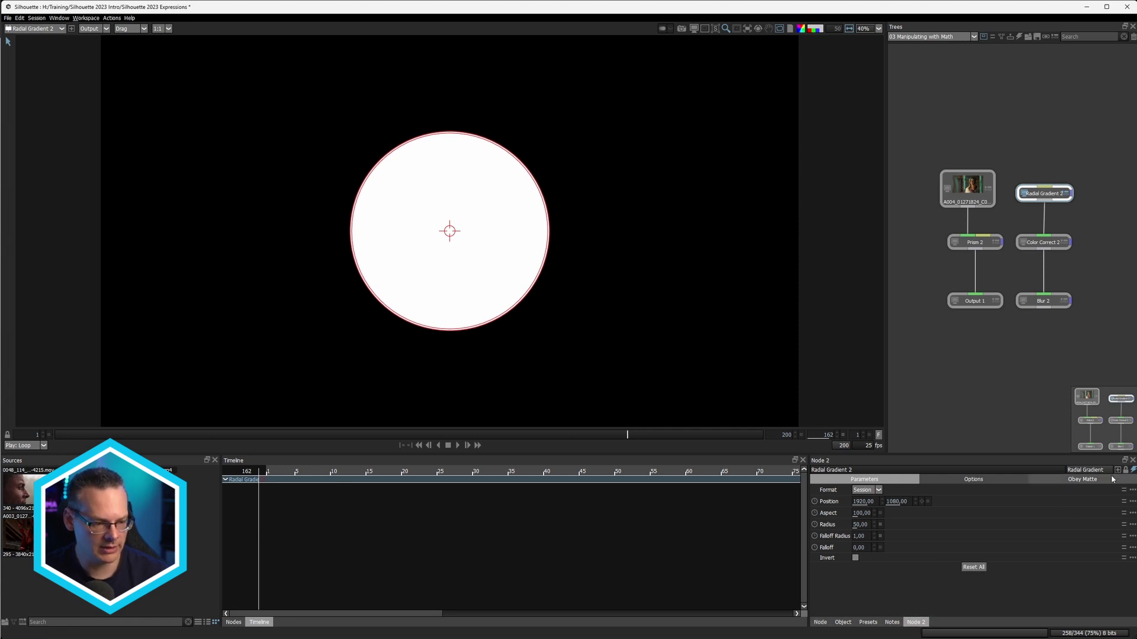
left_click_drag(919, 620, 734, 521)
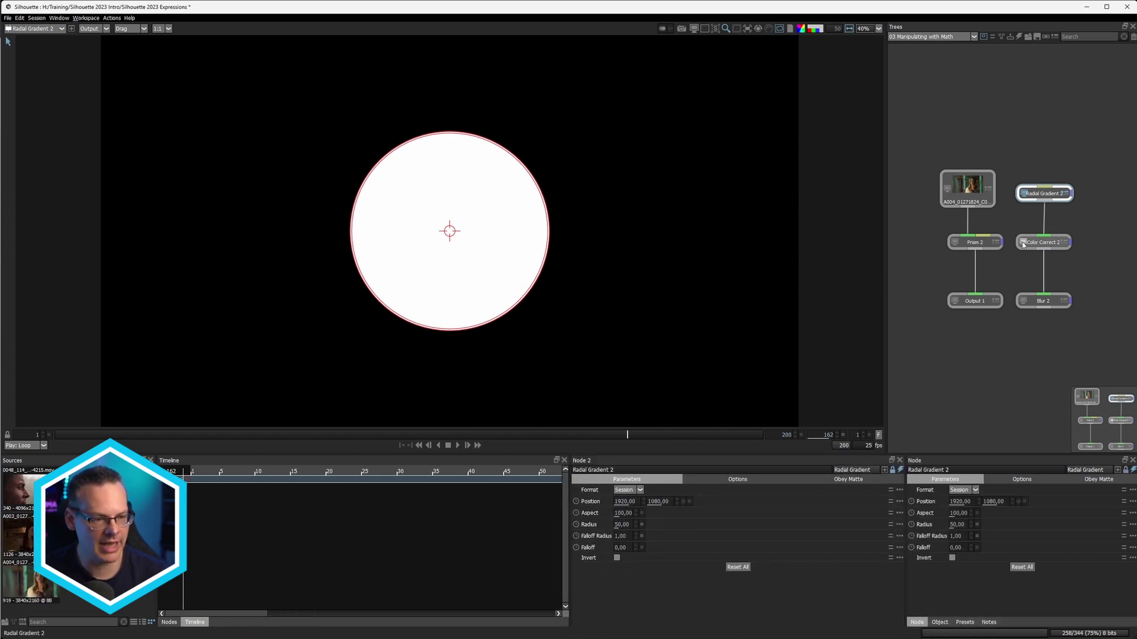
left_click(1062, 248)
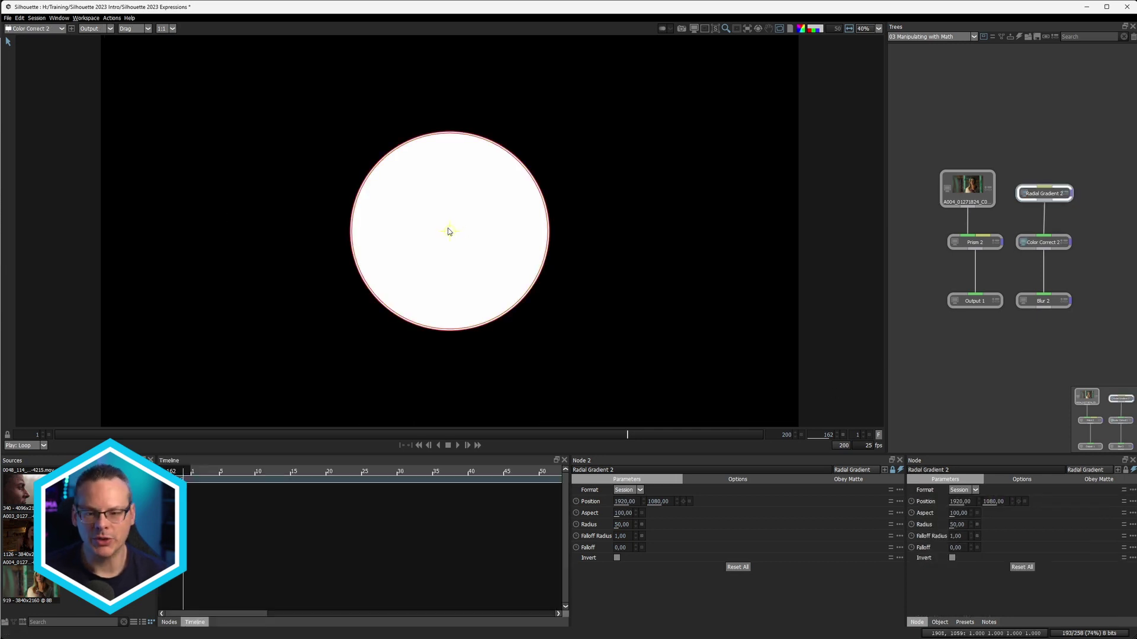
mouse_move(451, 232)
left_mouse_down()
mouse_move(598, 233)
mouse_move(312, 223)
mouse_move(558, 180)
mouse_move(444, 216)
left_mouse_up()
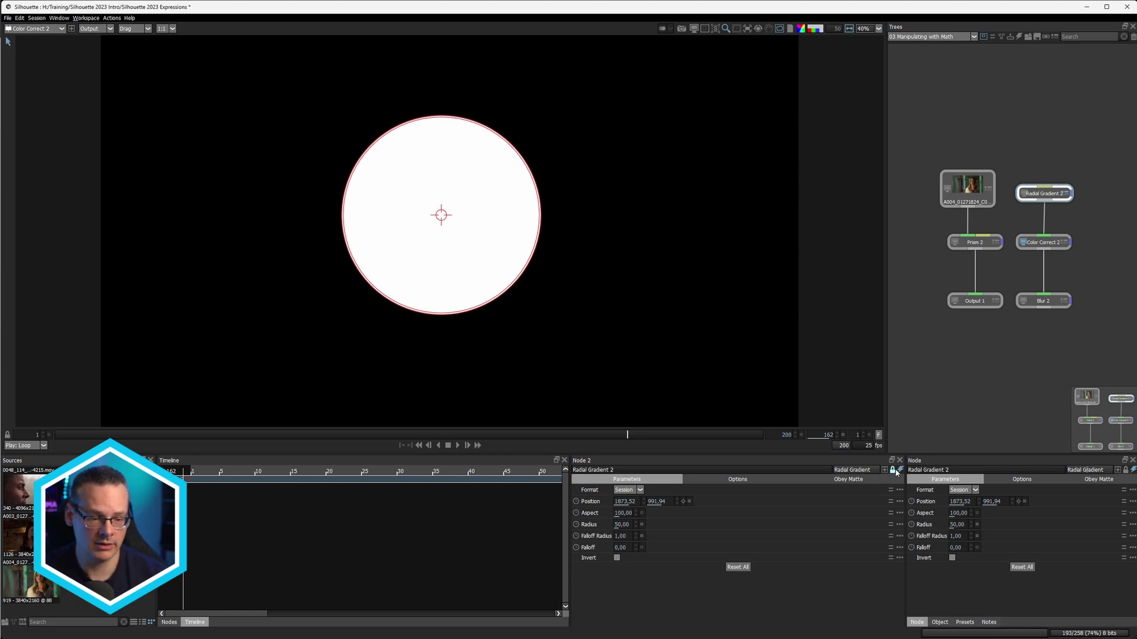
left_click(1045, 243)
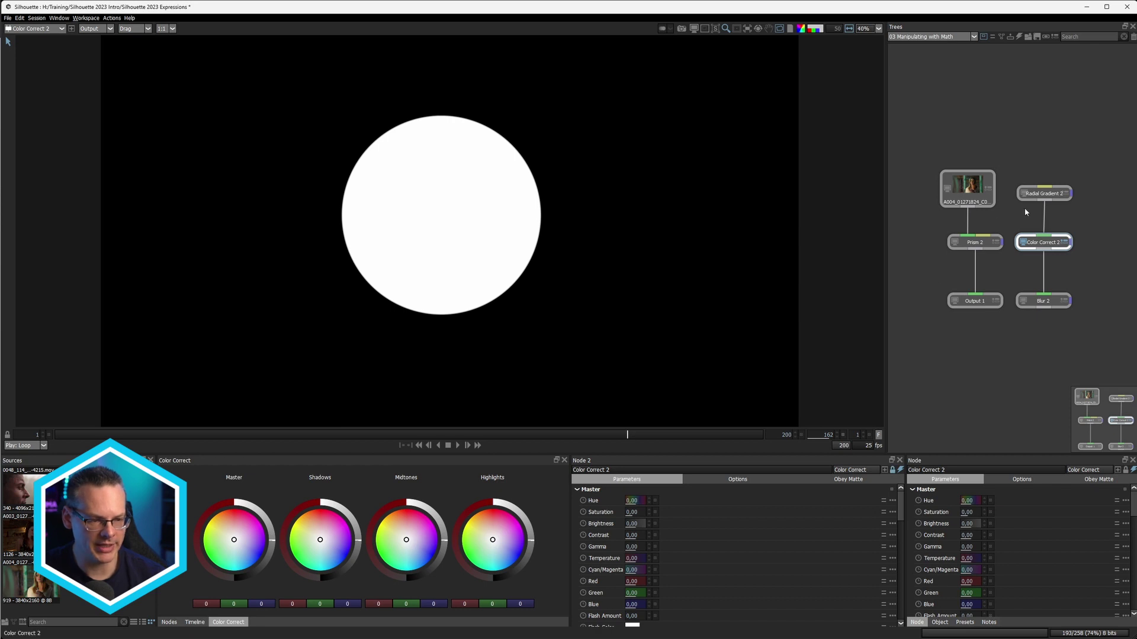
- Show Radial Gradient 2's parameters, test Color Correct 2's Temperature tint, then reset Temperature to 0
left_click(1042, 193)
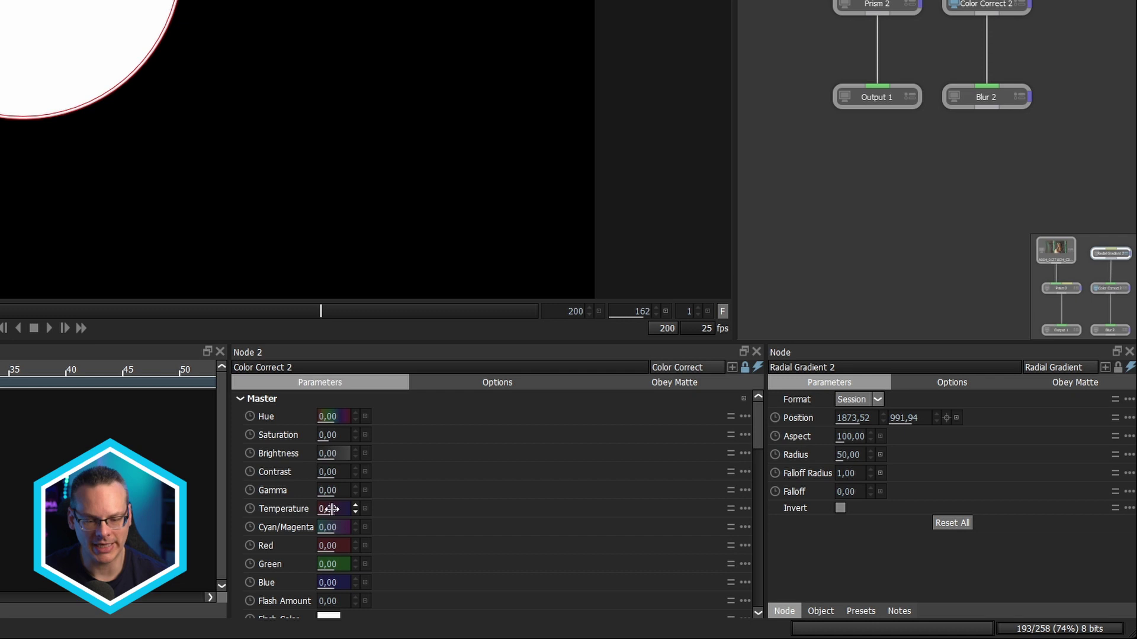
mouse_move(342, 509)
left_mouse_down()
mouse_move(360, 509)
mouse_move(237, 504)
mouse_move(380, 510)
mouse_move(337, 510)
mouse_move(350, 508)
left_mouse_up()
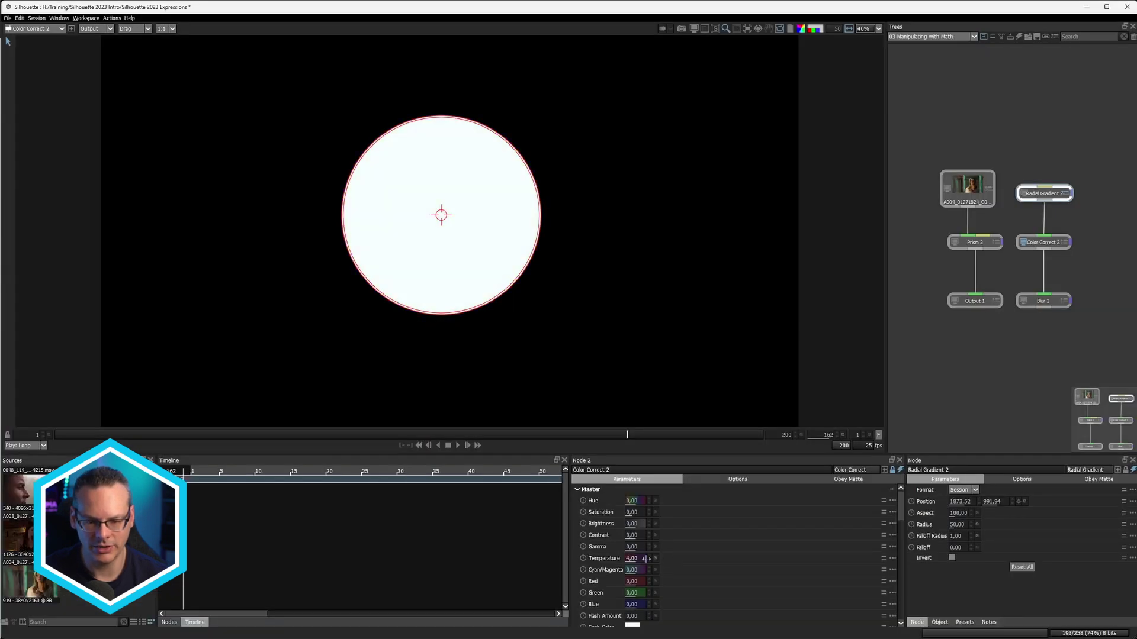
left_click_drag(646, 559, 680, 557)
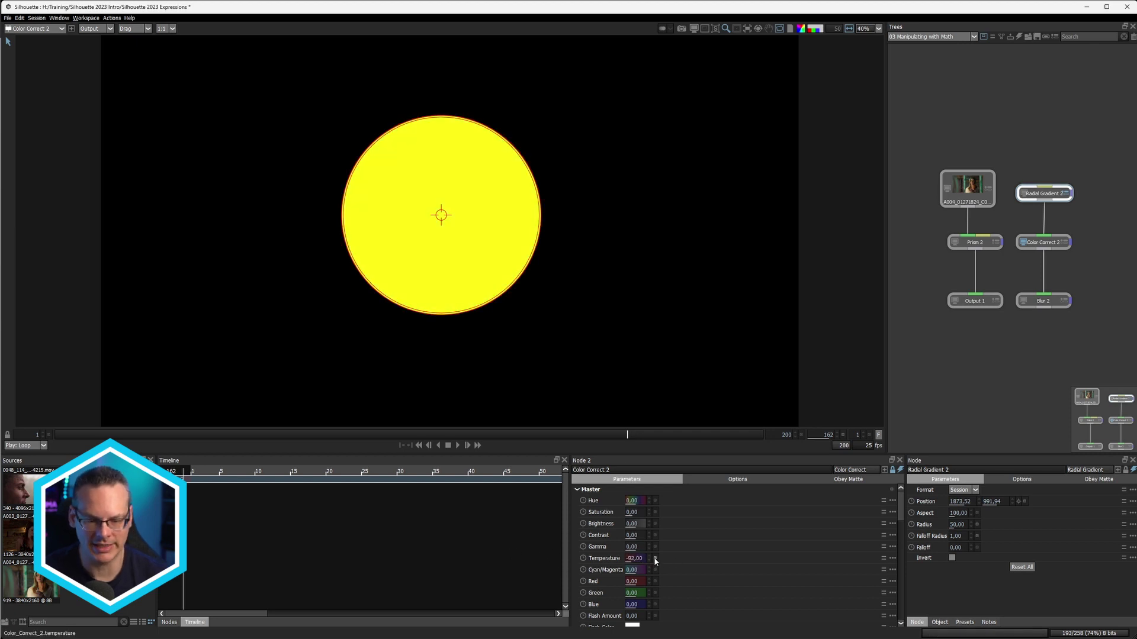
left_click(654, 559)
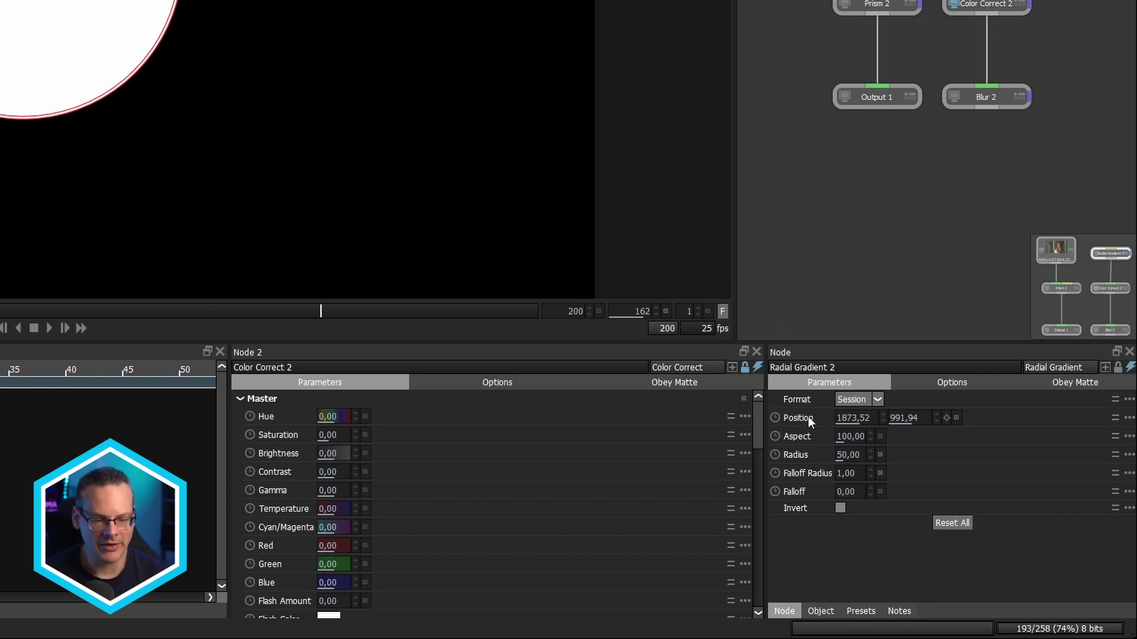
- Re-dock the Radial Gradient 2 panel beside Node 2 and copy its Position expression reference
left_click_drag(794, 418, 280, 505)
left_click_drag(785, 438, 808, 436)
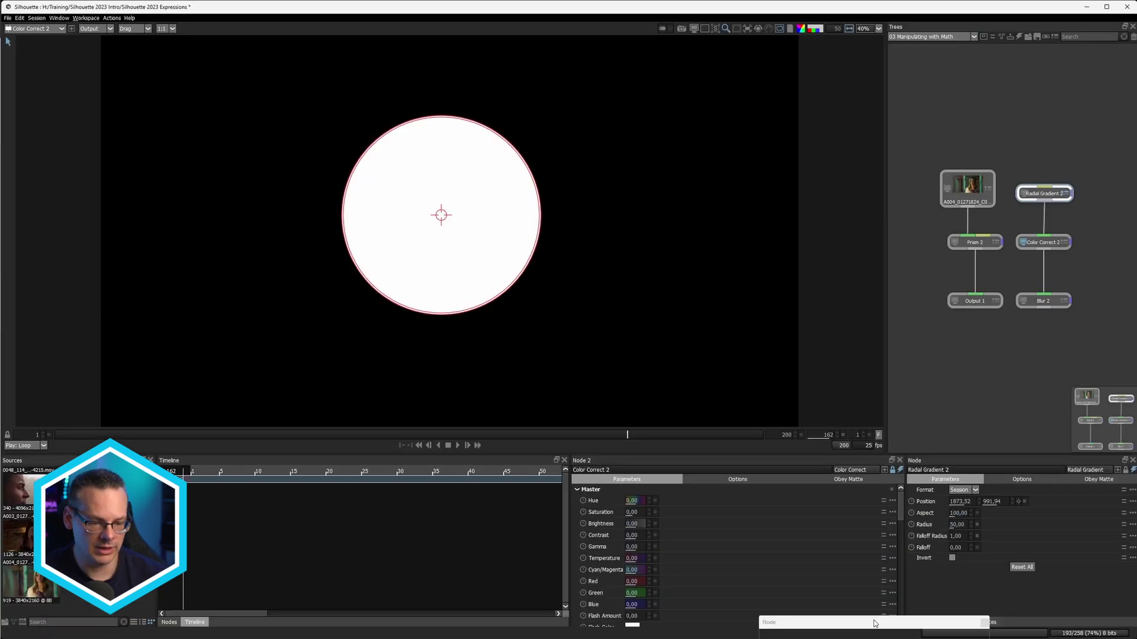
left_click_drag(950, 352, 732, 560)
left_click_drag(886, 590, 887, 586)
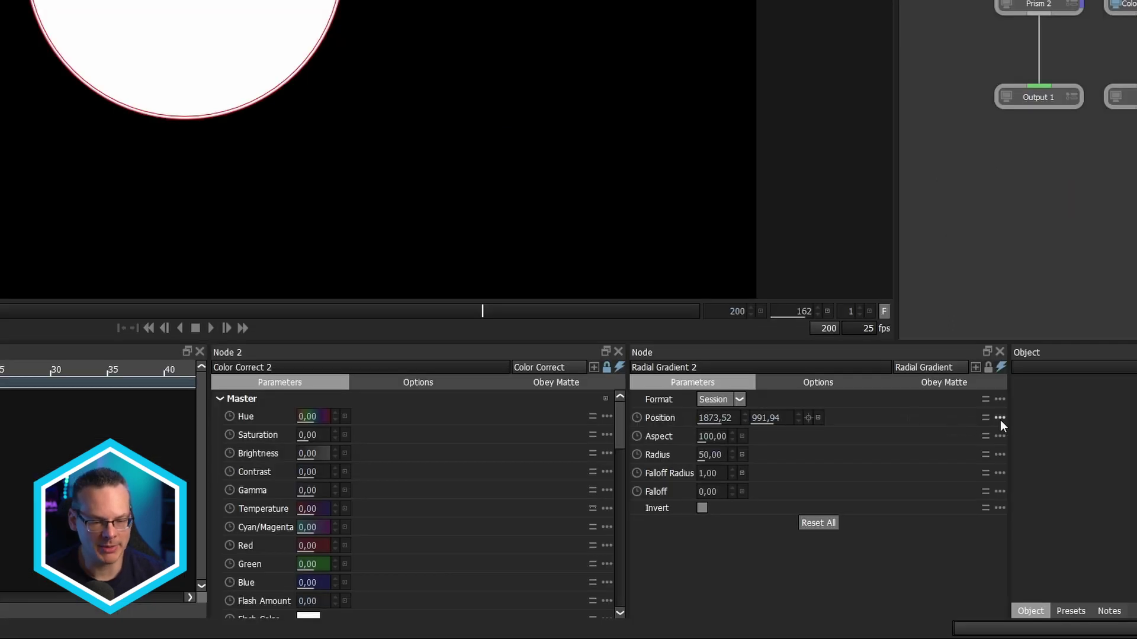
left_click(1000, 418)
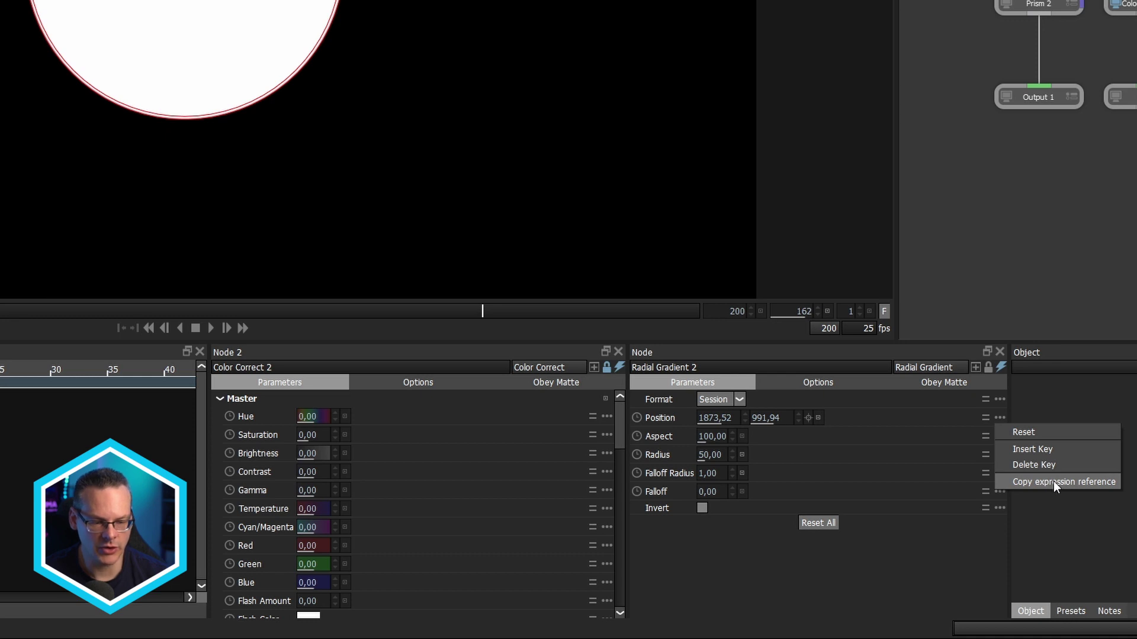
left_click(1074, 483)
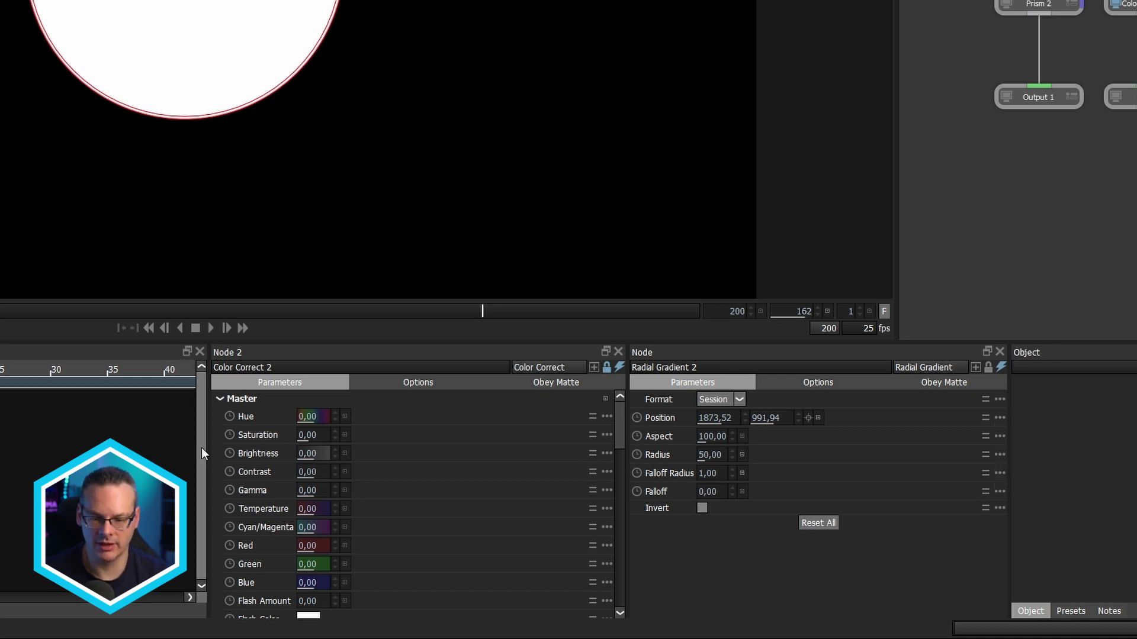
- Set Temperature's expression to Radial_Gradient_2.position.x, turning the circle cyan, then drag it far left
left_click(591, 509)
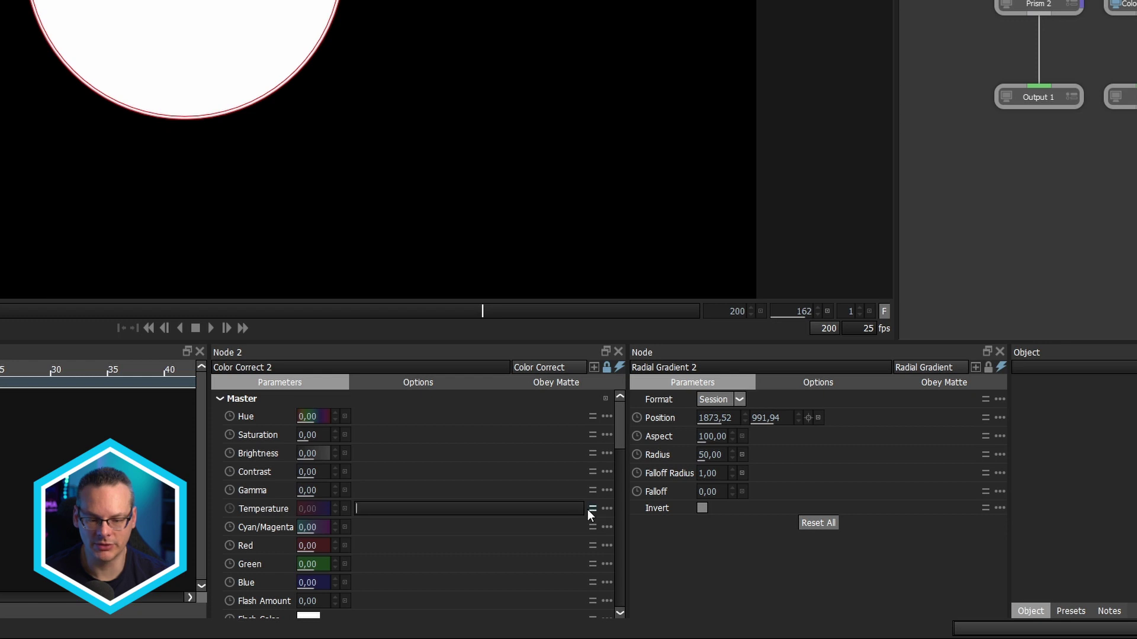
key("ctrl+v")
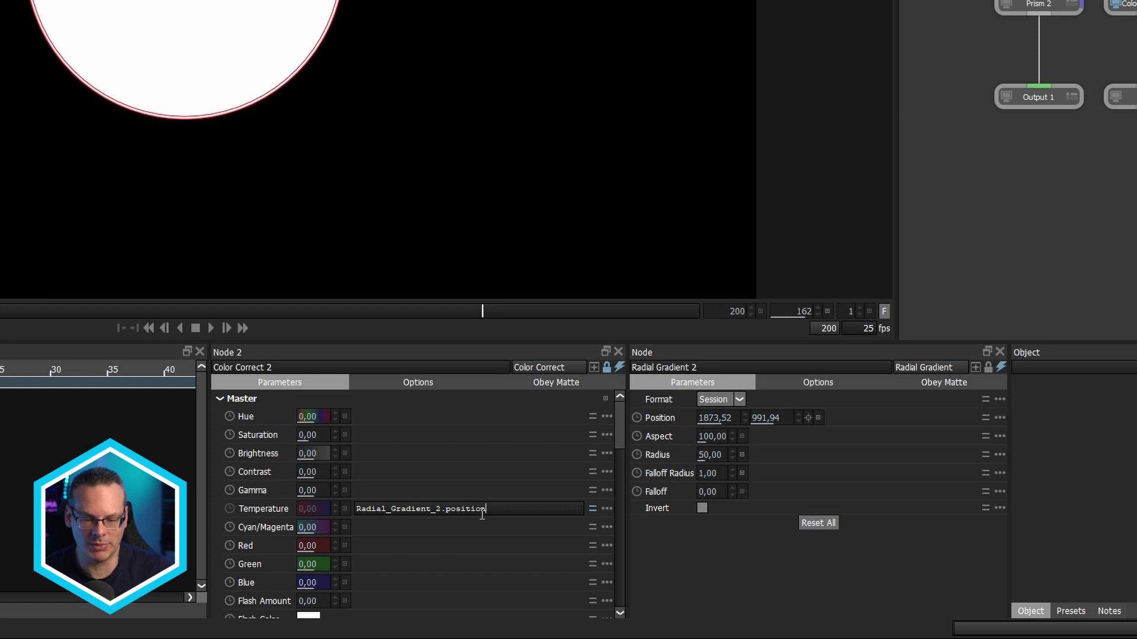
type(".x")
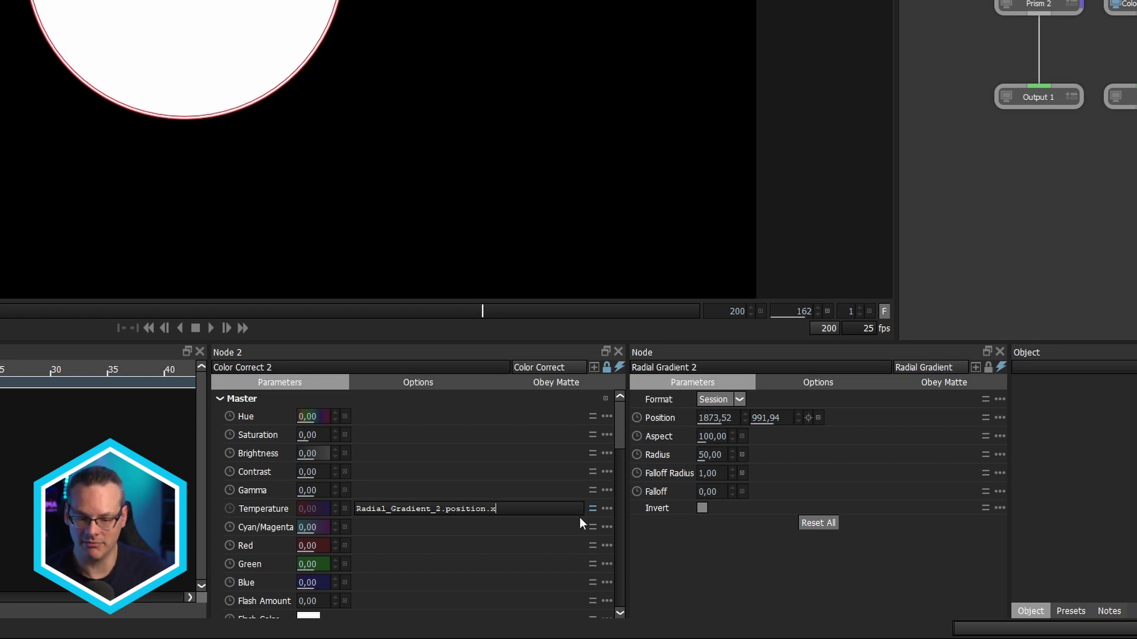
key("Return")
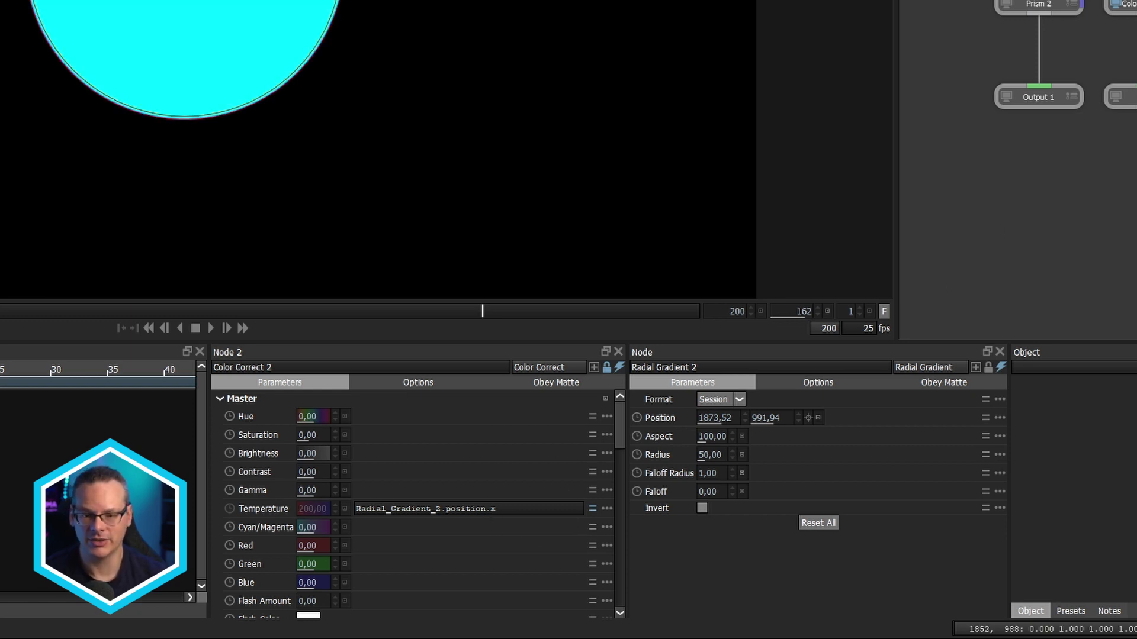
left_click_drag(266, 71, 216, 75)
left_click_drag(90, 0, 0, 0)
- Drag the cyan gradient circle back near the frame centre, ending at 1751.21, 1045.75
left_click_drag(158, 240, 468, 247)
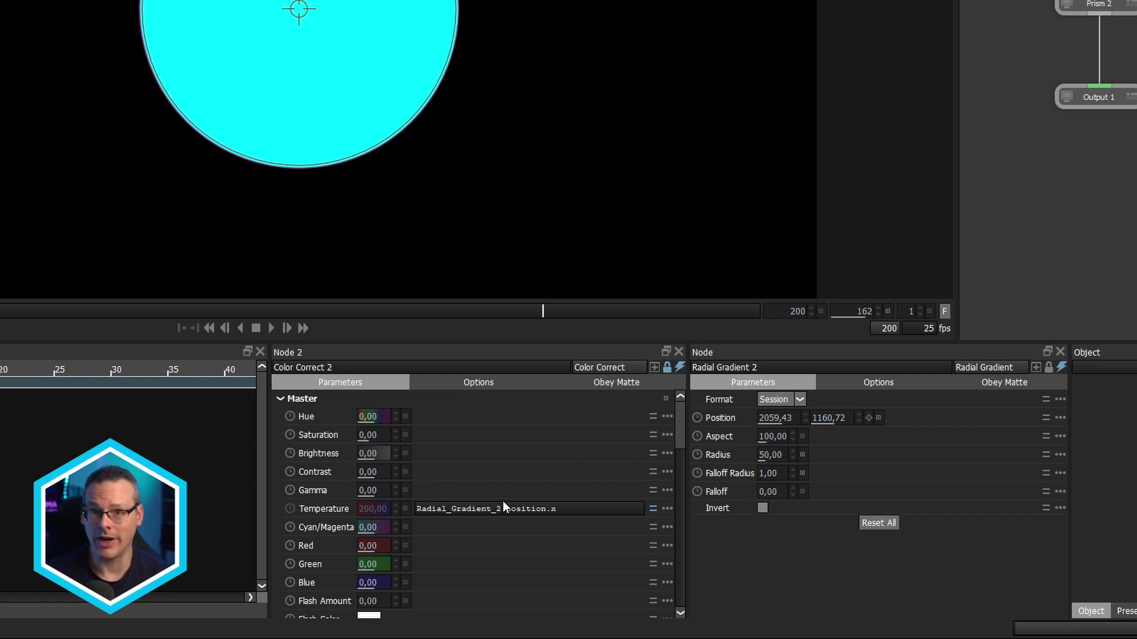
left_click_drag(299, 8, 85, 0)
left_click_drag(341, 234, 440, 226)
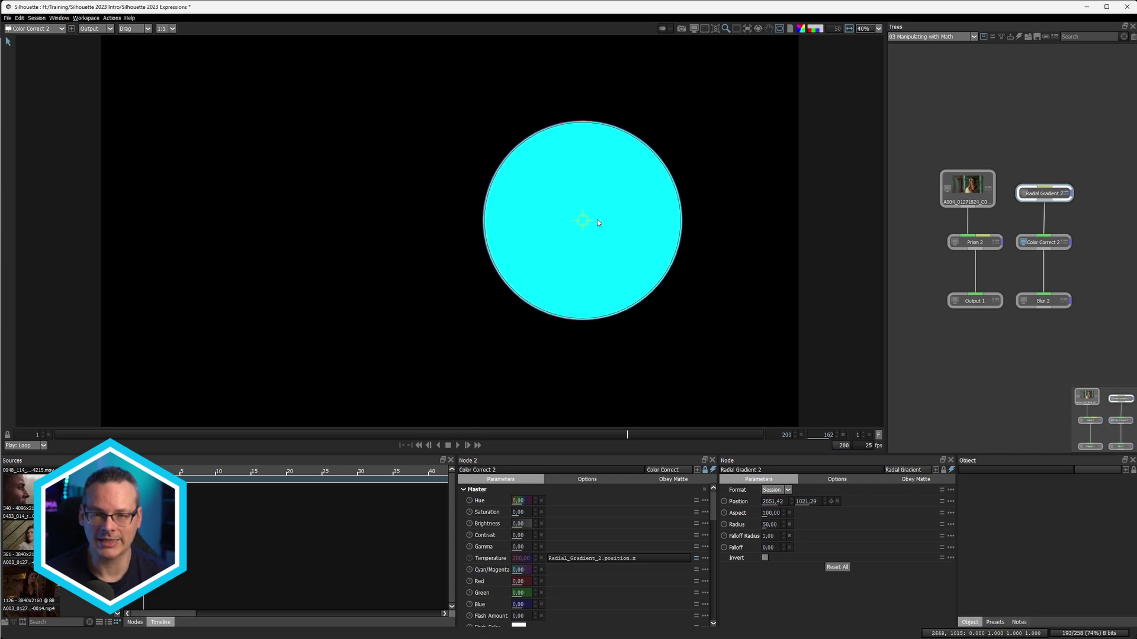
left_click_drag(597, 222, 422, 226)
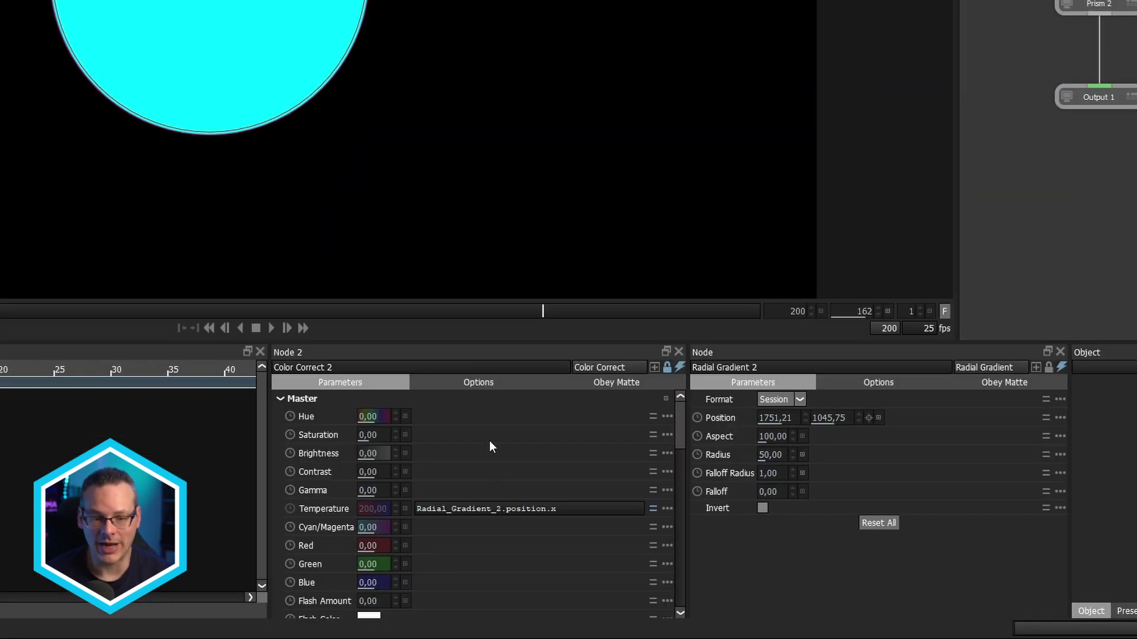
- Append -session.width to the Temperature expression and move the circle to the right edge at 3842.72, 1033.52
left_click(585, 509)
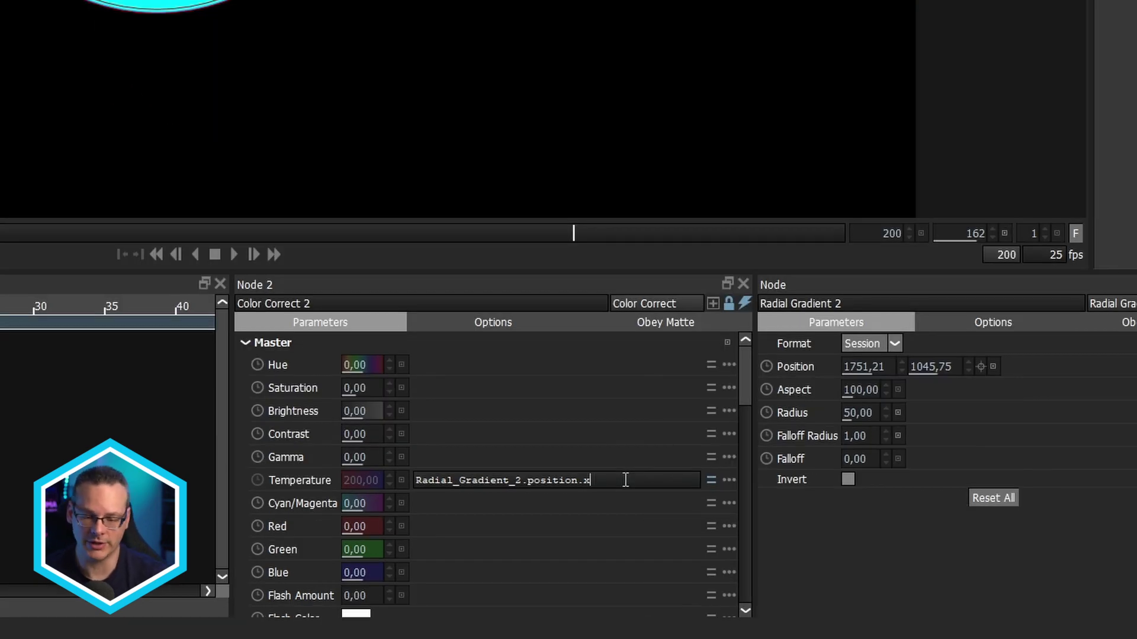
type("-")
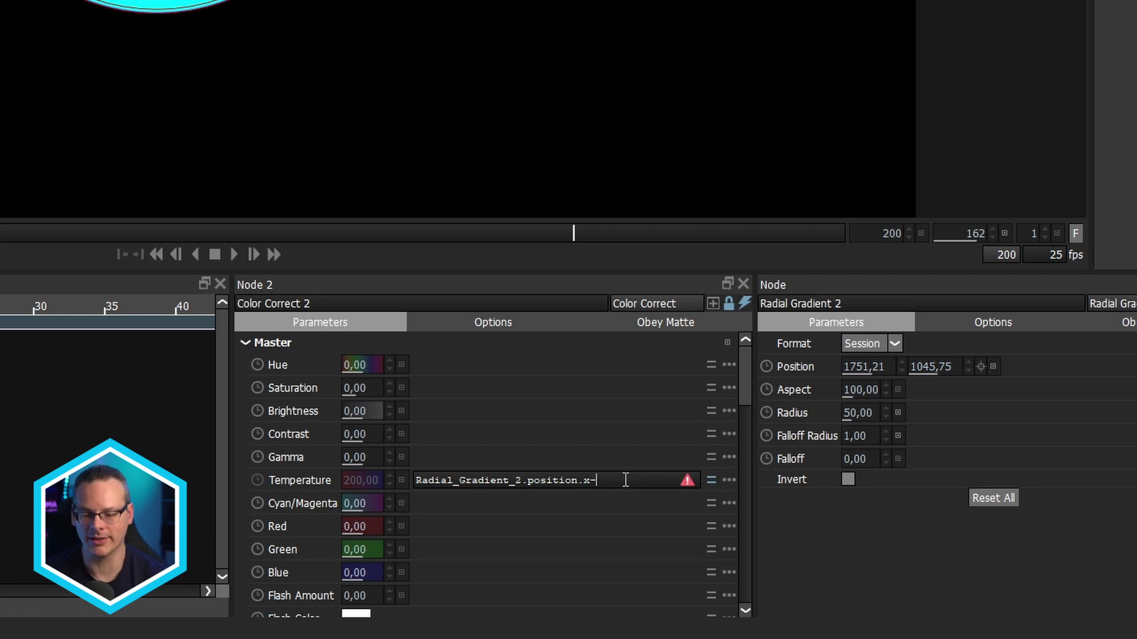
type("sess")
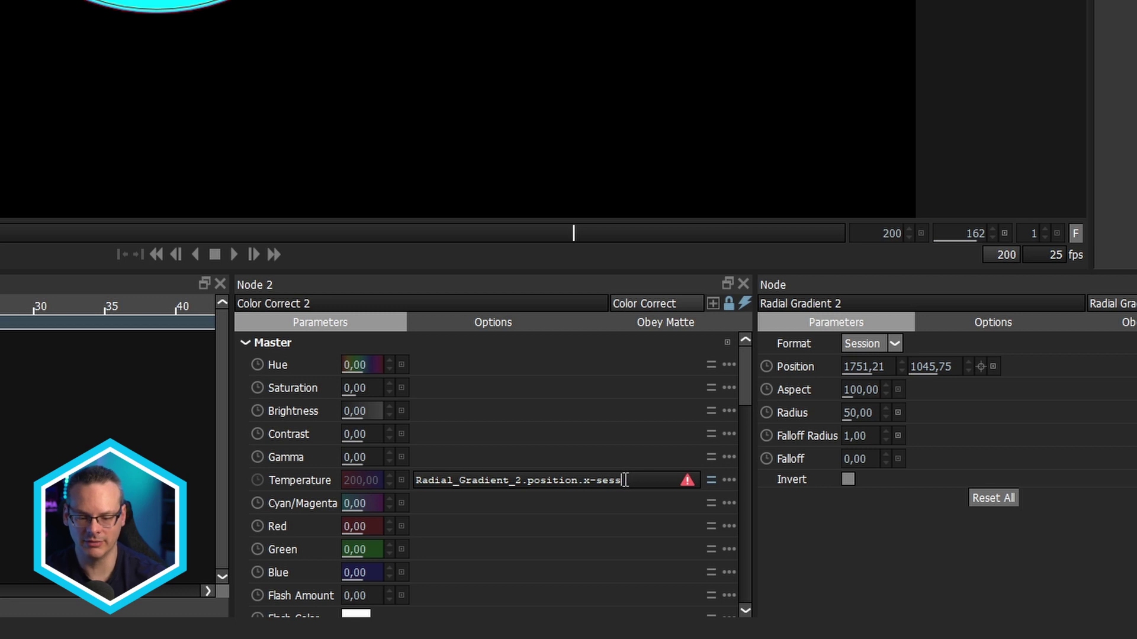
type("ion")
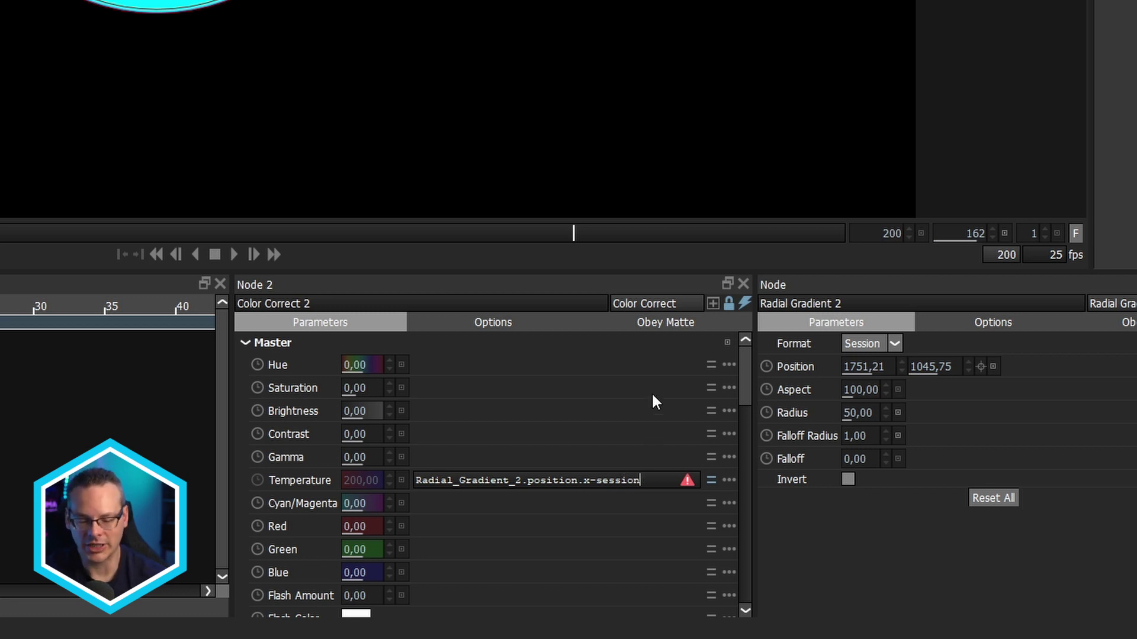
type(".width")
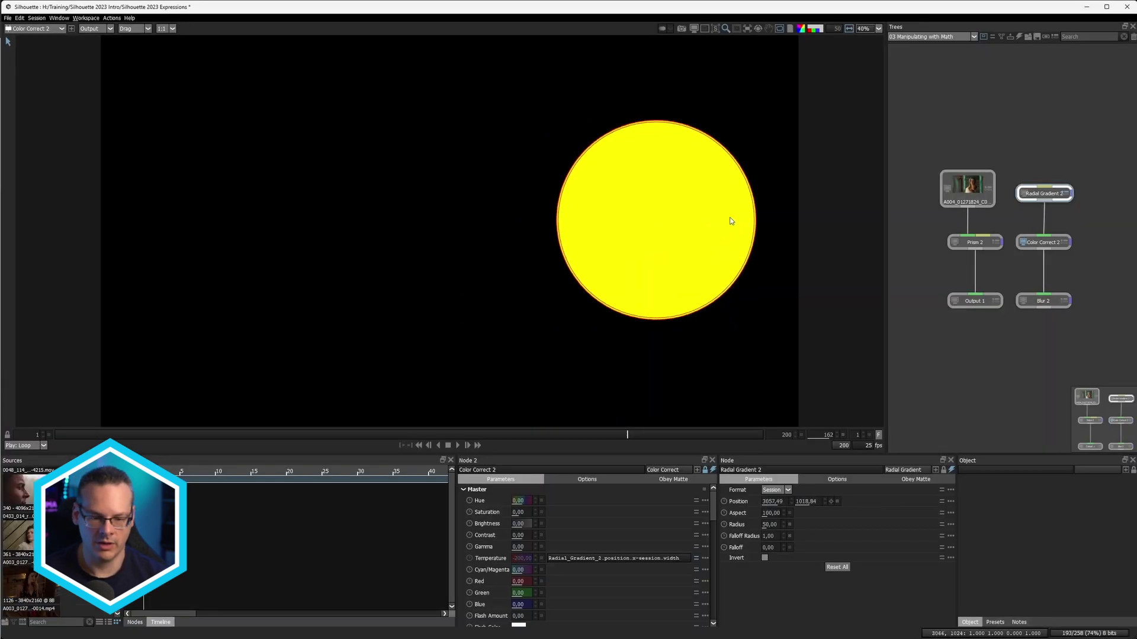
left_click_drag(731, 220, 798, 223)
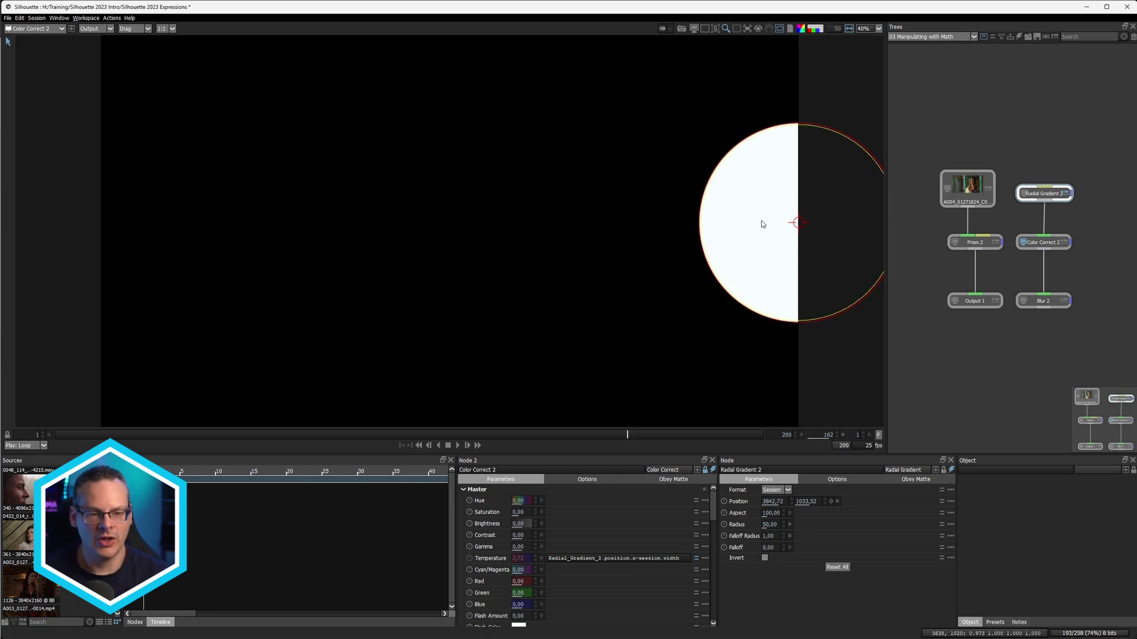
- Open the Edit Session settings, cancel without changes, then reselect the gradient circle in the viewer
left_click(36, 18)
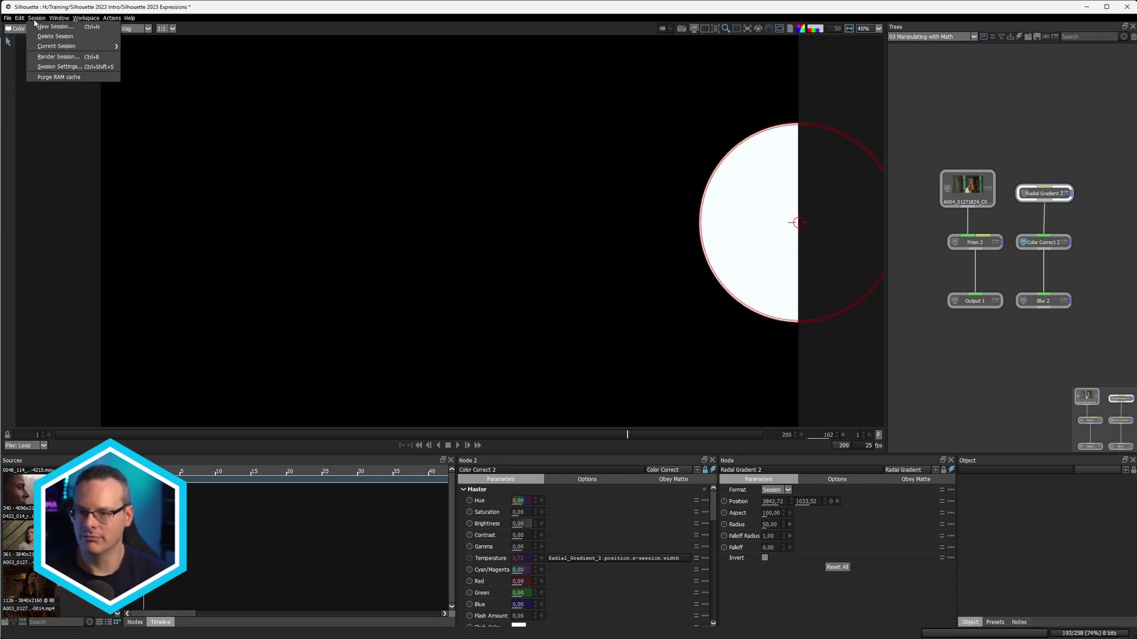
left_click(69, 68)
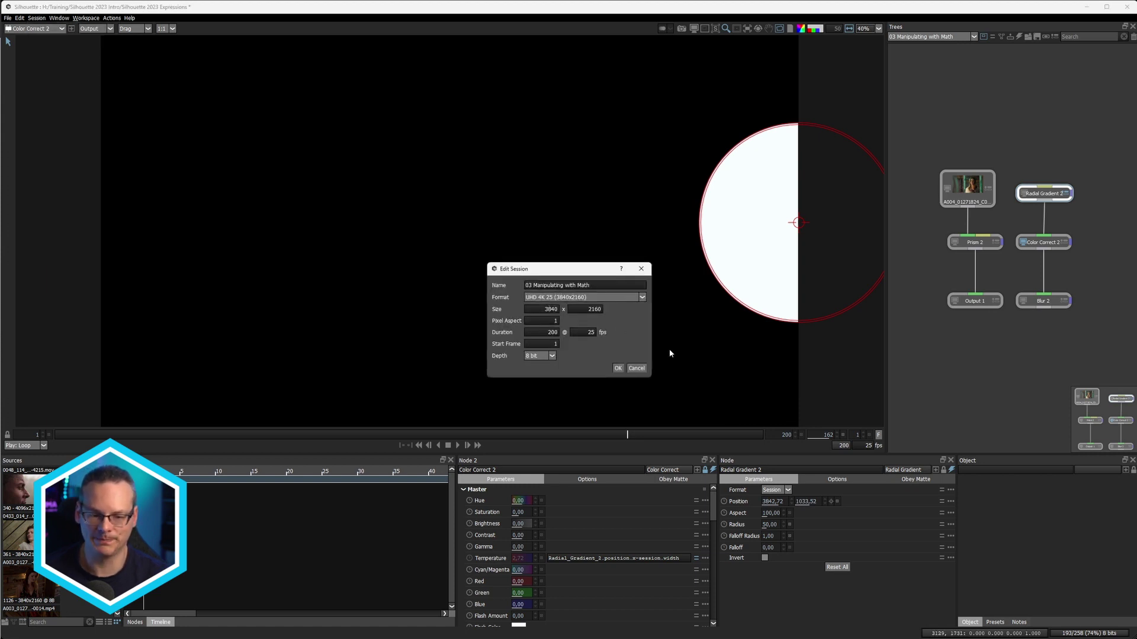
left_click(635, 368)
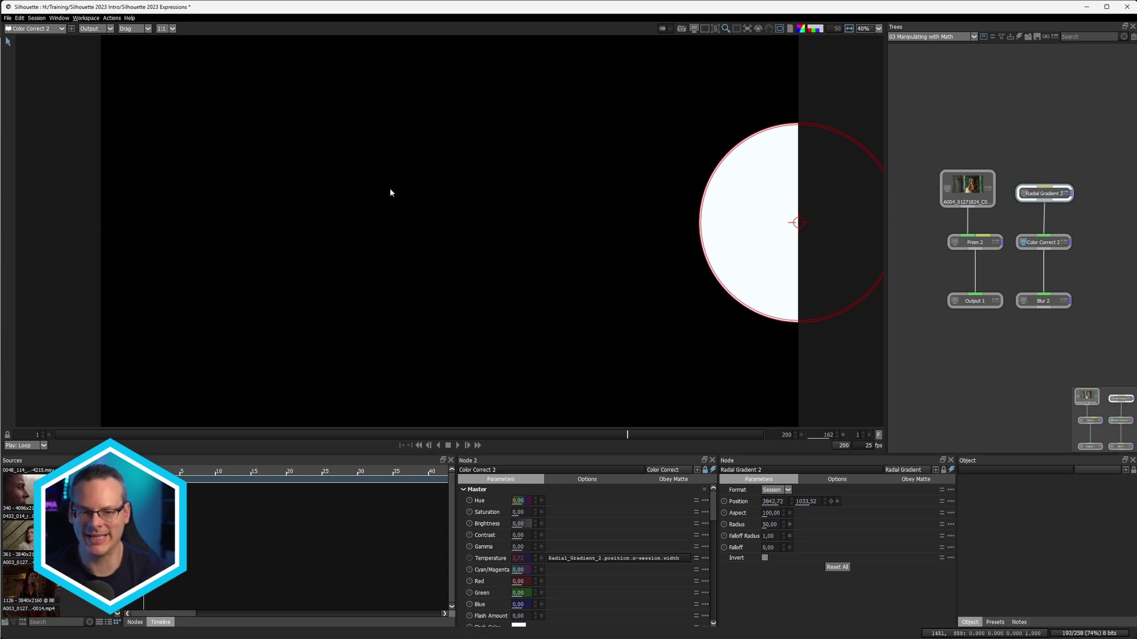
left_click(801, 223)
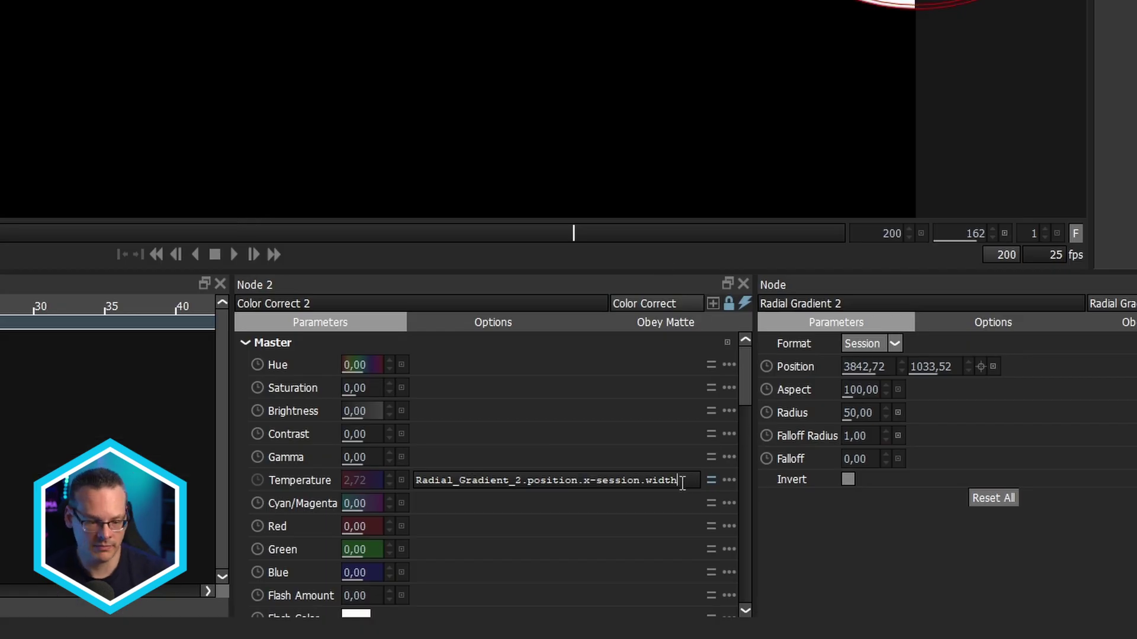
- Make the expression subtract session.width/2, then drag the circle left to 1624.01, 1175.40, turning it yellow
left_click(682, 484)
type("/2")
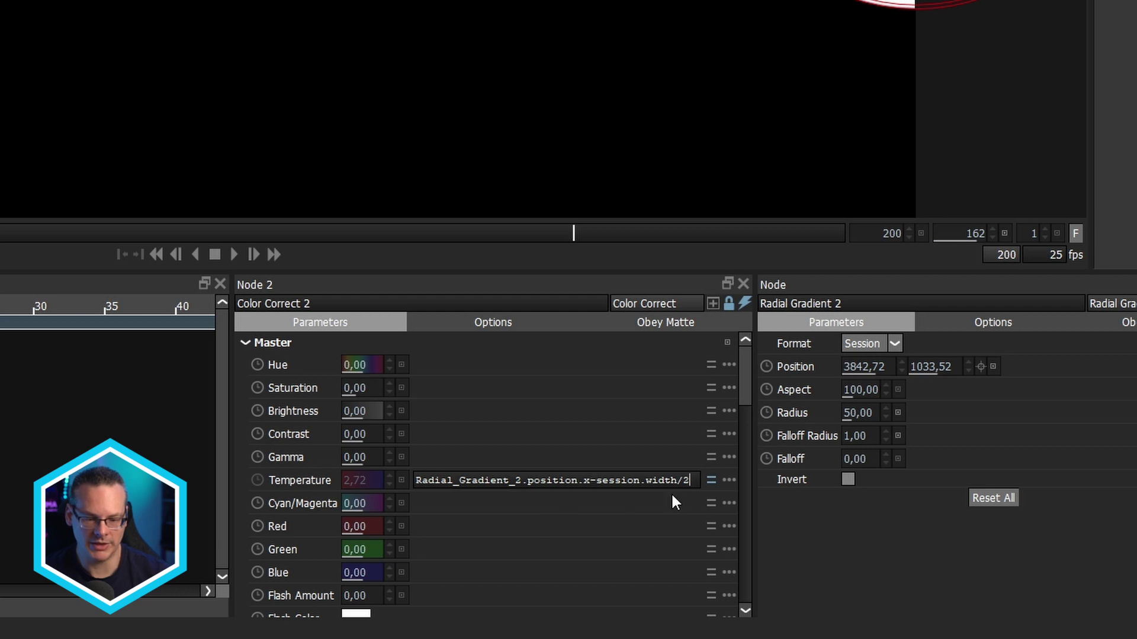
key("Return")
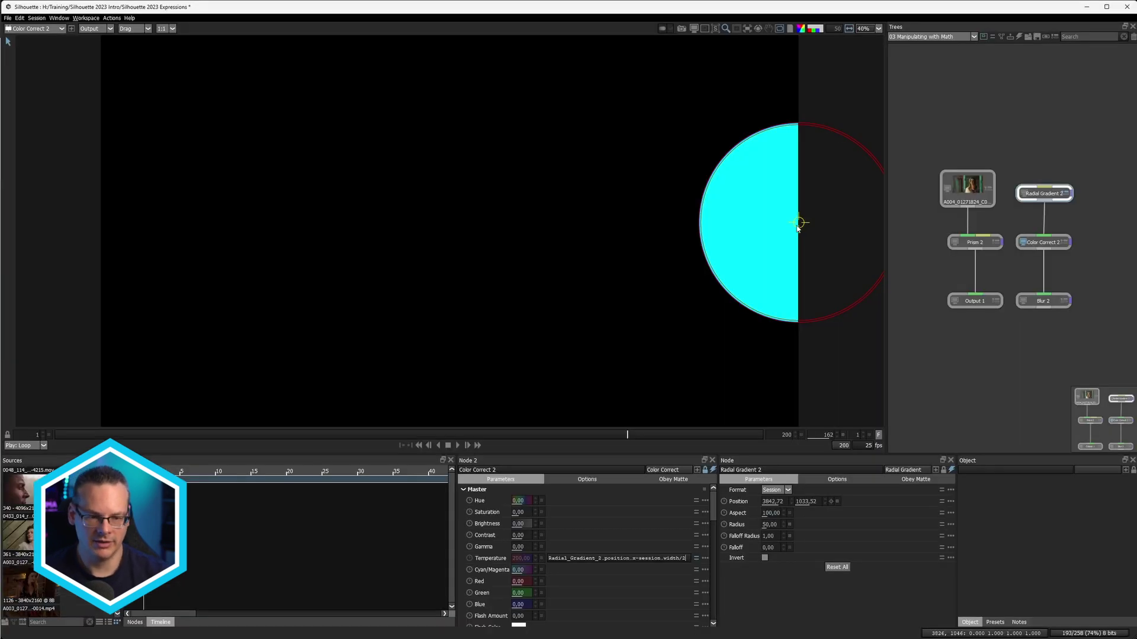
left_click_drag(761, 229, 207, 237)
- Wrap the Temperature expression in parentheses, divide it by 10, and drag the gradient to test the gentler tint
mouse_move(311, 238)
left_mouse_down()
mouse_move(627, 233)
mouse_move(329, 245)
left_mouse_up()
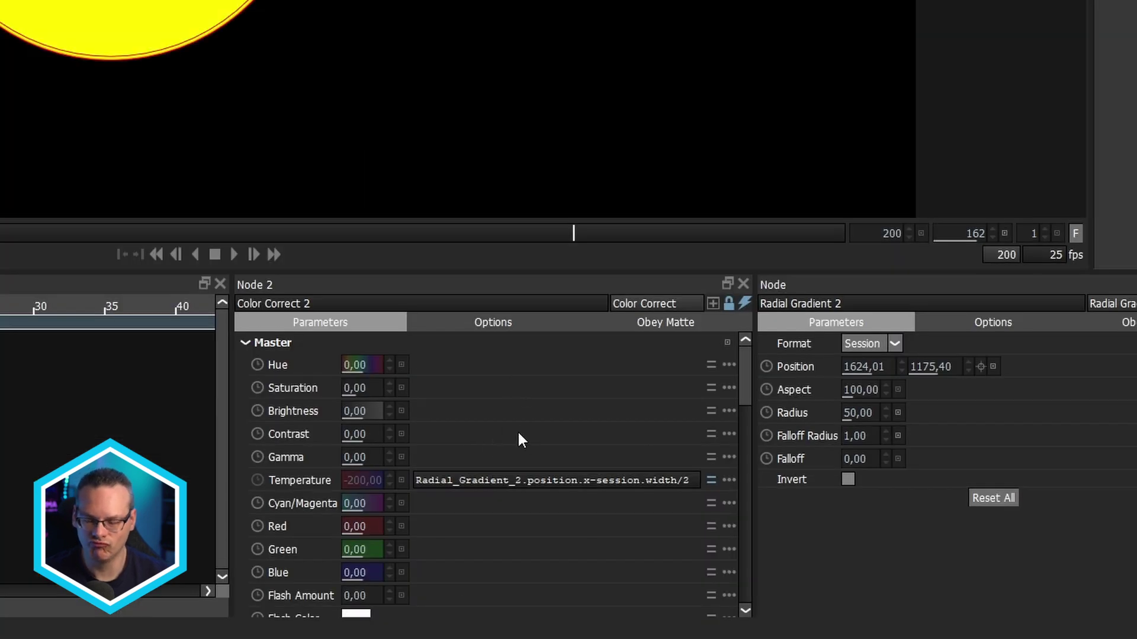
left_click(457, 481)
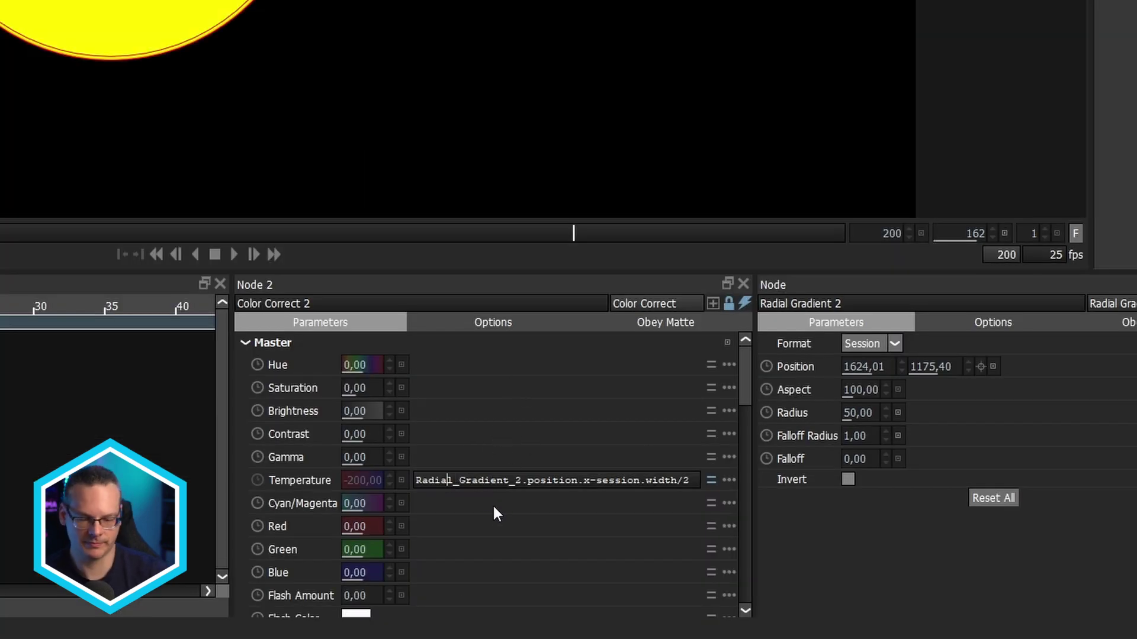
type("(")
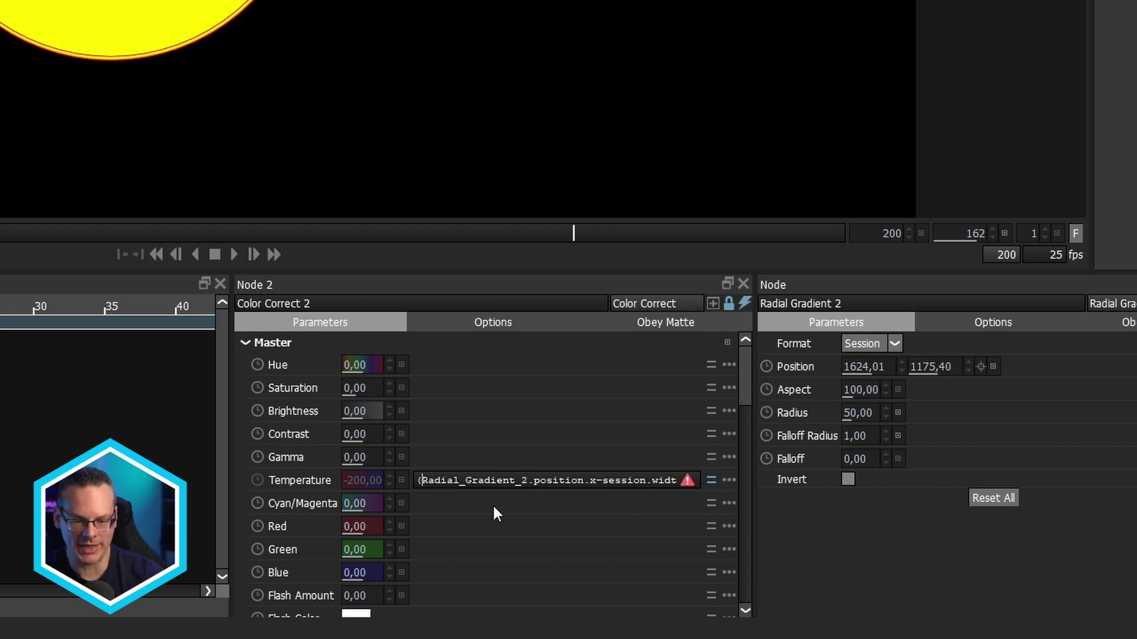
key("End")
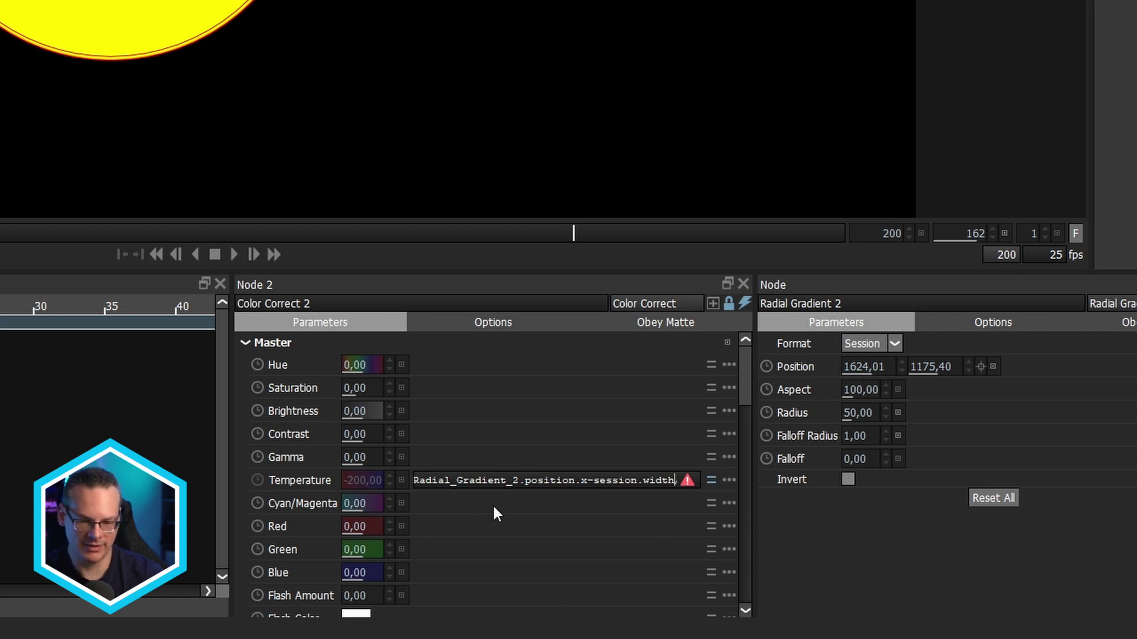
type(")")
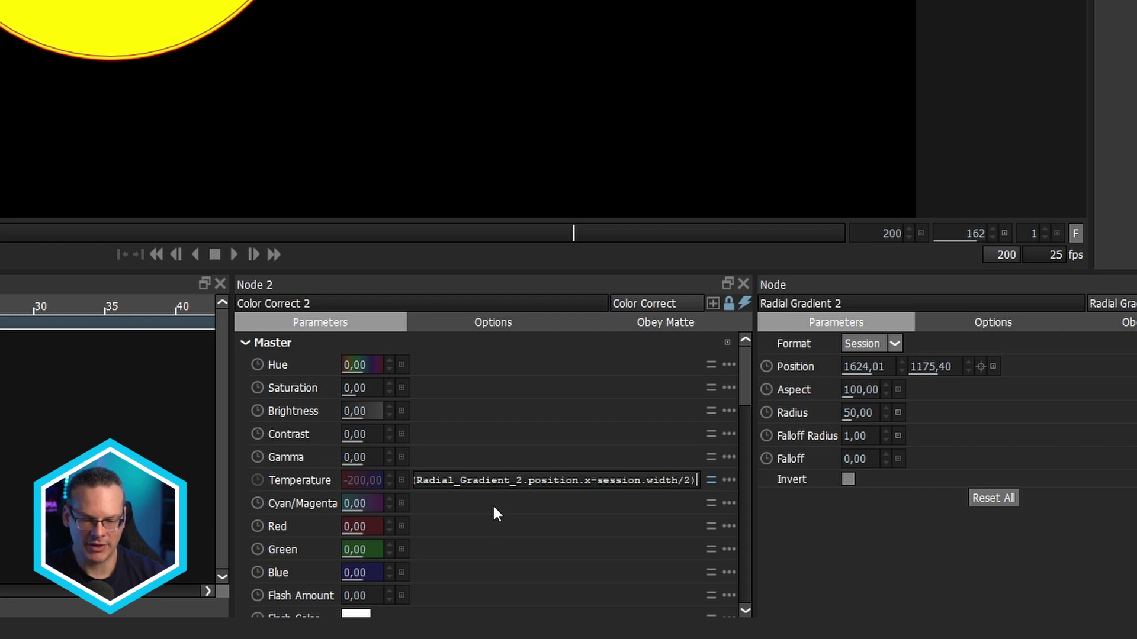
type("/")
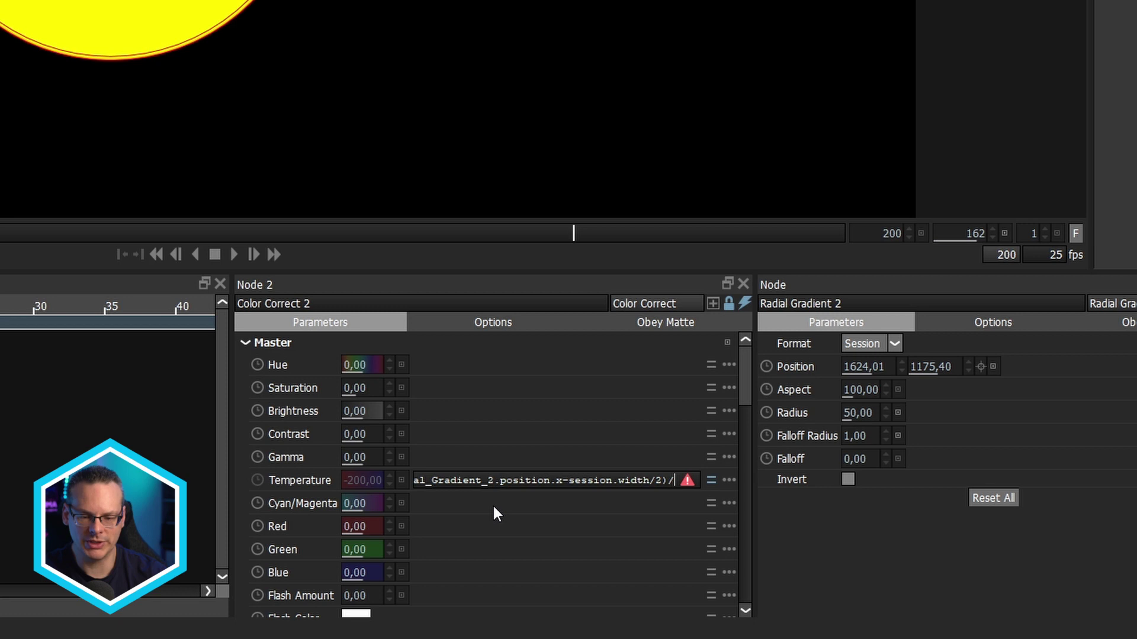
type("10")
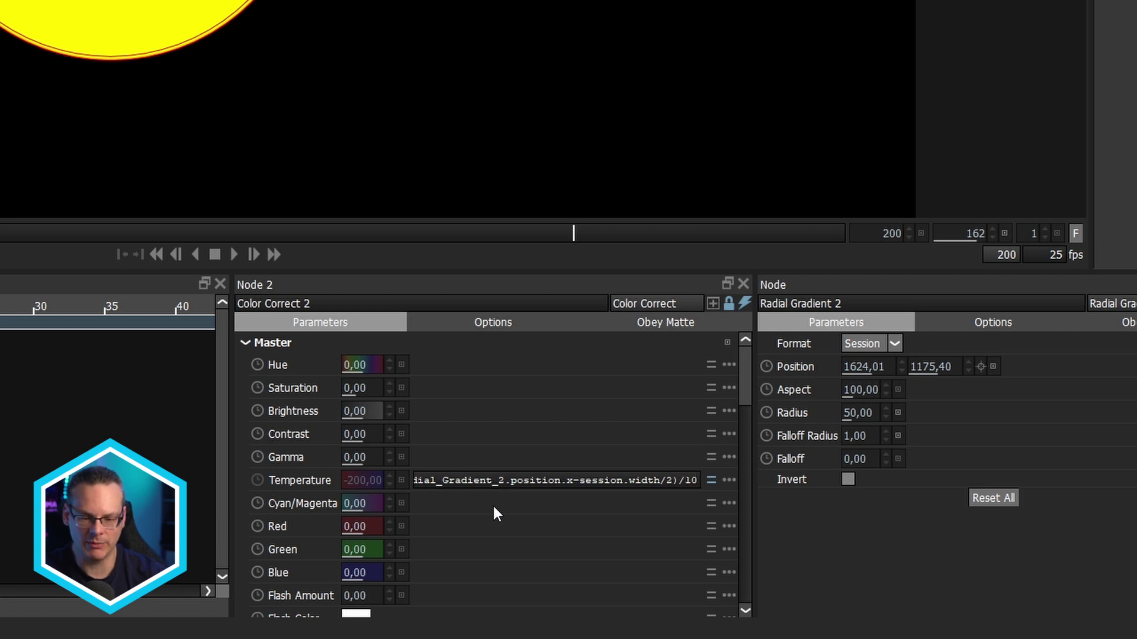
left_click_drag(396, 249, 460, 247)
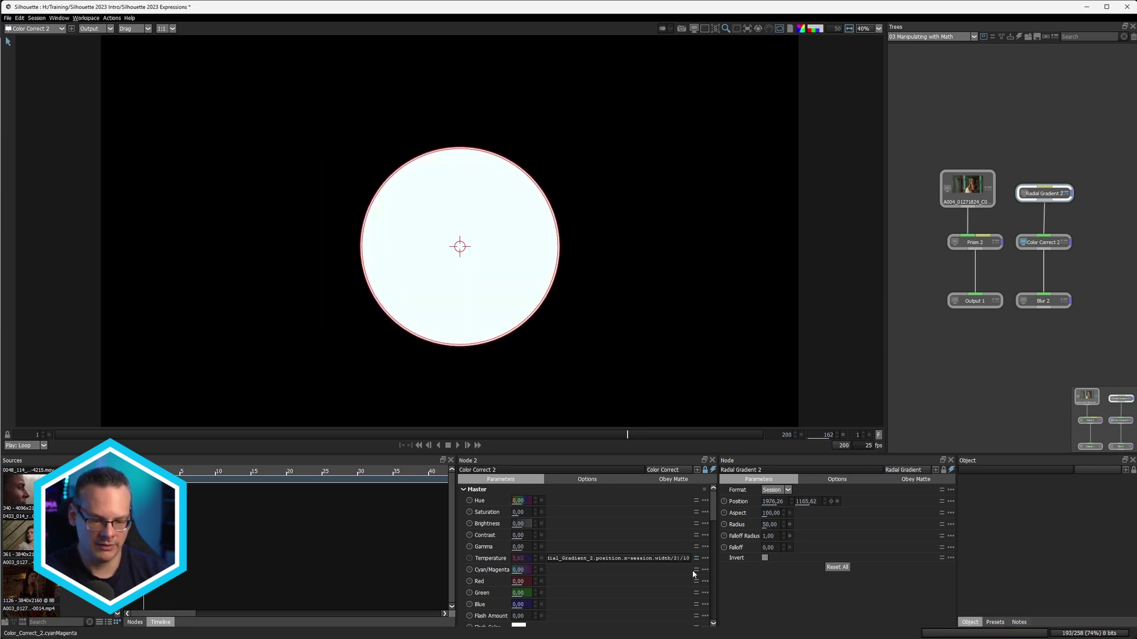
- Change the divisor to /20, test by moving the circle to 1902.88, 1111.80, then select the expression text
key("BackSpace")
key("BackSpace")
type("20")
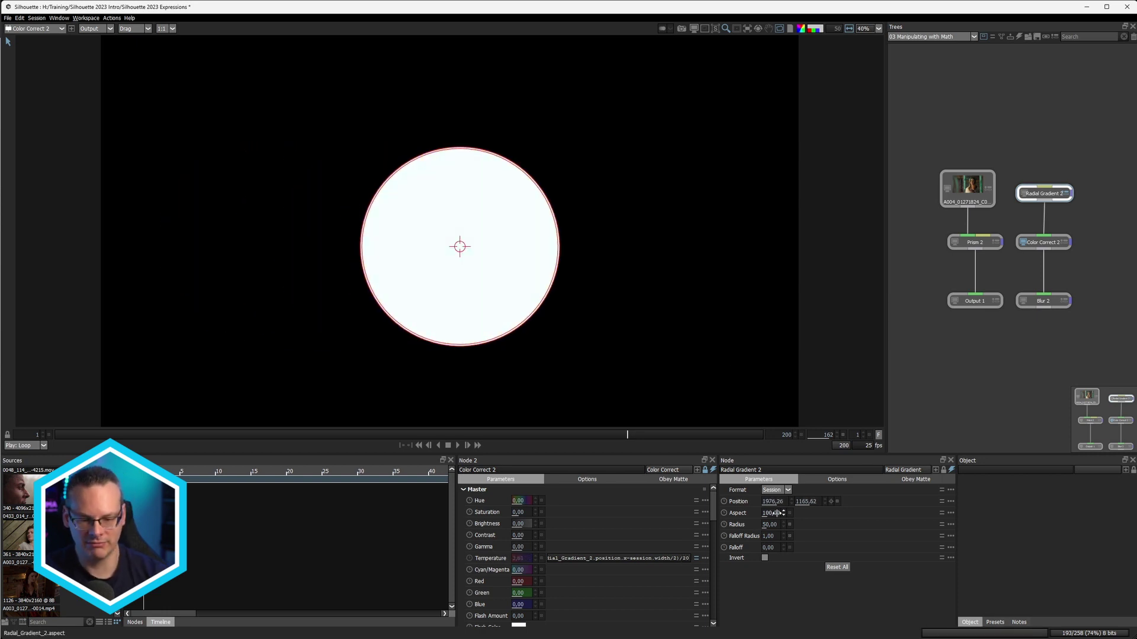
mouse_move(456, 244)
left_mouse_down()
mouse_move(742, 239)
mouse_move(134, 243)
mouse_move(631, 251)
mouse_move(439, 238)
left_mouse_up()
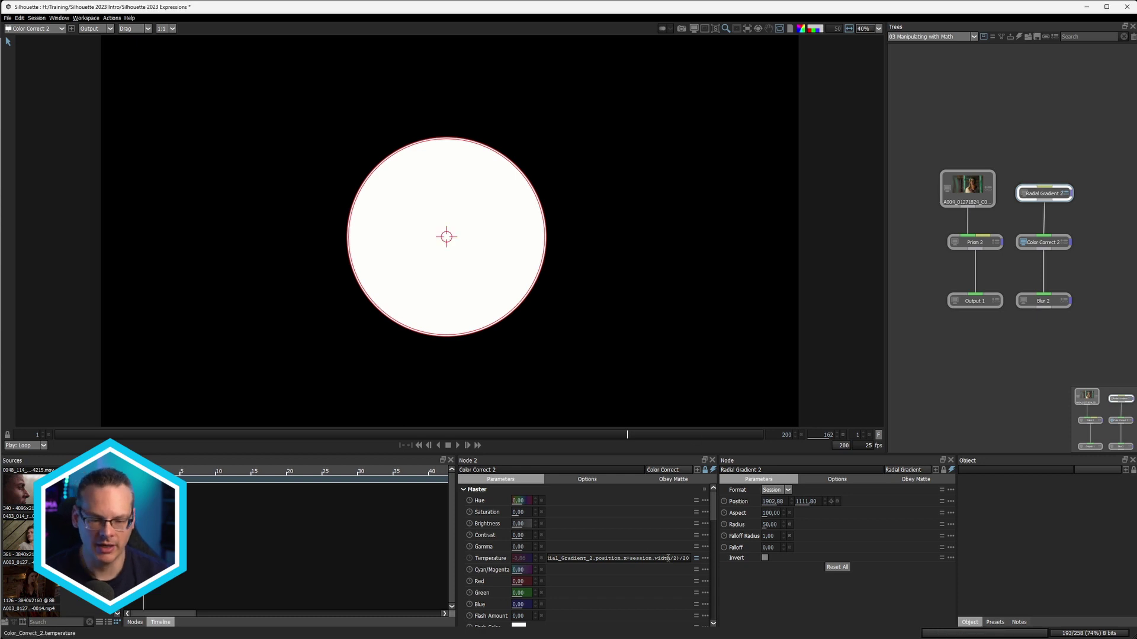
left_click_drag(688, 558, 527, 561)
key("ctrl+c")
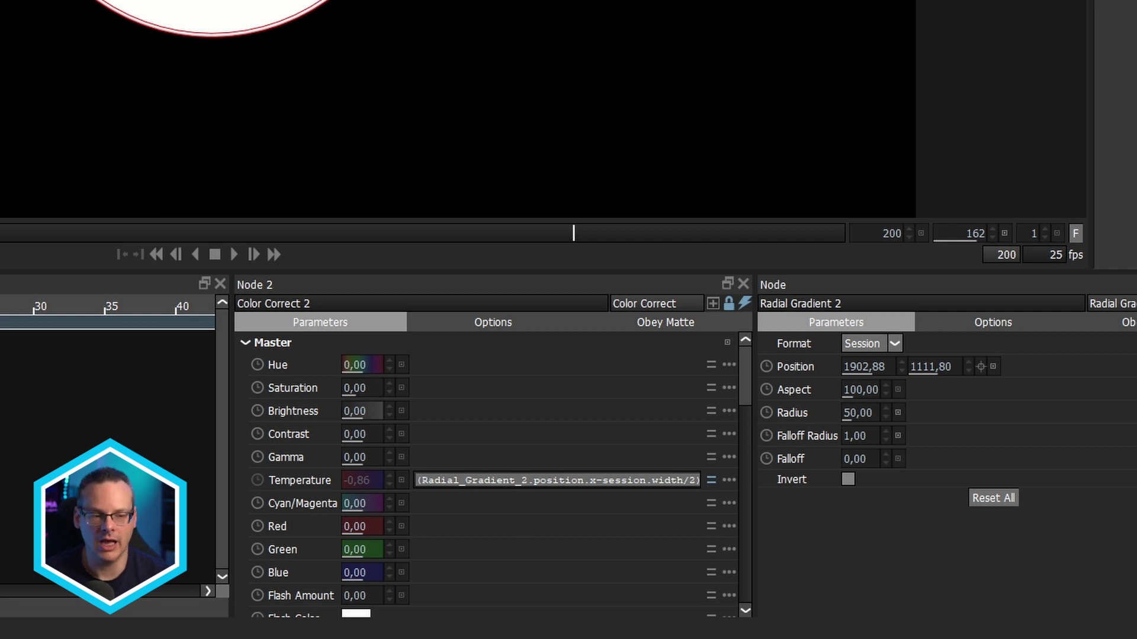
- Set Blur 2's amount to the pasted gradient expression plus /20, then drag Radial Gradient 2 left
left_click(1043, 301)
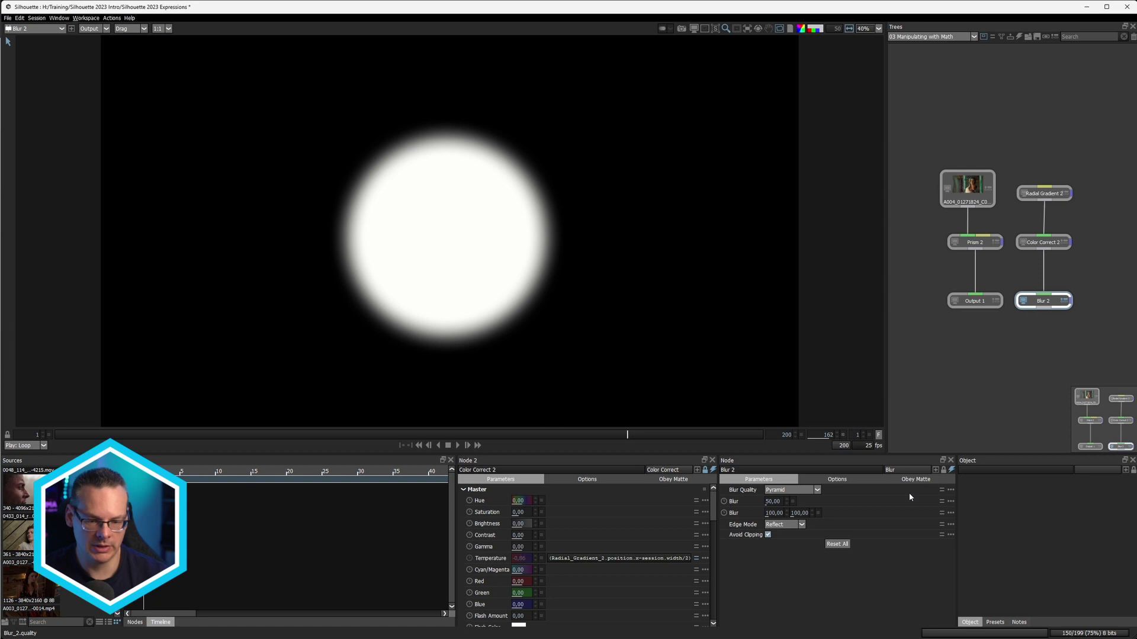
left_click(941, 501)
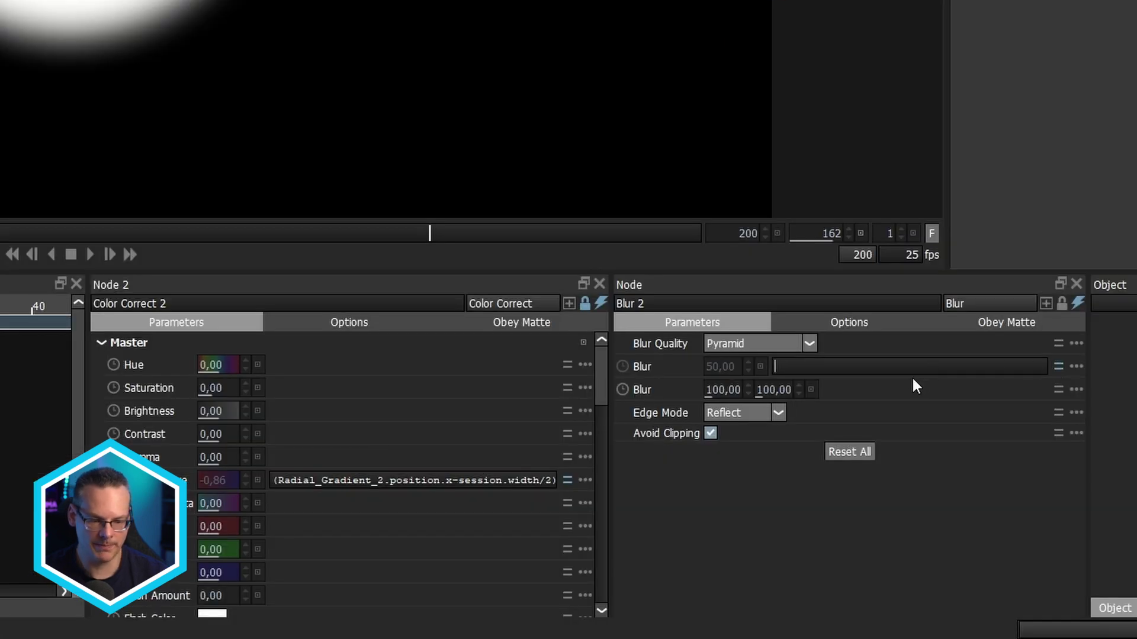
key("ctrl+v")
type("/20")
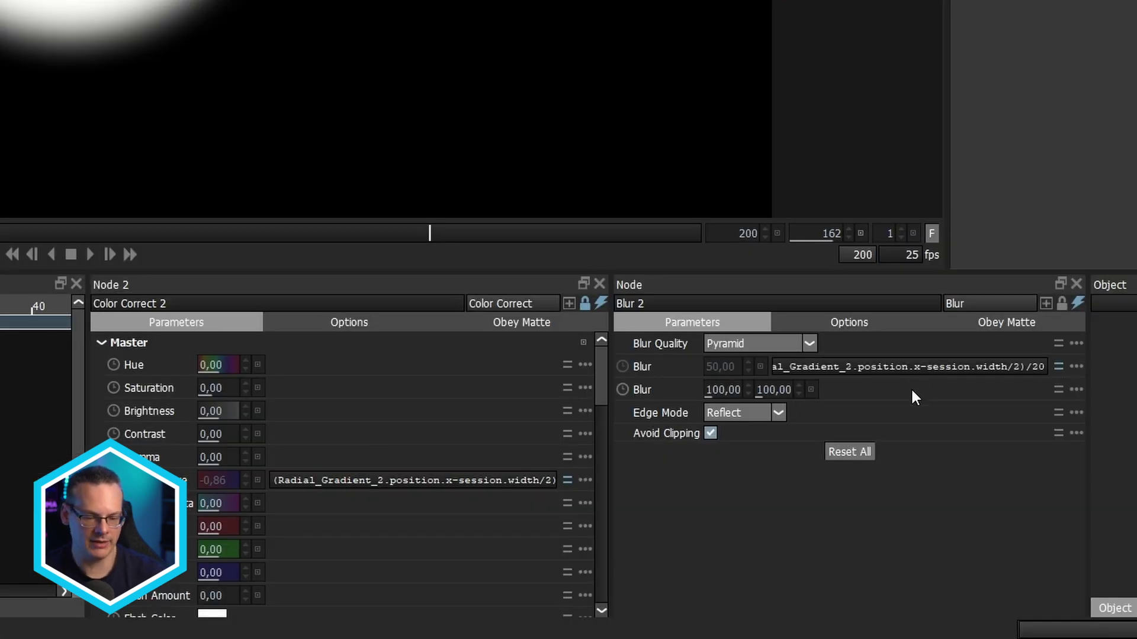
key("Return")
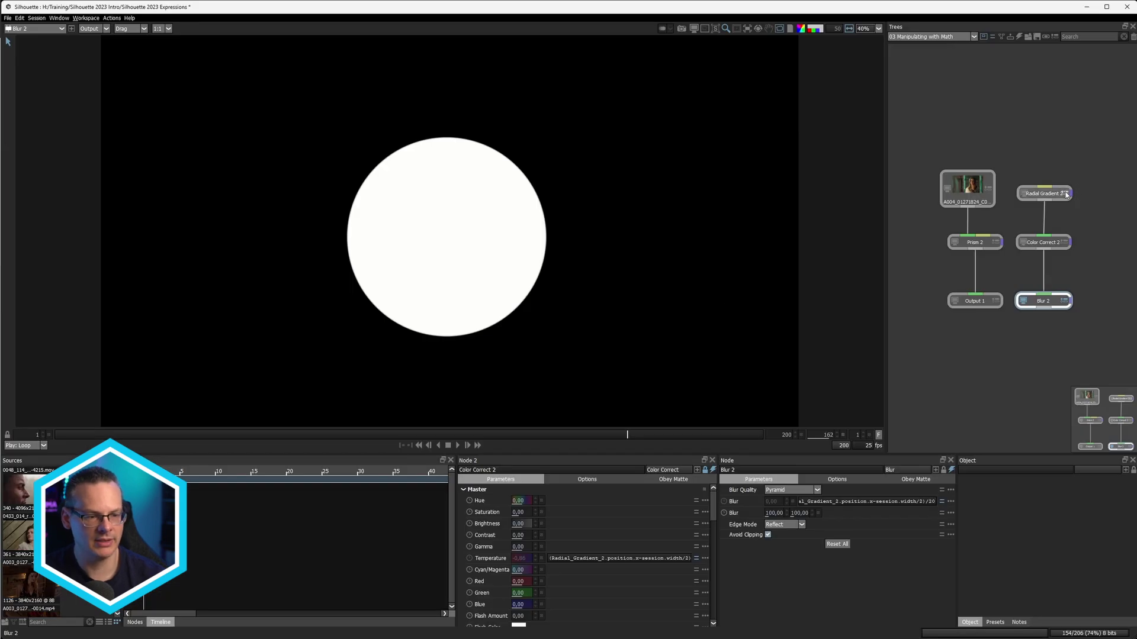
left_click(1066, 194)
left_click_drag(443, 237, 267, 243)
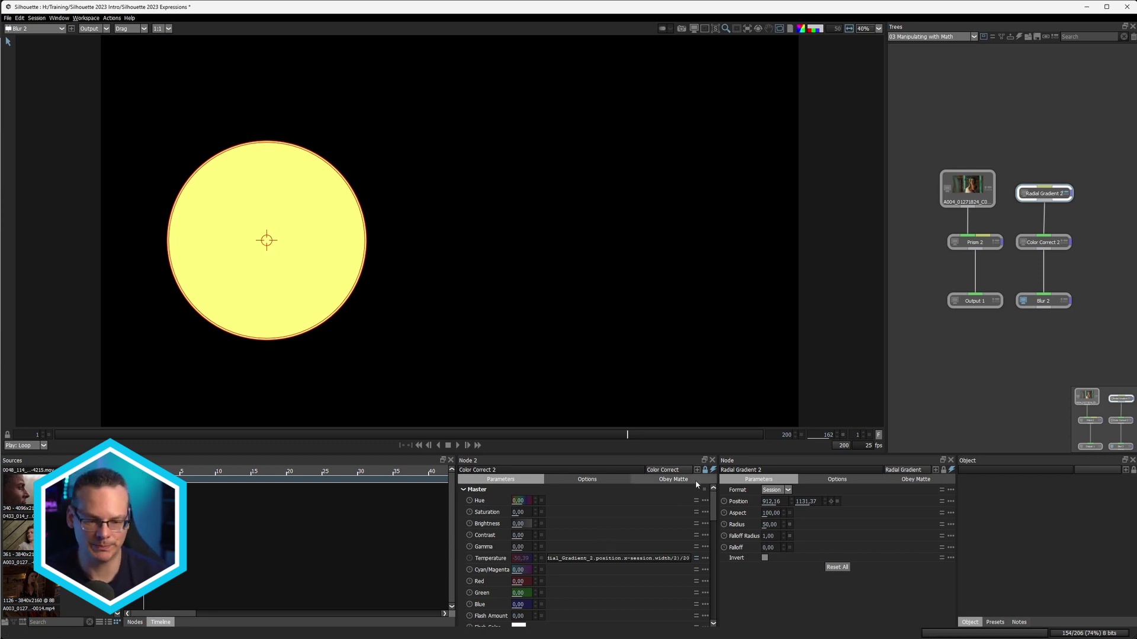
- Drag Radial Gradient 2 to centre, then right for stronger blur, then back near 1902.88, 1075.11
left_click(1050, 304)
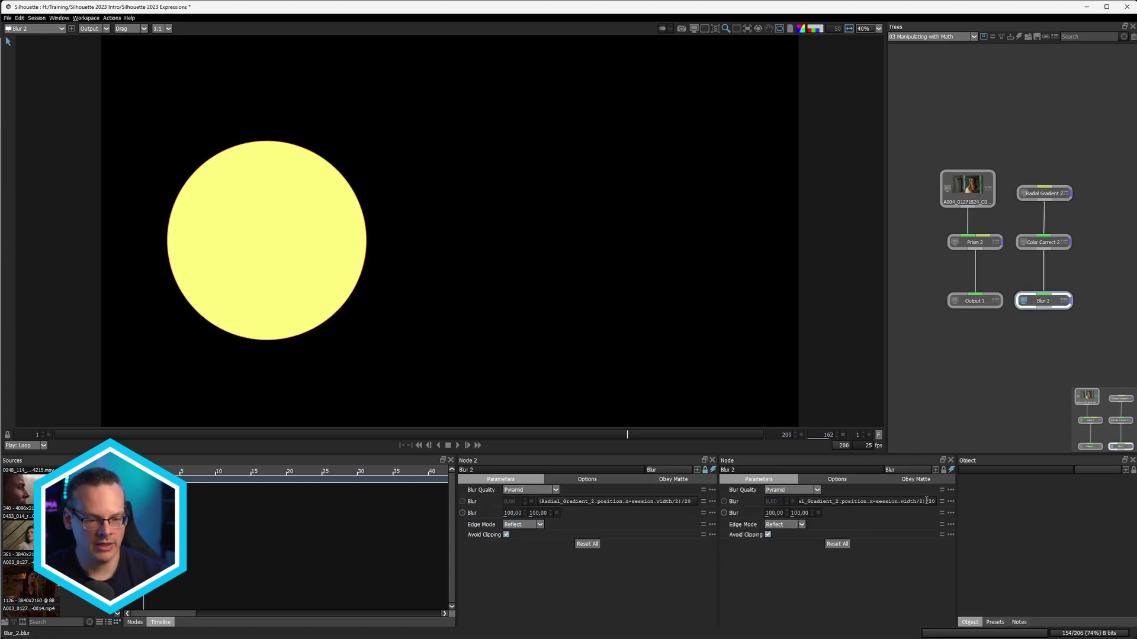
left_click(1043, 193)
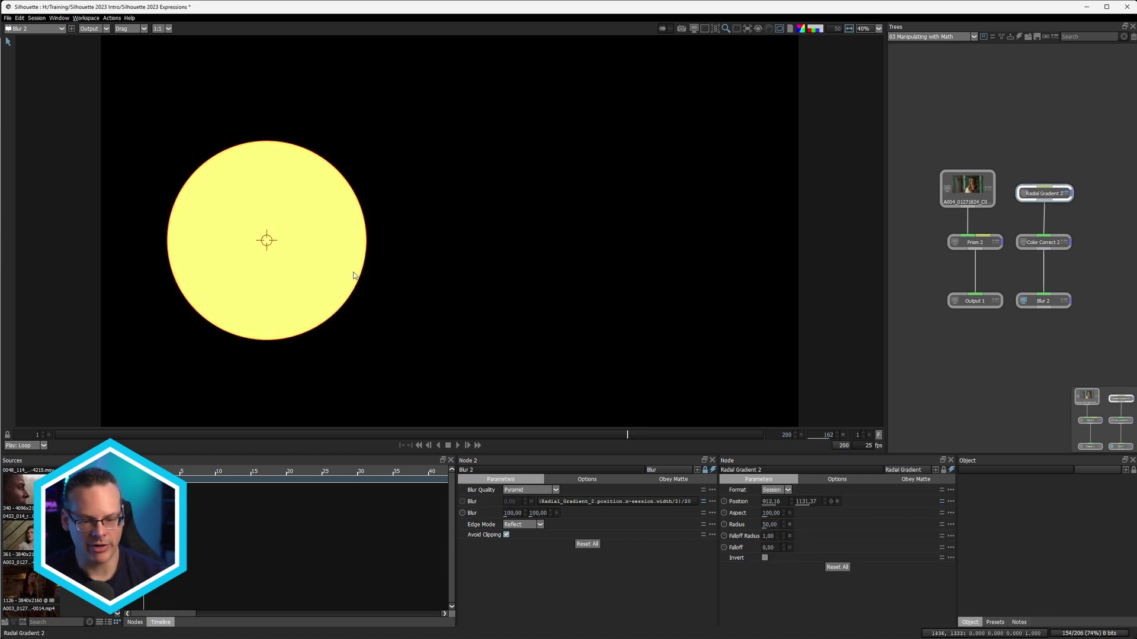
left_click_drag(267, 240, 481, 249)
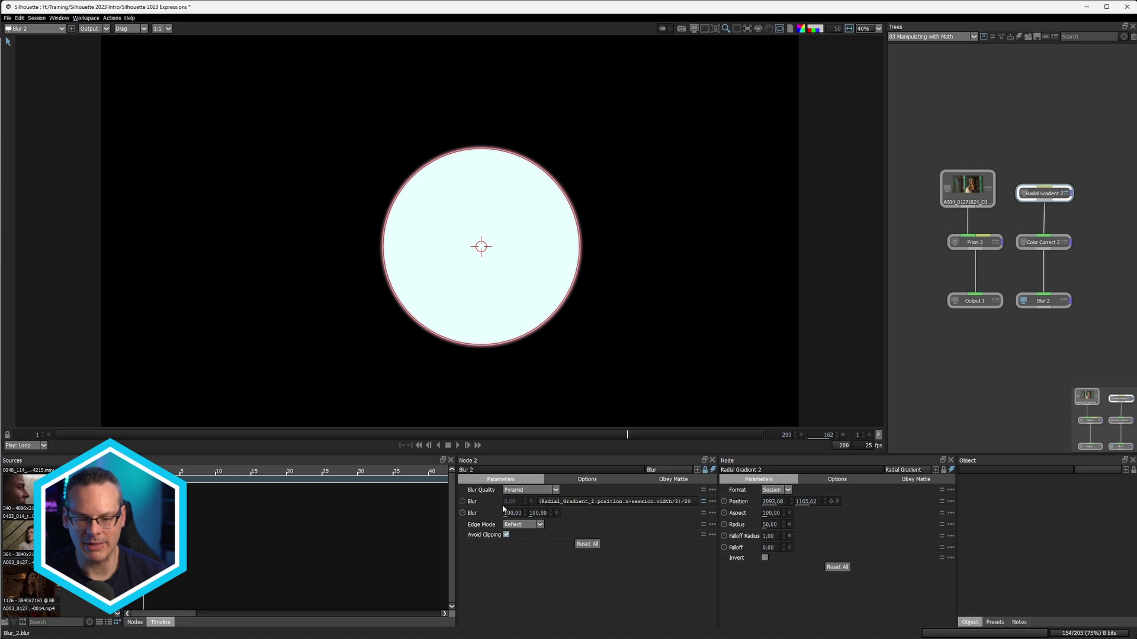
left_click_drag(474, 249, 536, 251)
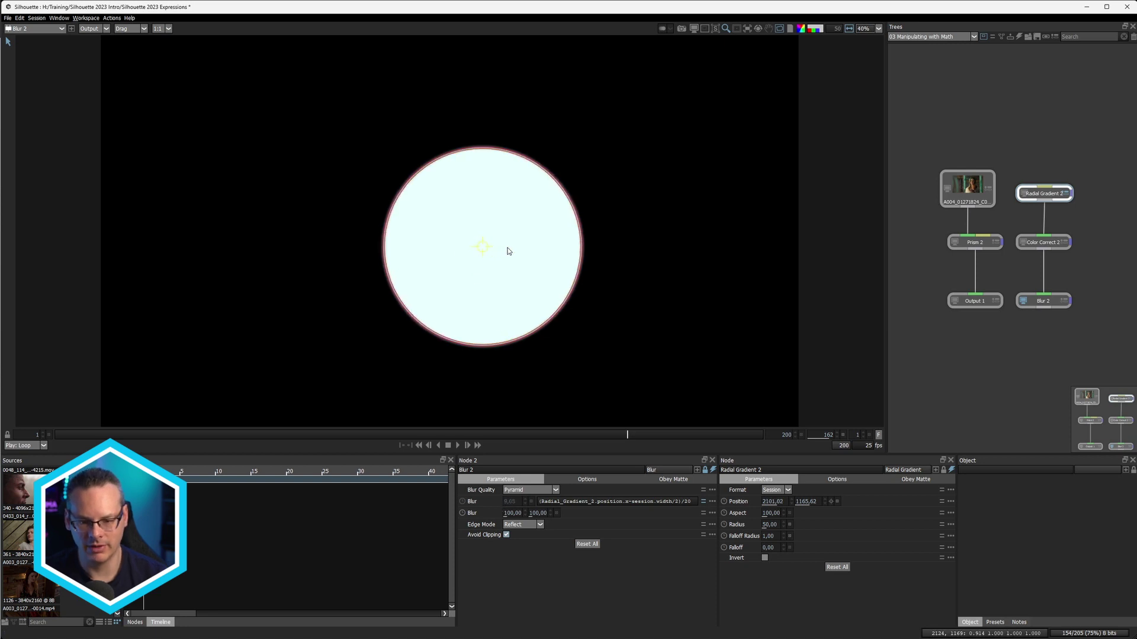
left_click_drag(502, 112, 643, 109)
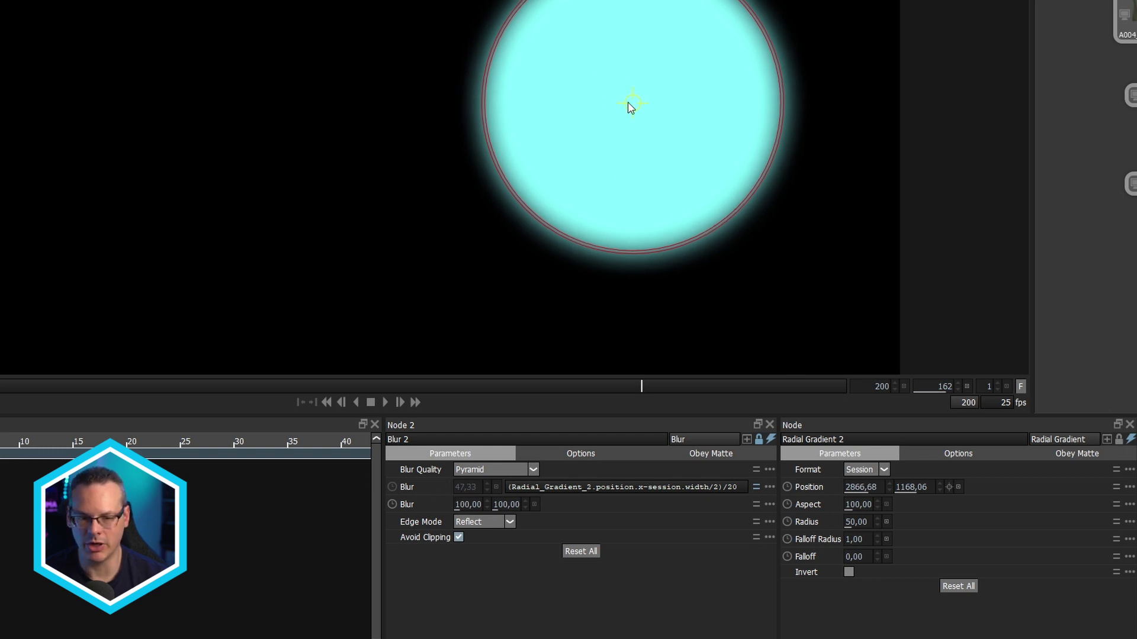
left_click_drag(629, 104, 198, 110)
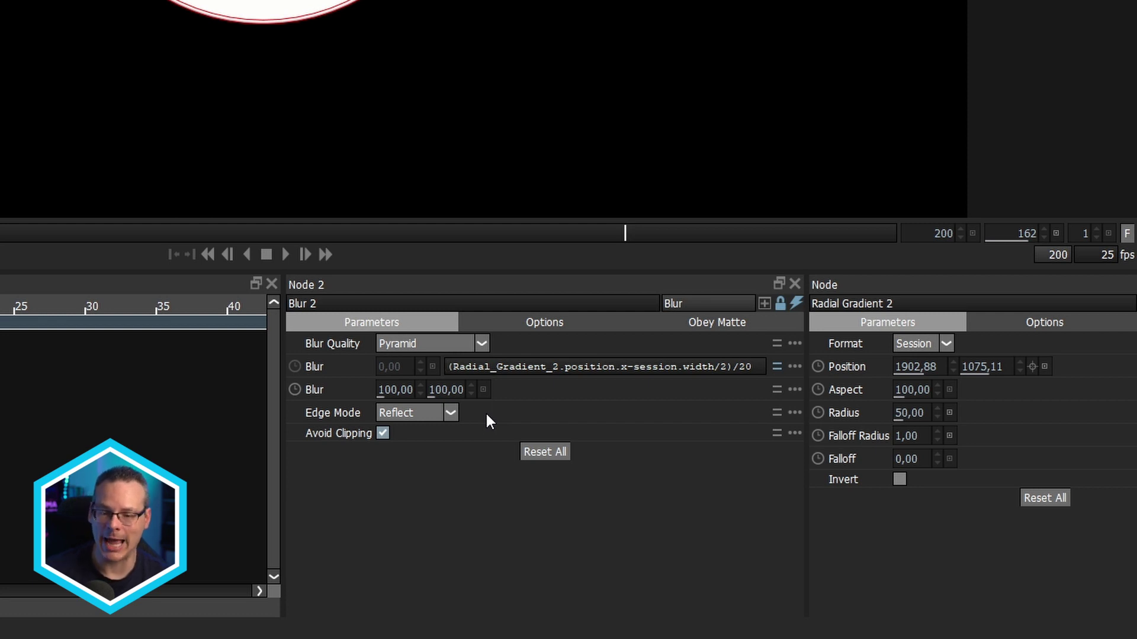
- Wrap the Blur 2 expression in abs( ) and drag the gradient across the viewer to test
type("abs")
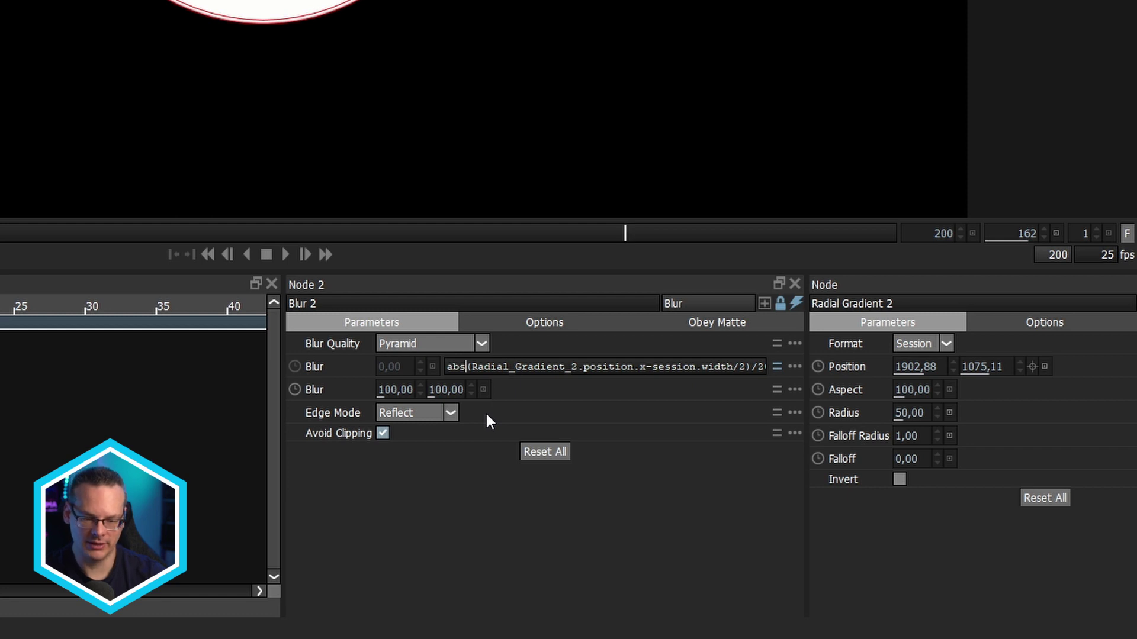
type("(")
key("Right")
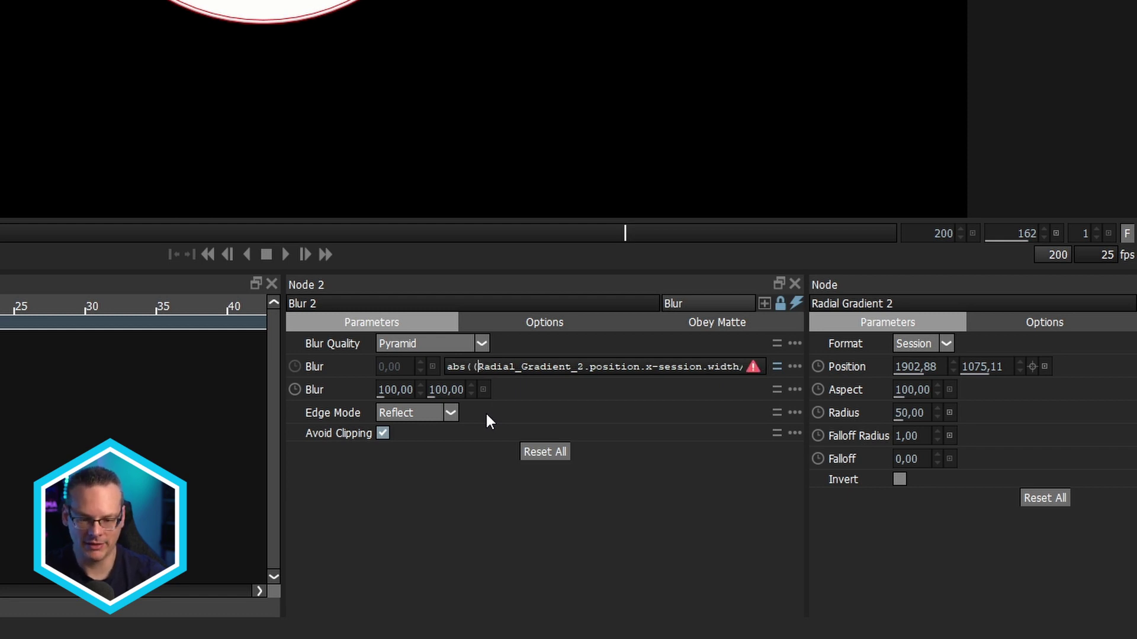
key("End")
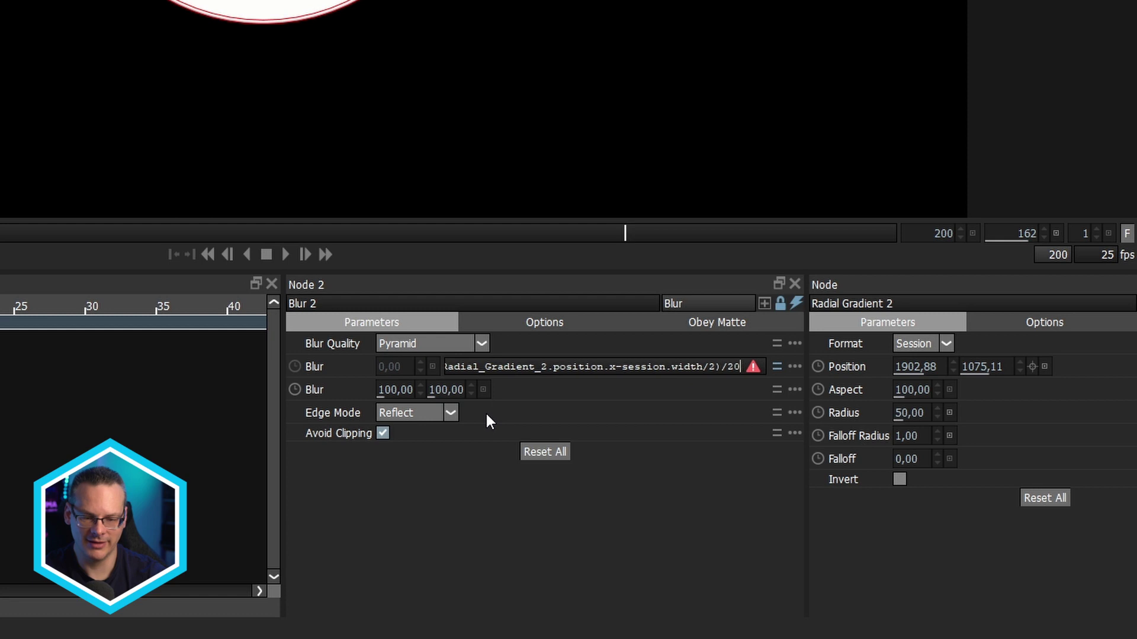
type(")")
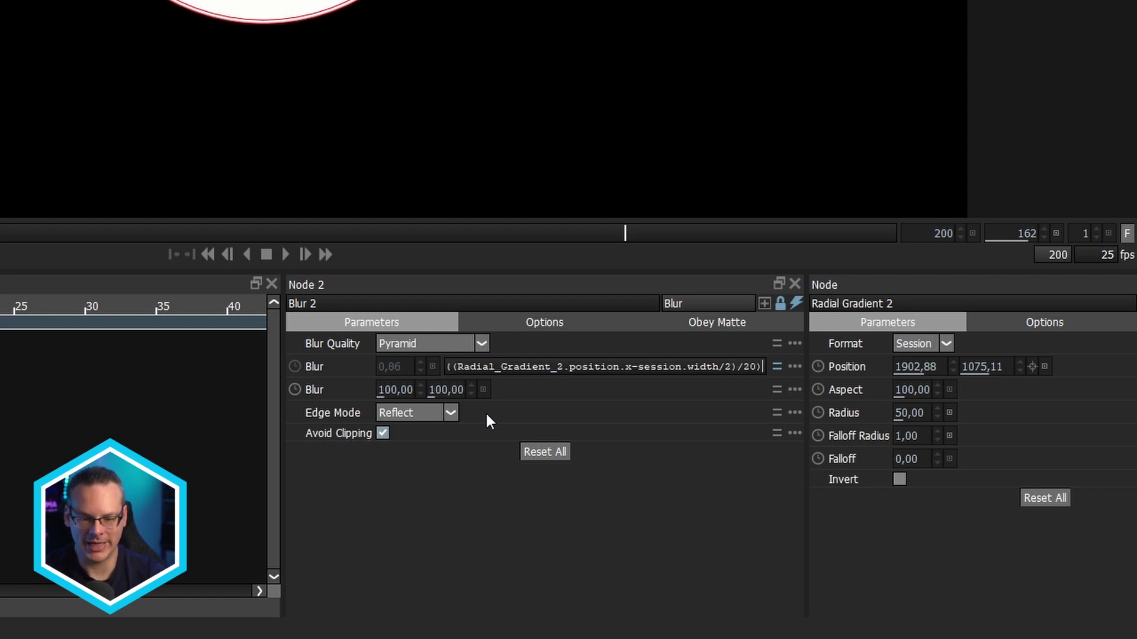
left_click(448, 367)
type("abs(")
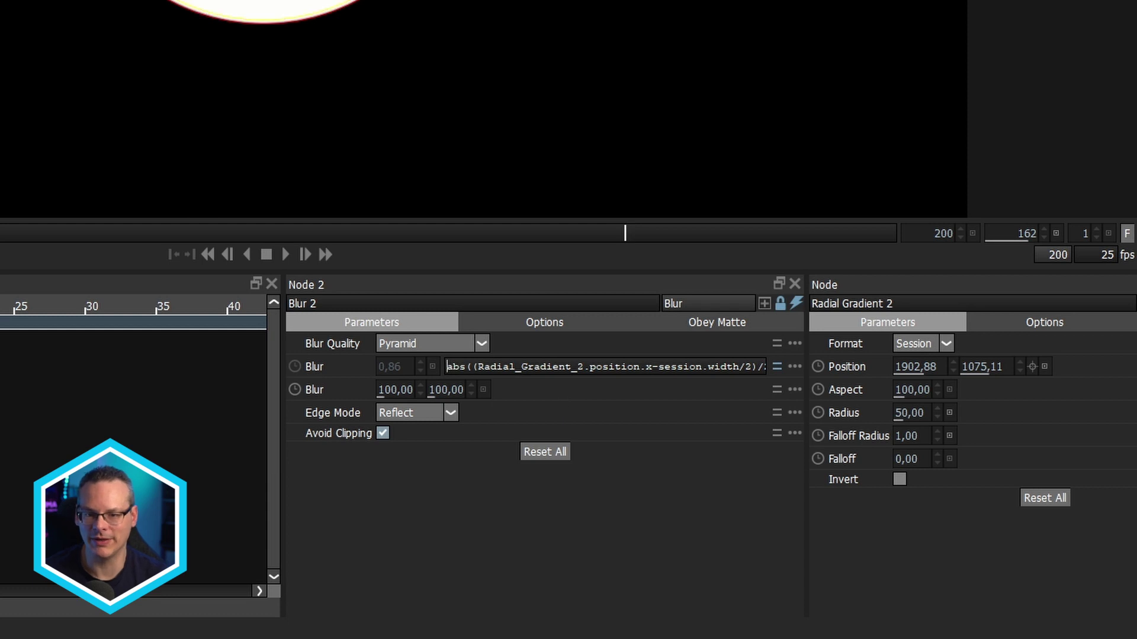
left_click_drag(263, 0, 763, 0)
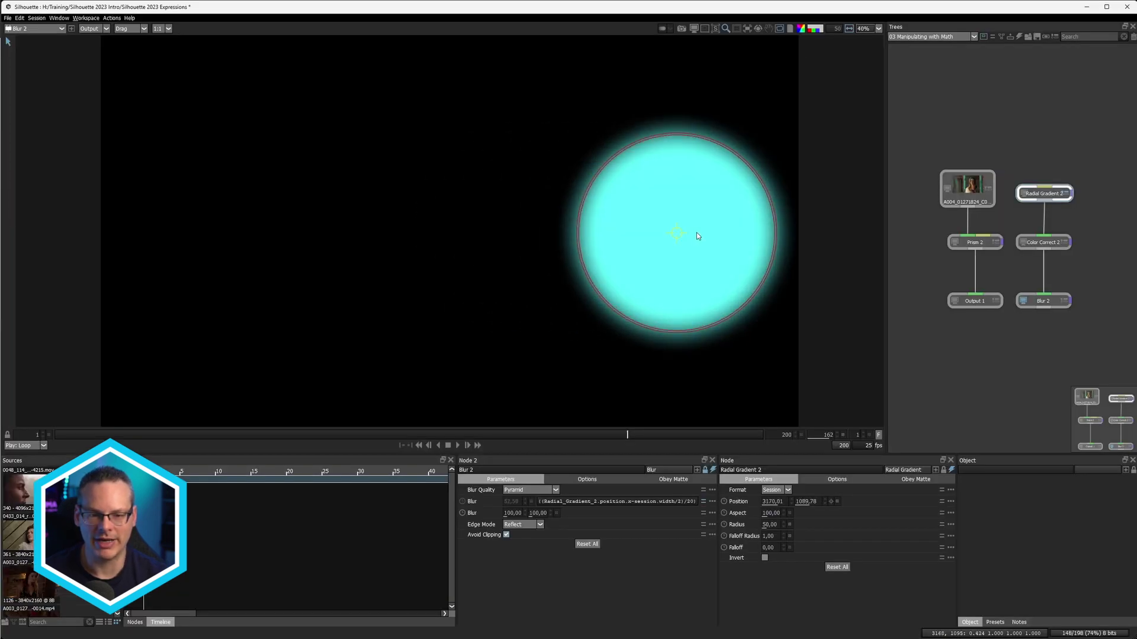
left_click_drag(697, 234, 206, 232)
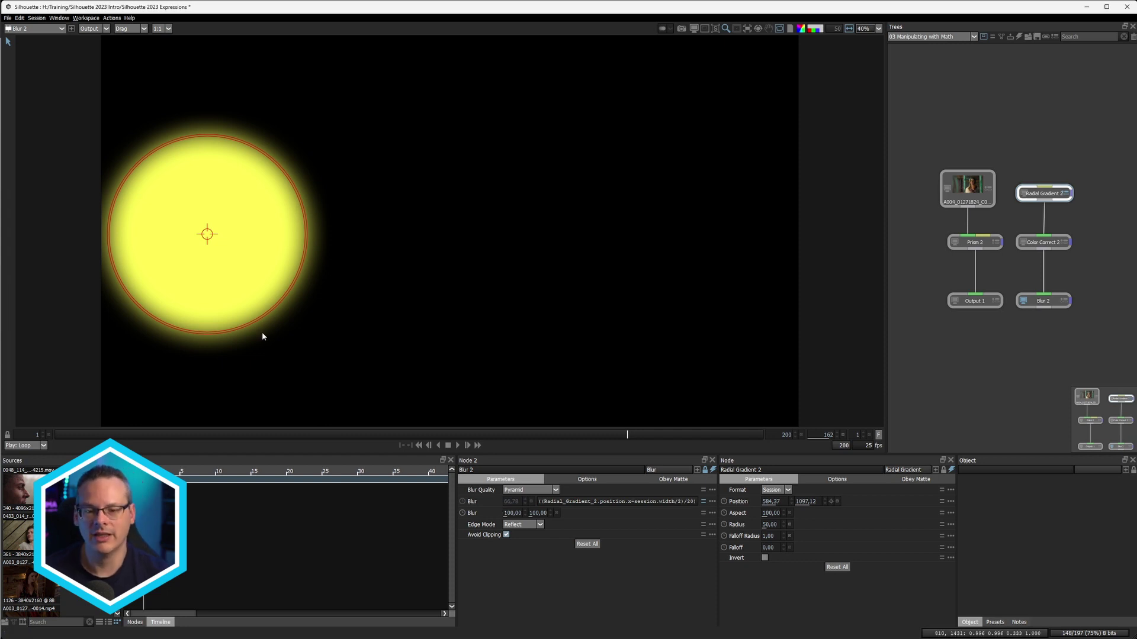
- Re-apply abs to the Blur expression and sweep the gradient right, ending at centre 1920, 1080
left_click(539, 501)
type("abs(")
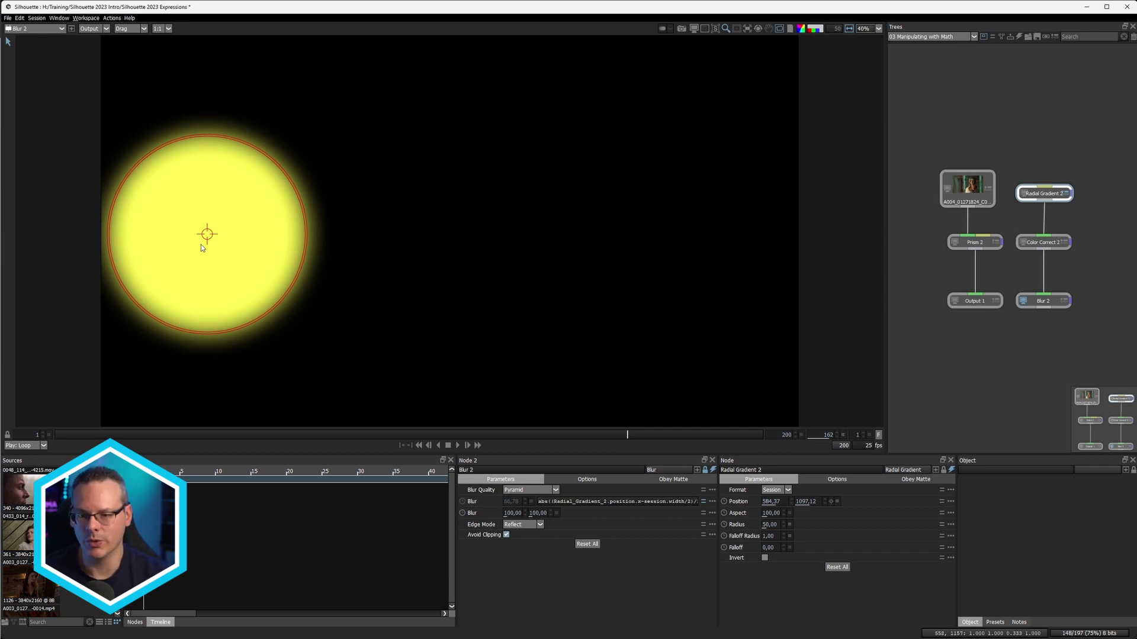
left_click_drag(212, 235, 734, 243)
left_click_drag(561, 247, 437, 236)
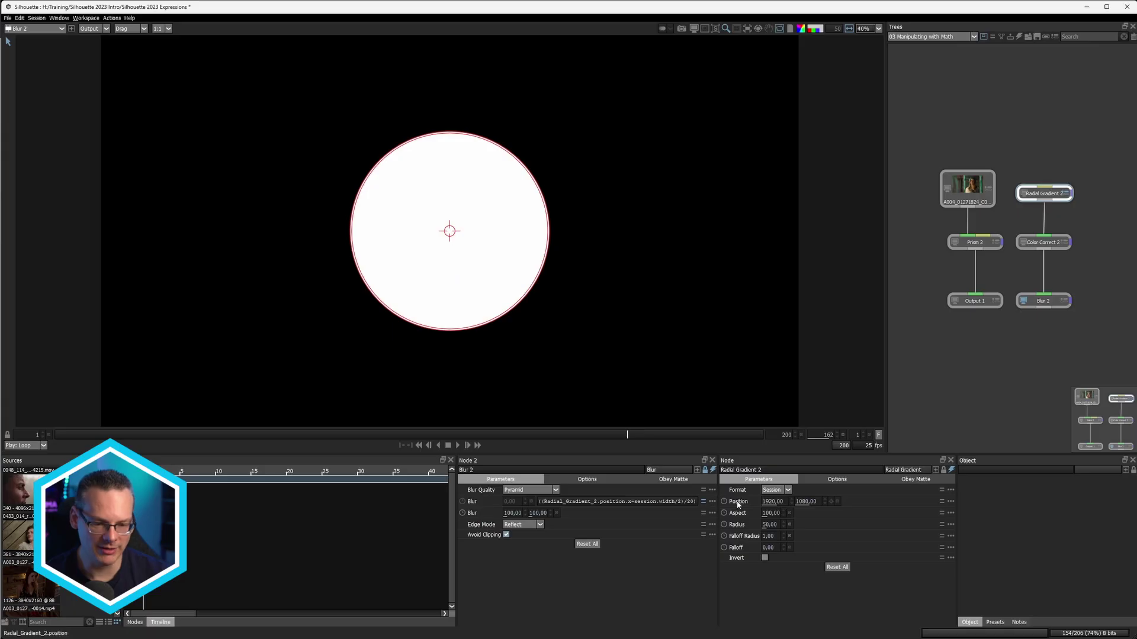
- Give Radial Gradient 2's Position a pasted Point3D sin(frame) expression around session.width/2, session.height/2
left_click(942, 501)
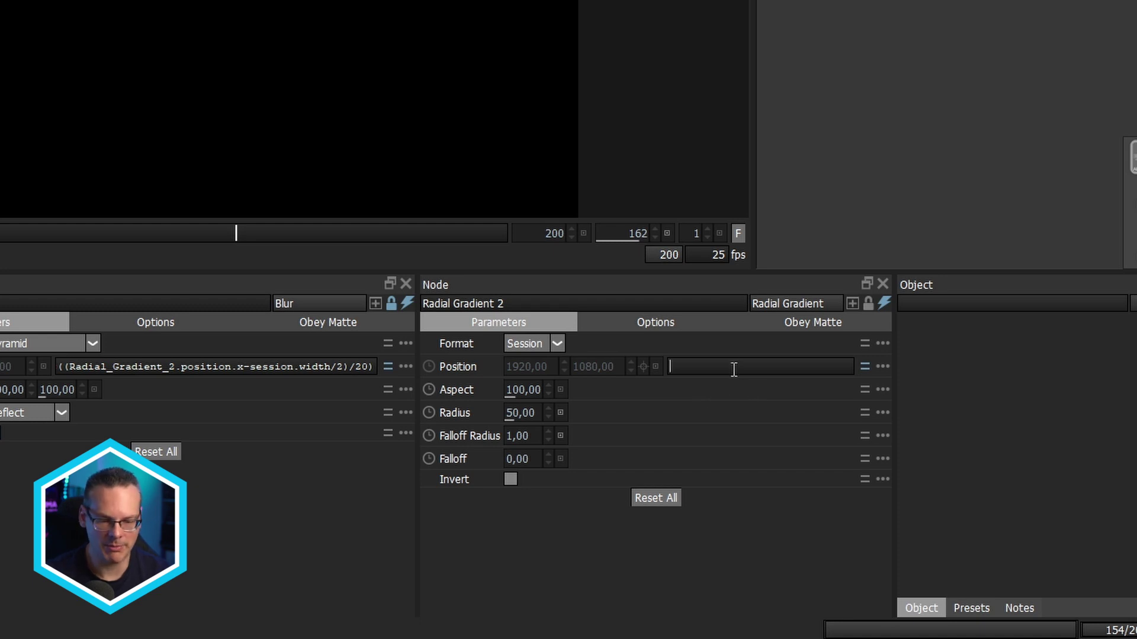
key("ctrl+v")
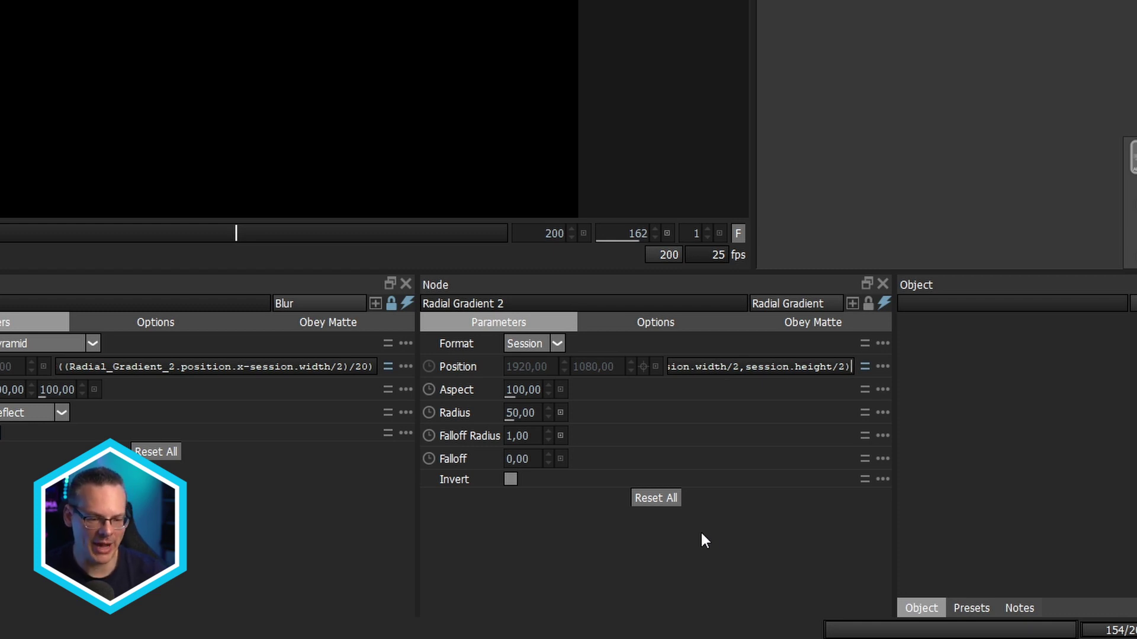
key("Return")
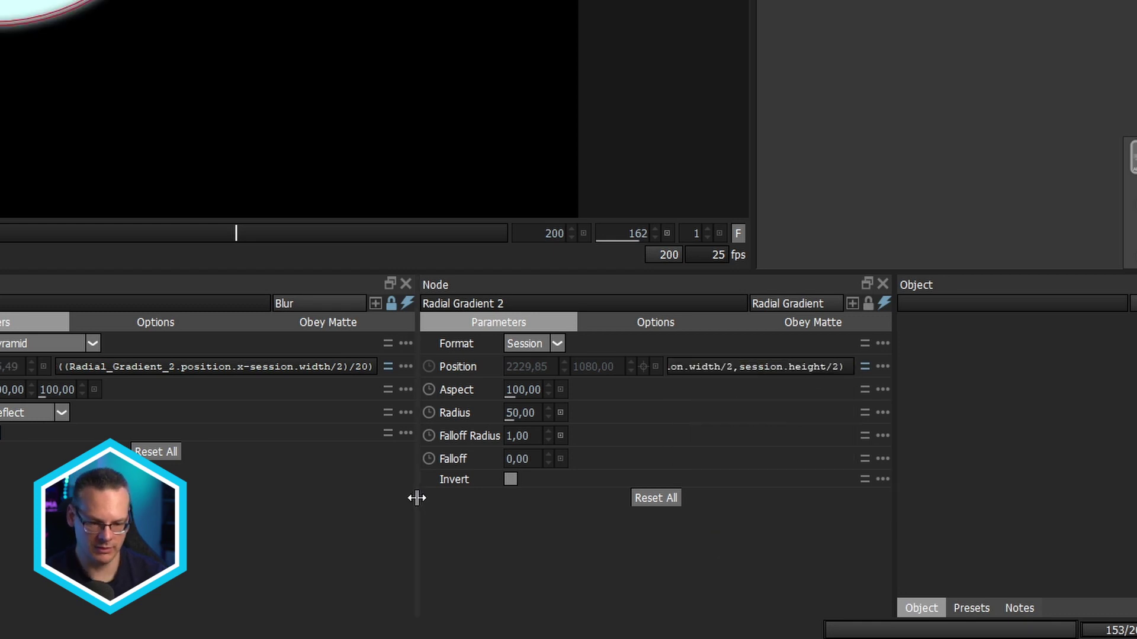
left_click_drag(417, 497, 20, 496)
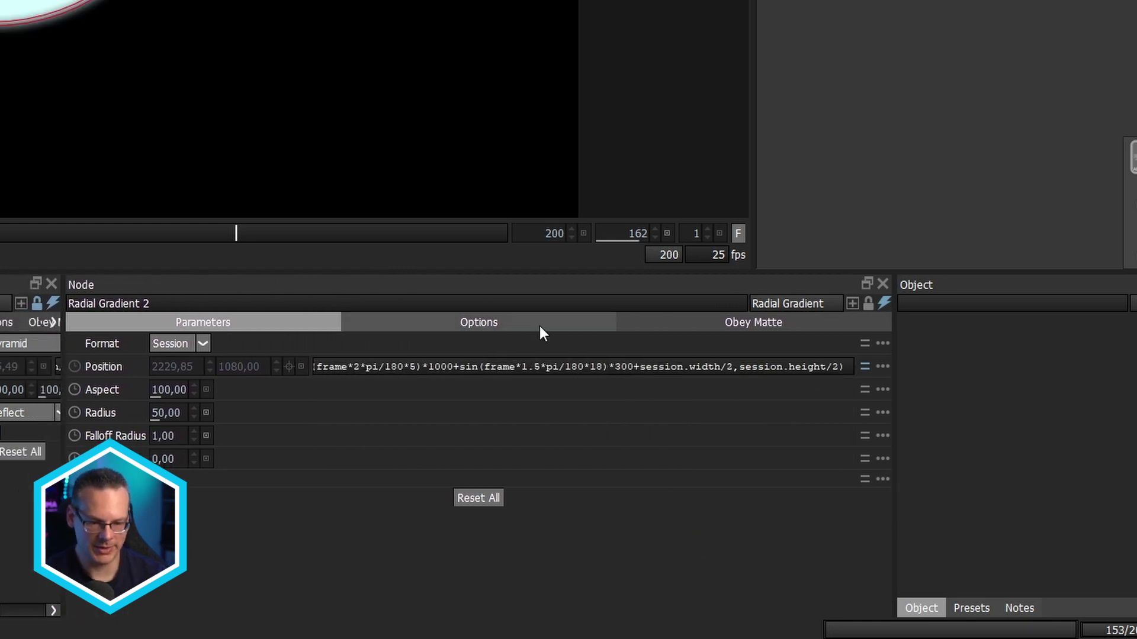
left_click(503, 367)
key("Return")
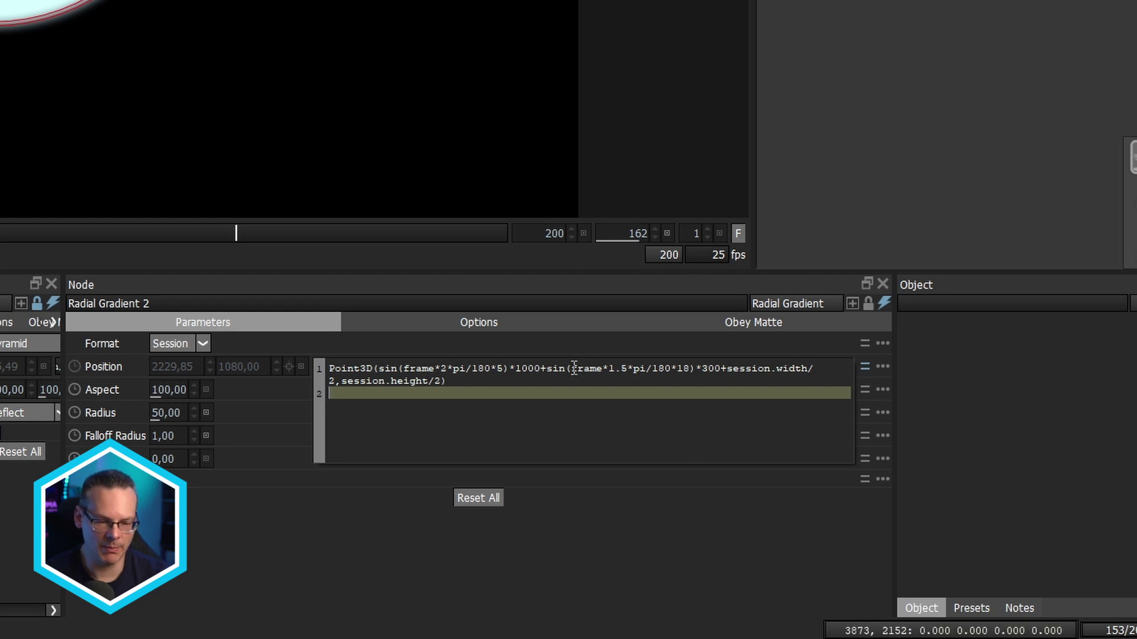
left_click_drag(571, 368, 614, 367)
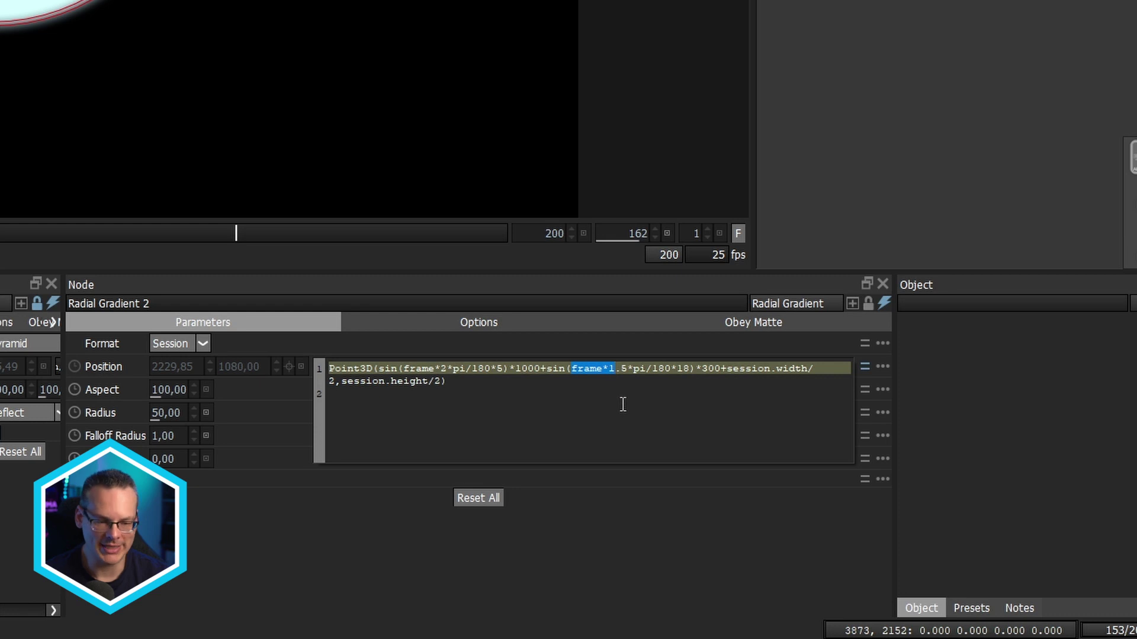
left_click(618, 383)
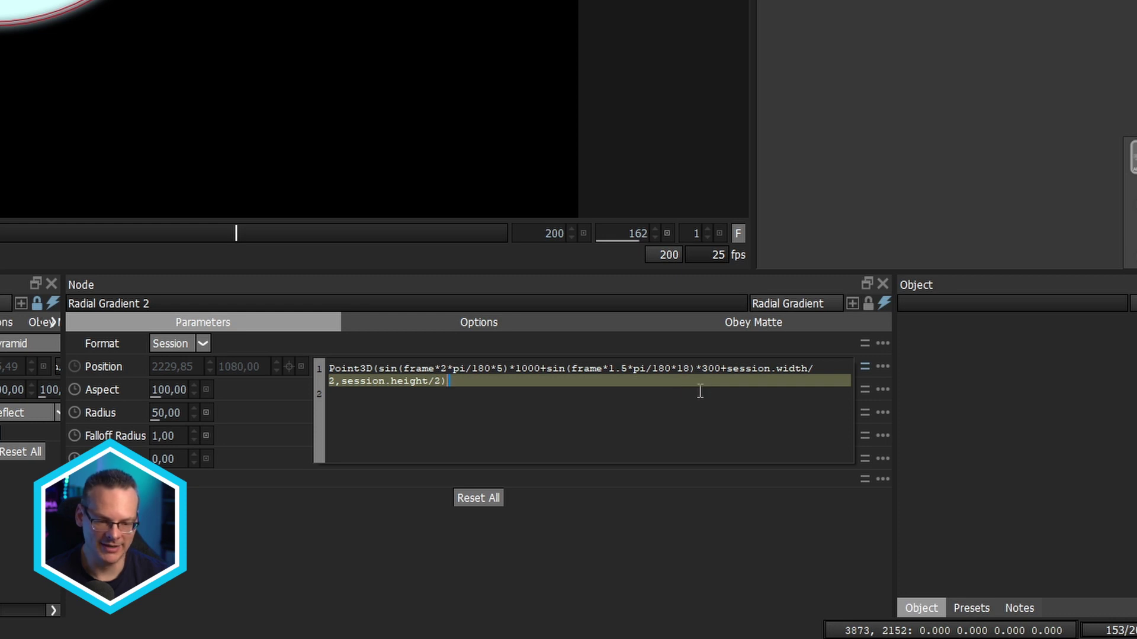
left_click(680, 394)
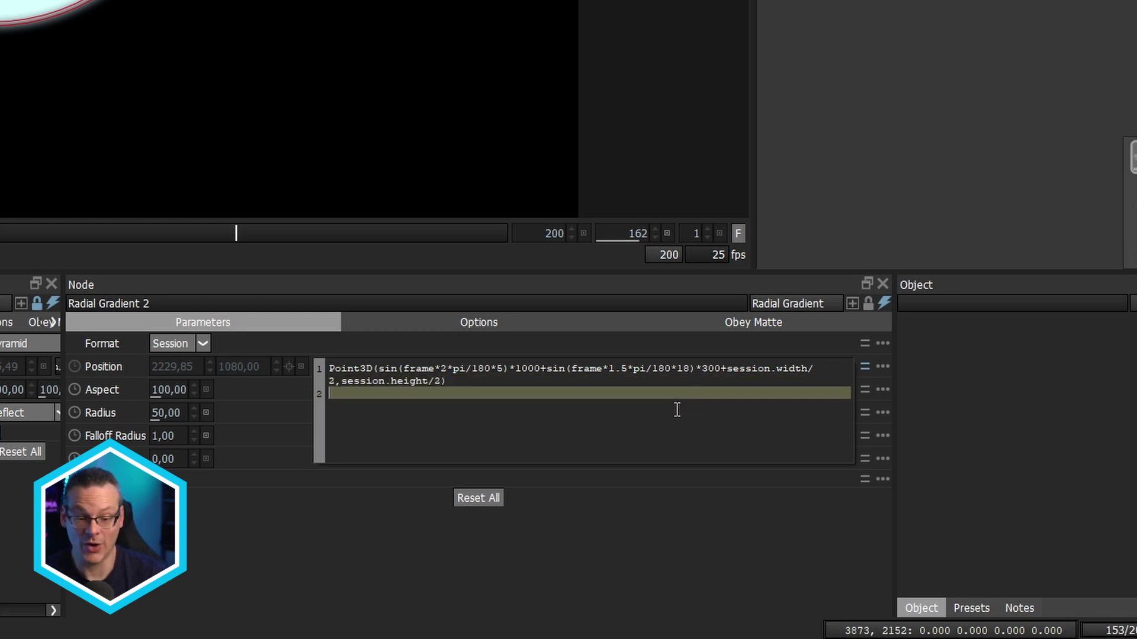
left_click(718, 416)
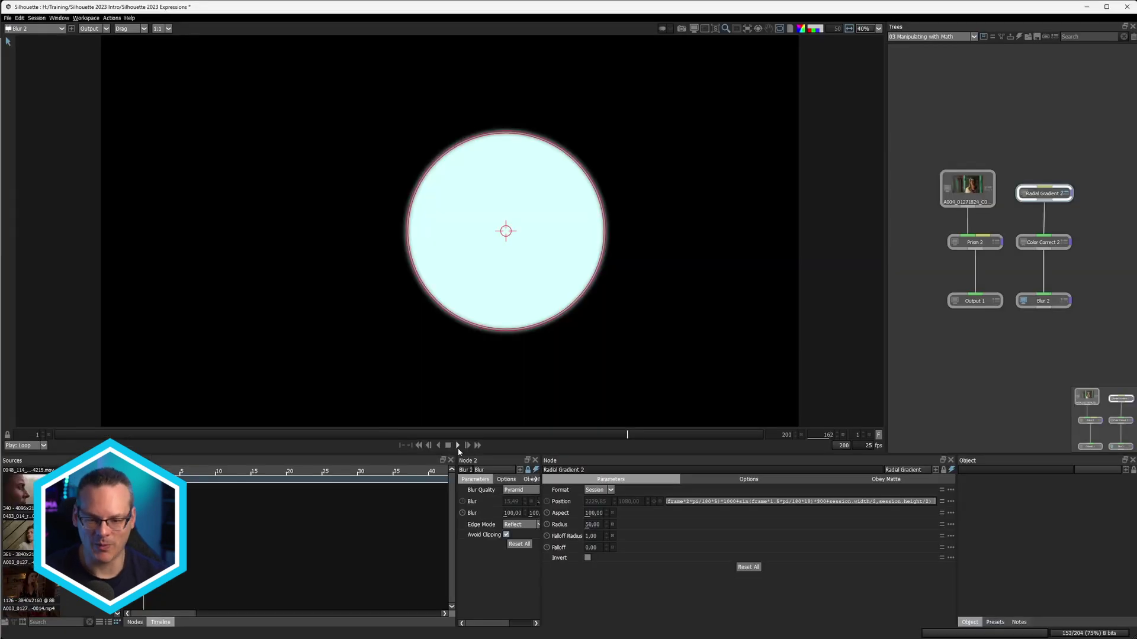
left_click(457, 445)
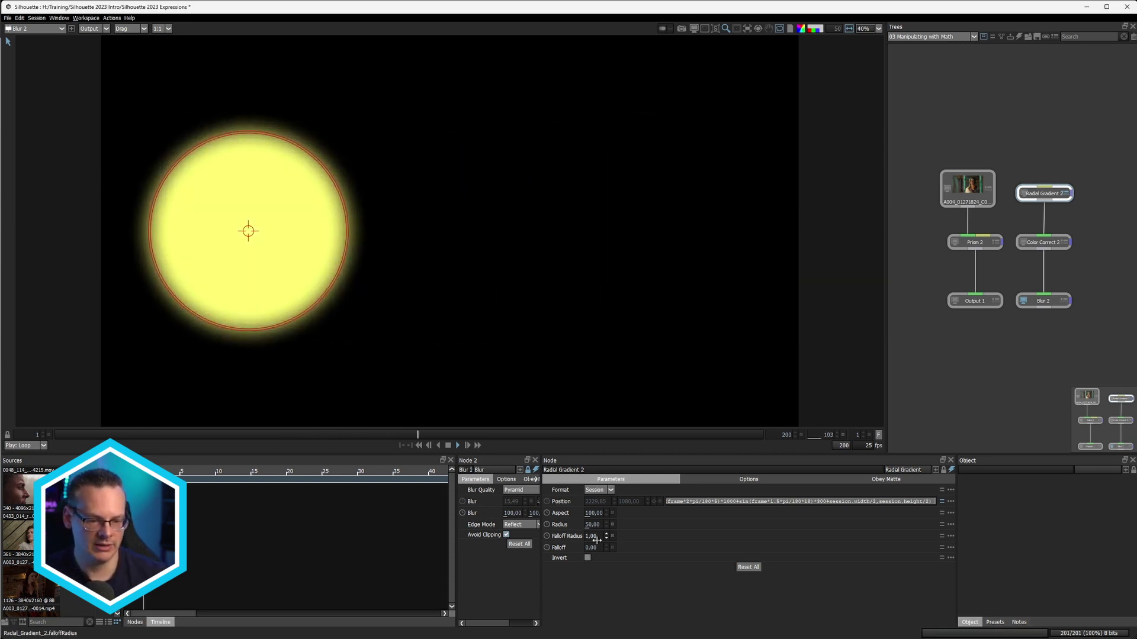
left_click(372, 434)
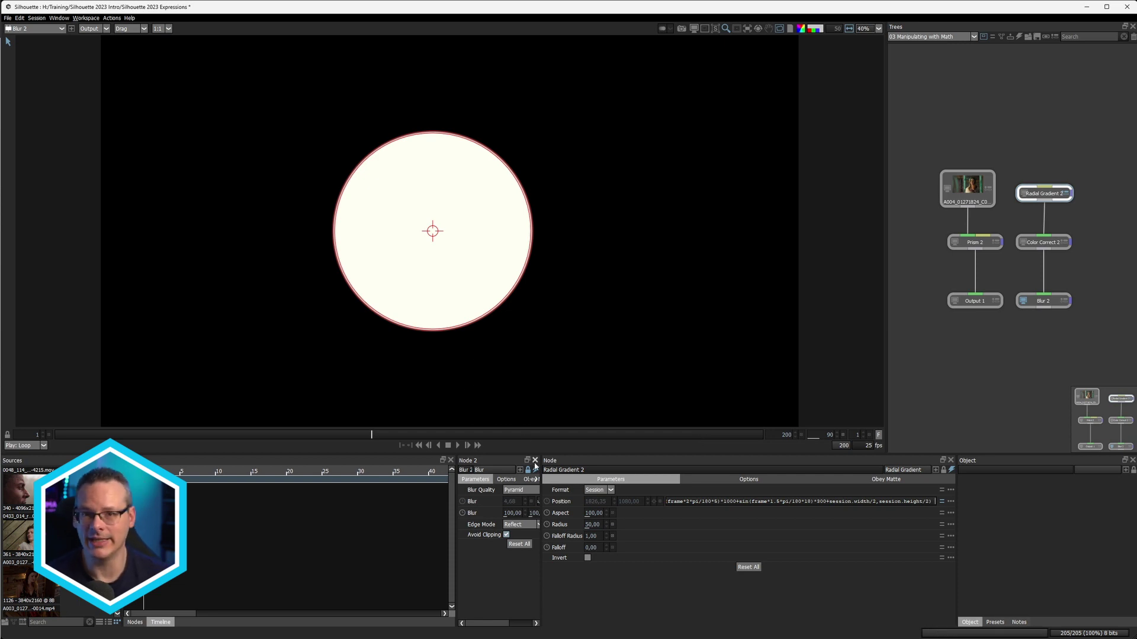
left_click_drag(375, 436, 571, 440)
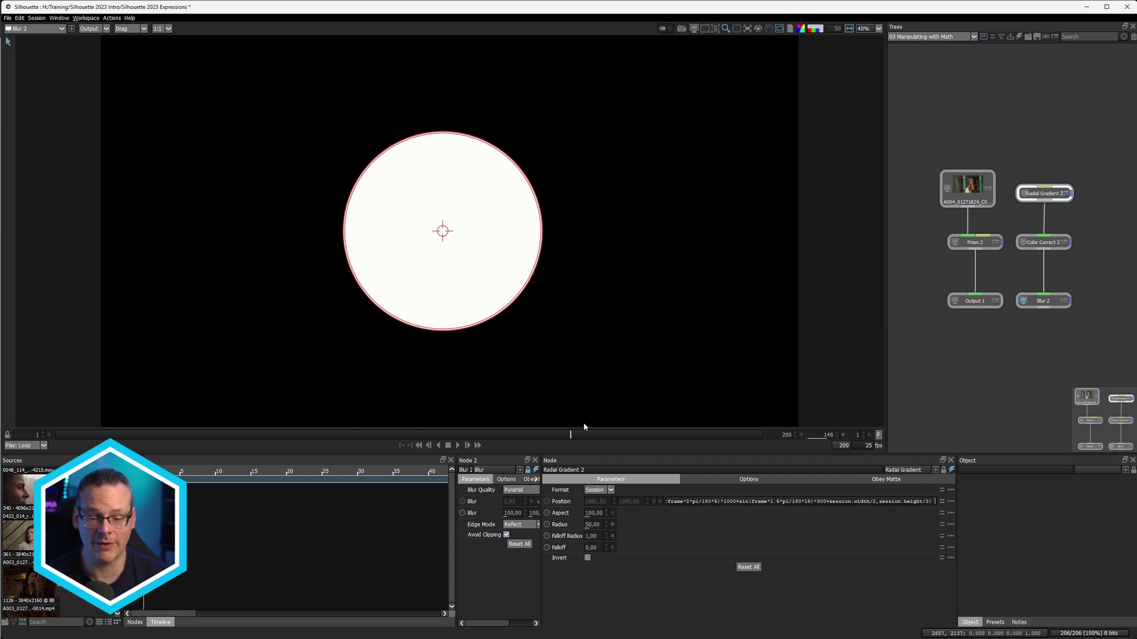
left_click_drag(574, 436, 631, 439)
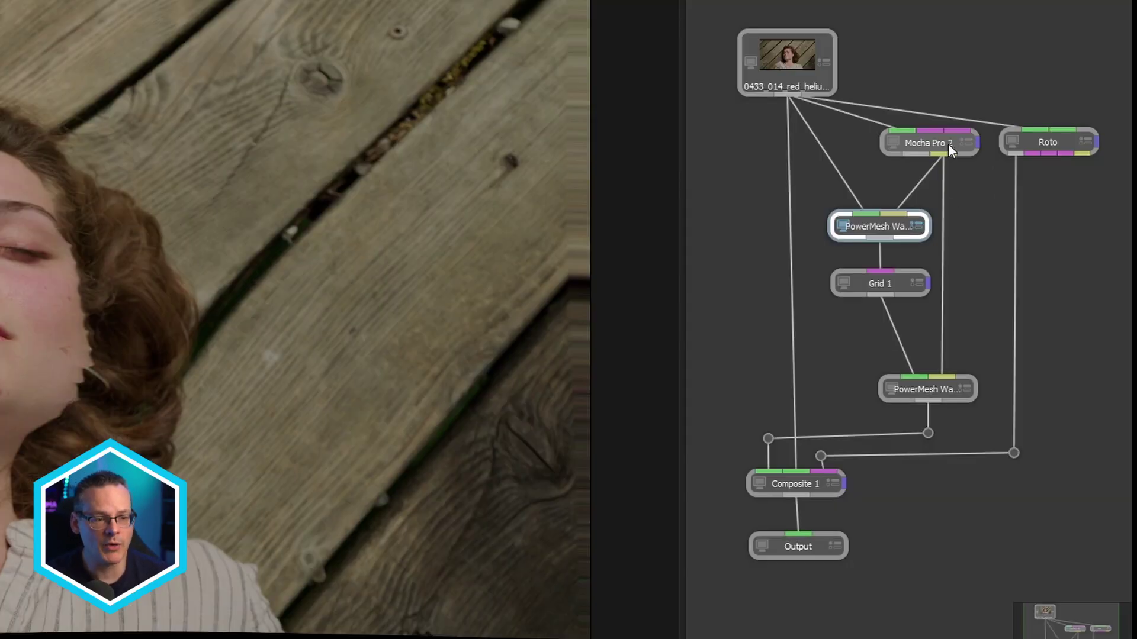
- Check the face mesh in Mocha Pro 2, exit Mocha, and view PowerMesh Warp 1 near frame 211
left_click(1033, 172)
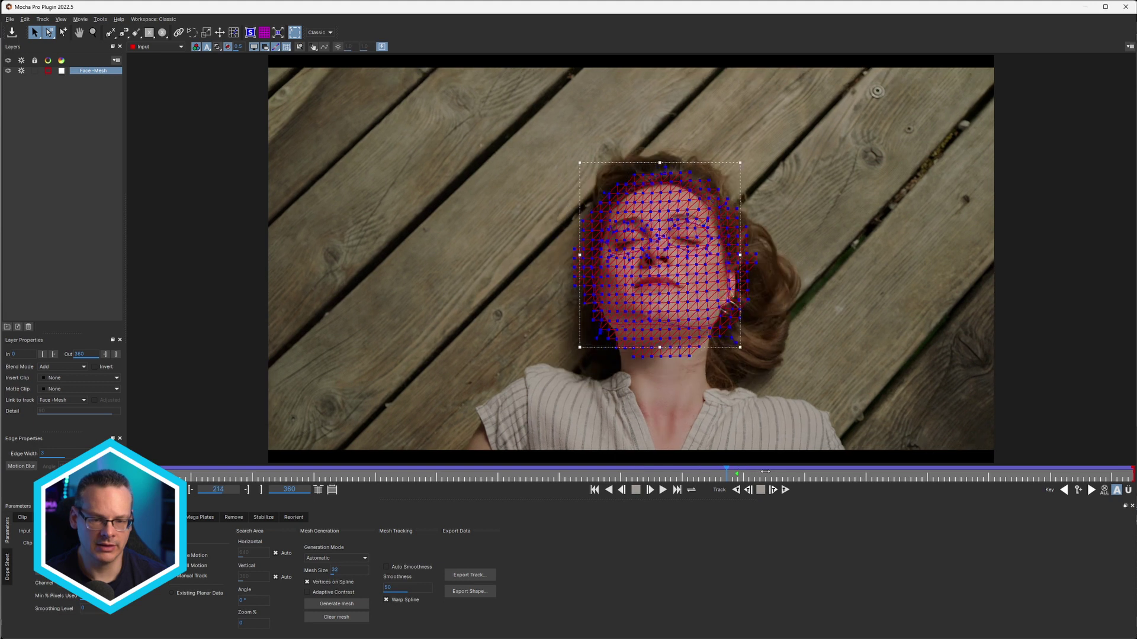
left_click_drag(766, 472, 755, 472)
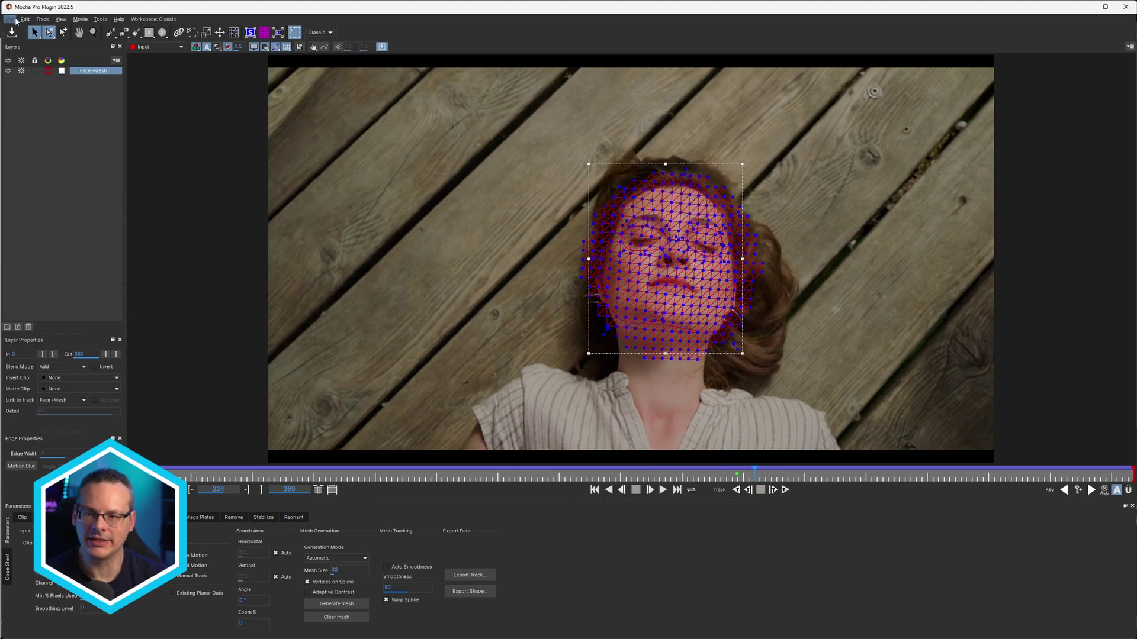
left_click(10, 18)
left_click(18, 181)
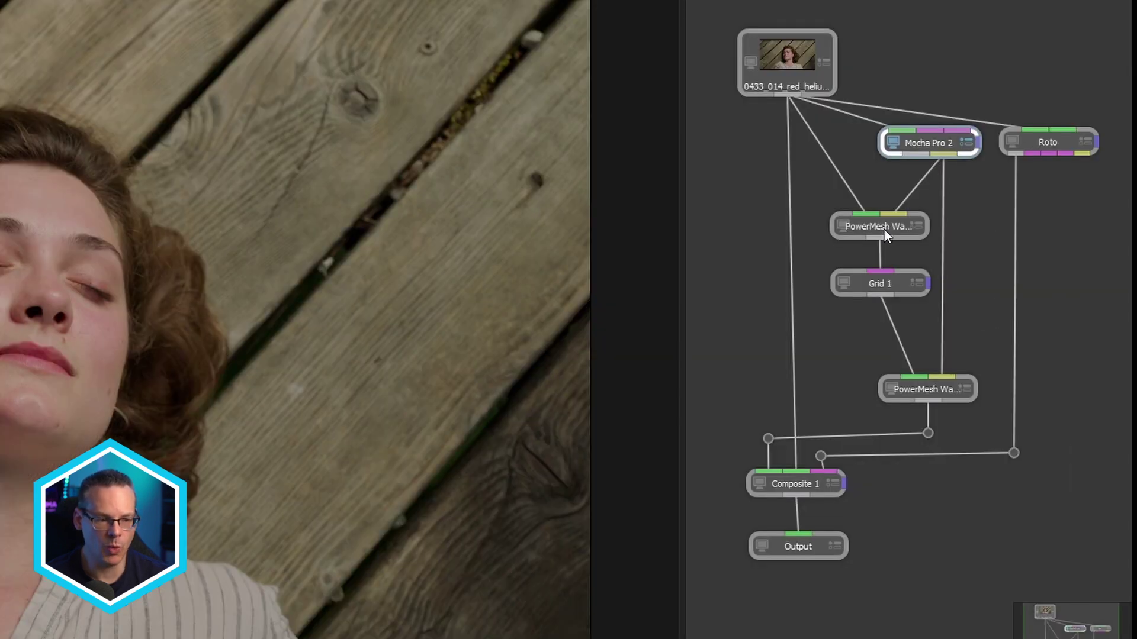
left_click(884, 228)
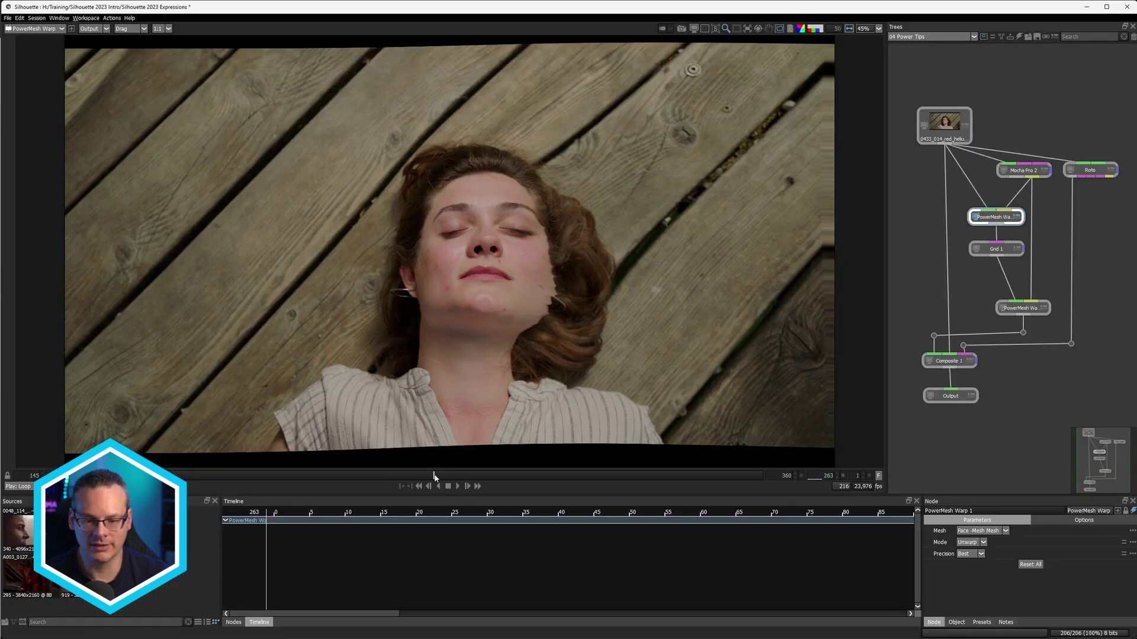
left_click_drag(387, 476, 555, 475)
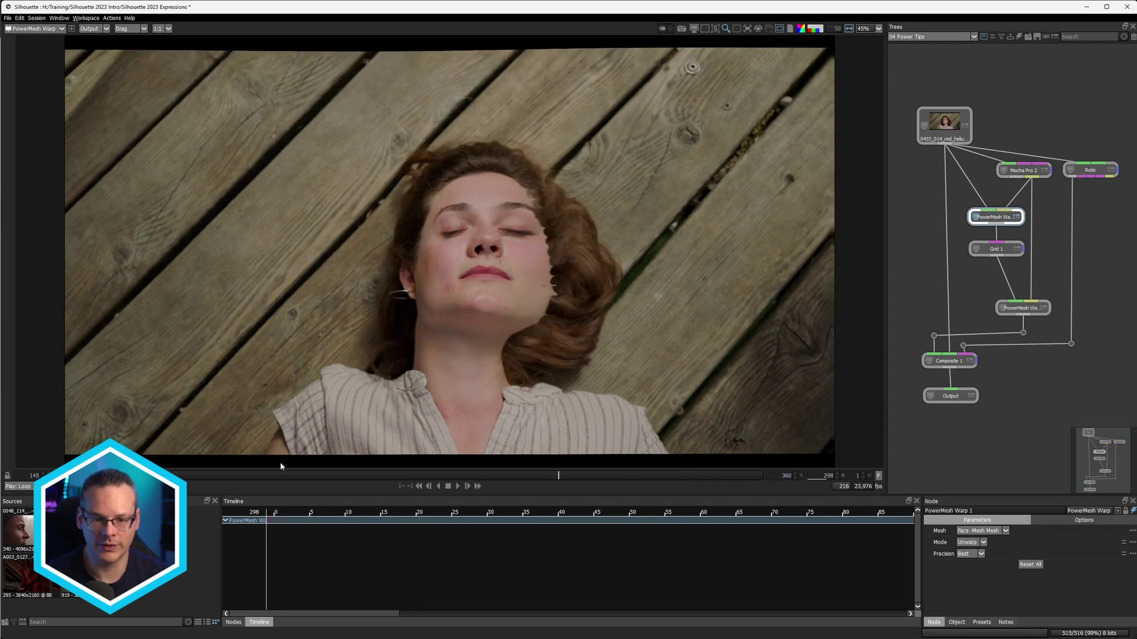
left_click(233, 472)
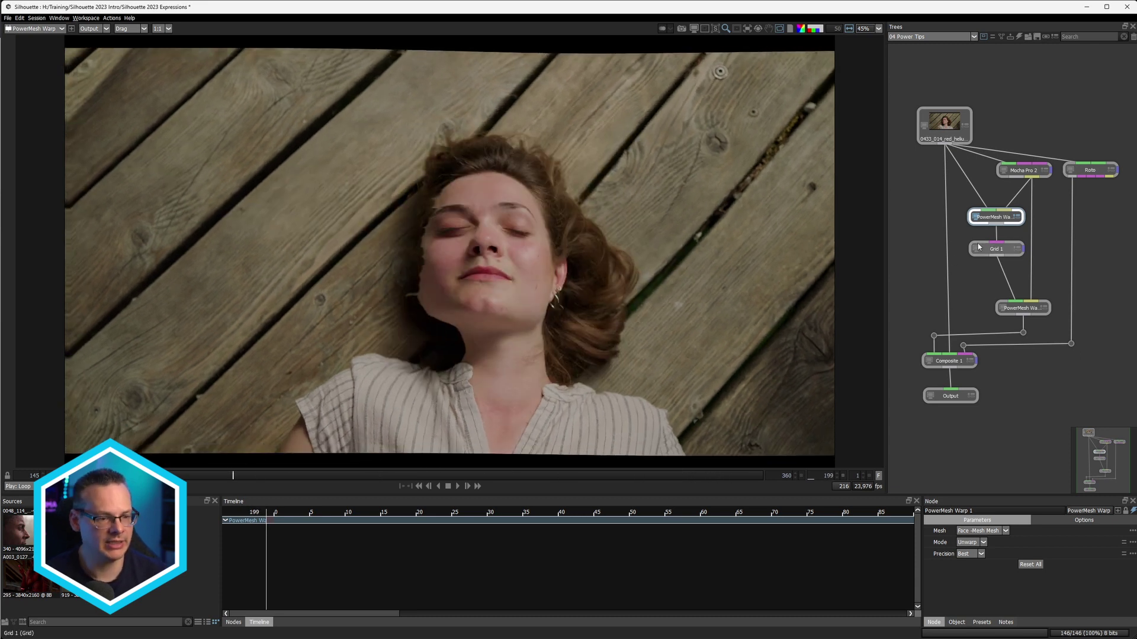
left_click(997, 249)
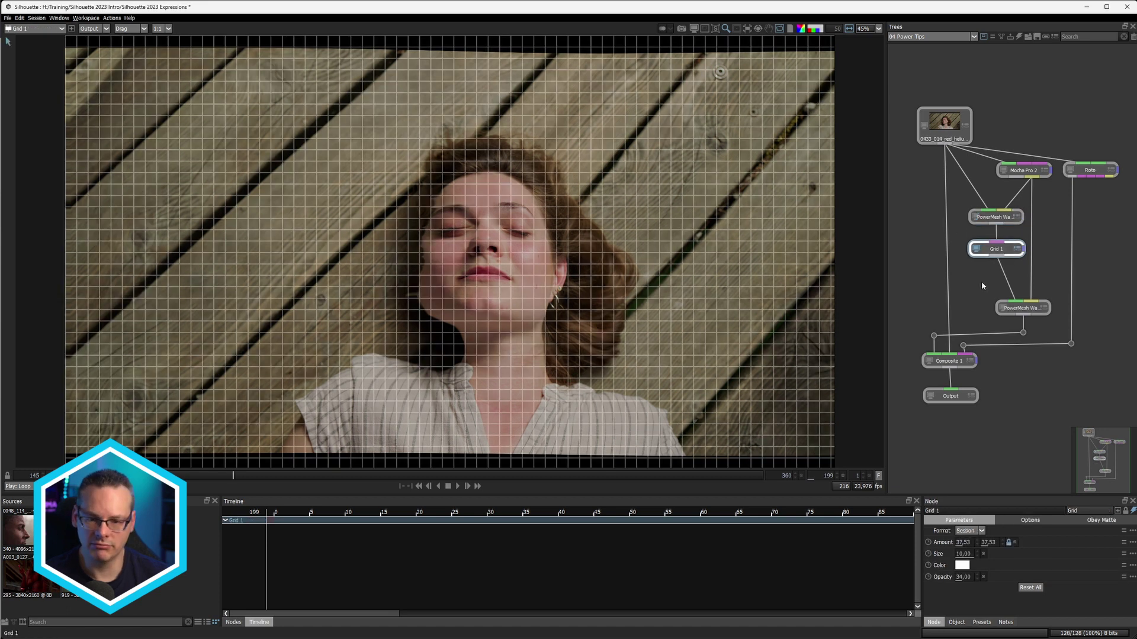
left_click(1033, 305)
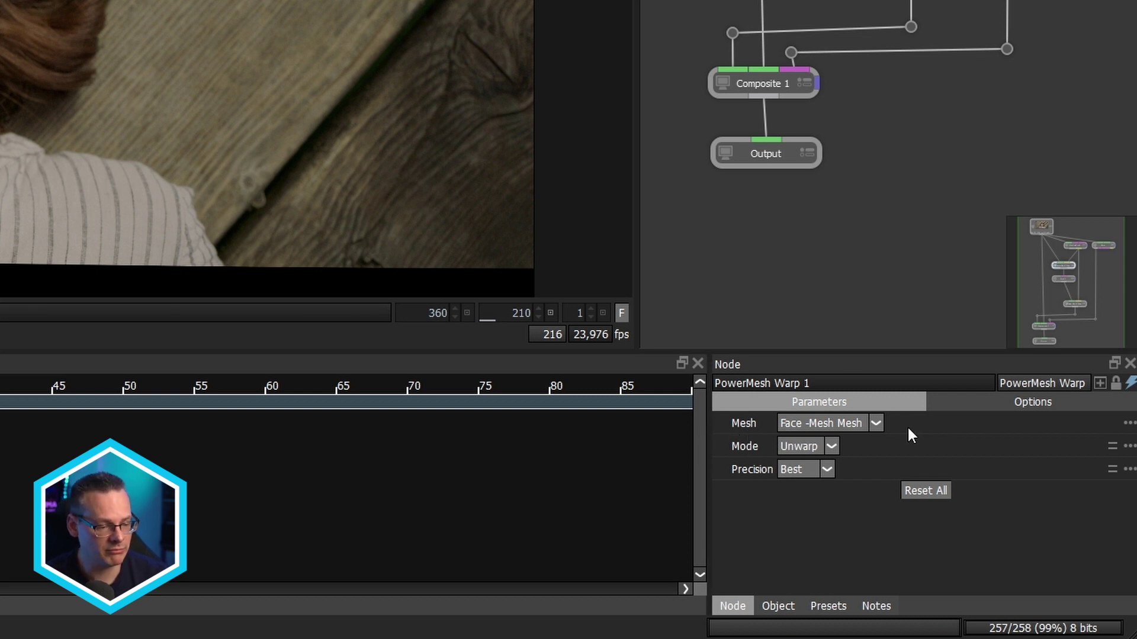
- Keep PowerMesh Warp 1 on Face Mesh and Unwarp, set Draft precision, then view PowerMesh Warp 2
left_click(877, 422)
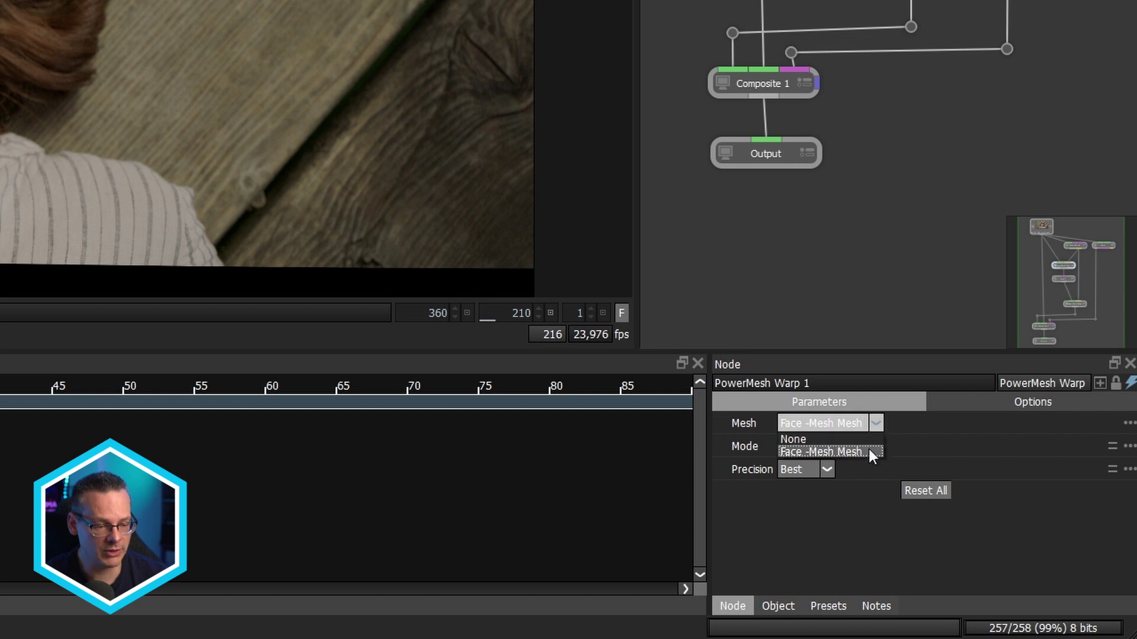
left_click(868, 453)
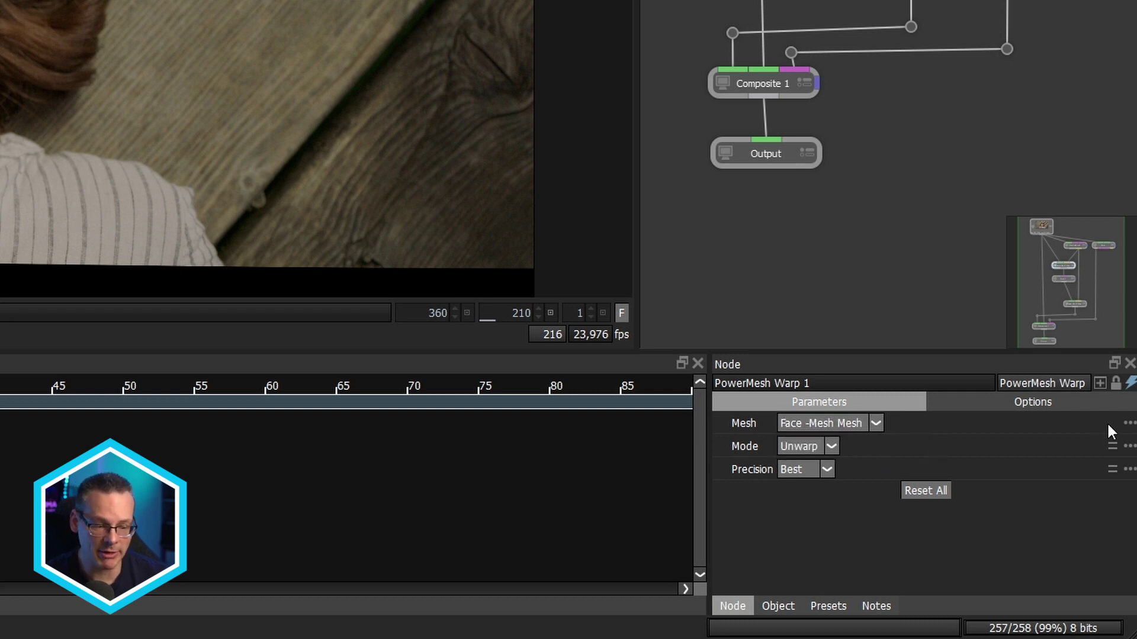
left_click(830, 447)
left_click(861, 449)
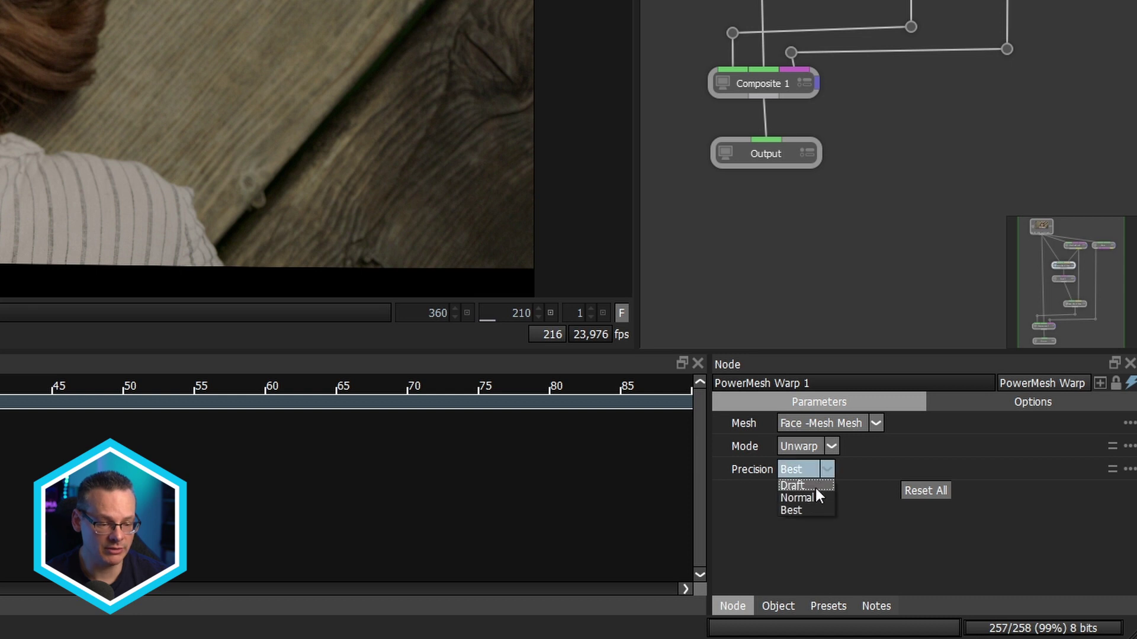
left_click(734, 473)
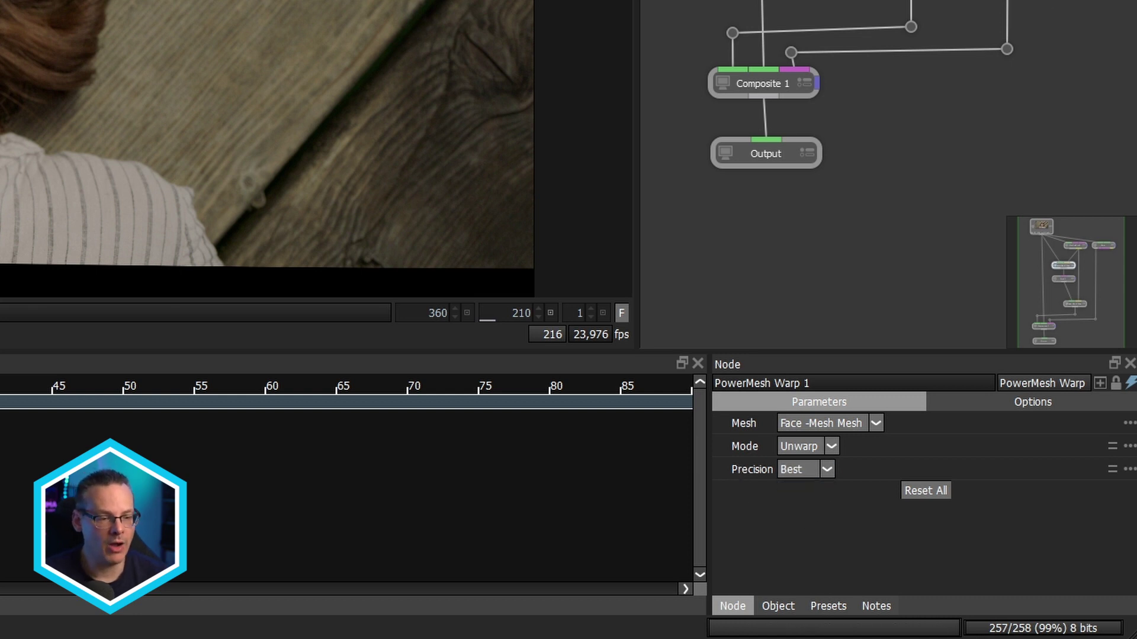
left_click(807, 471)
left_click(811, 479)
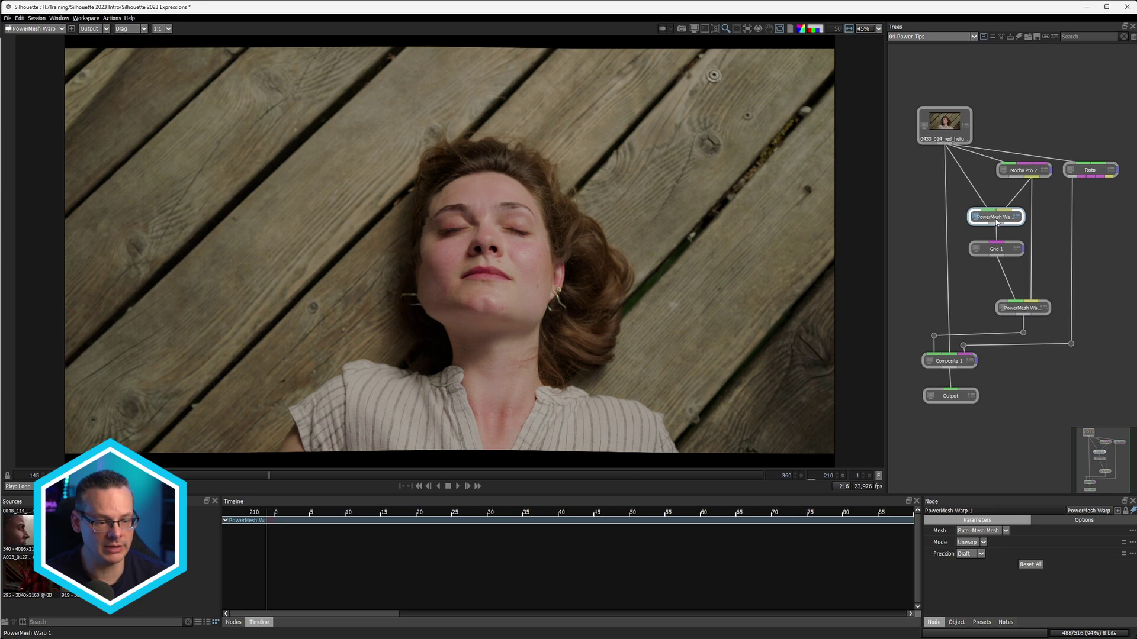
left_click(1023, 307)
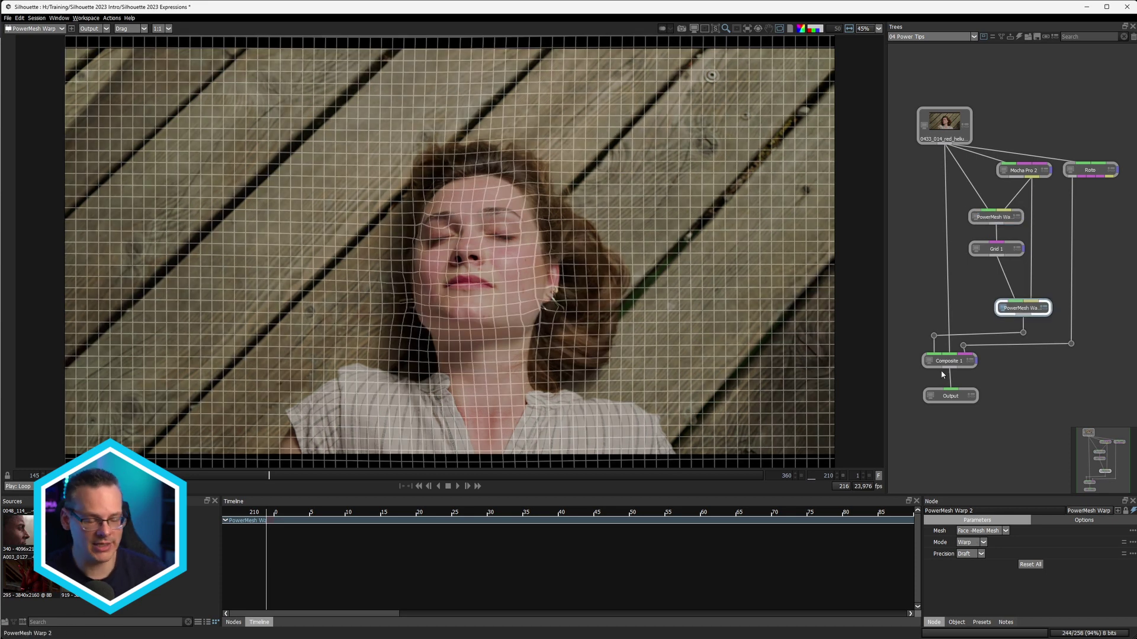
scroll(524, 282, "up", 3)
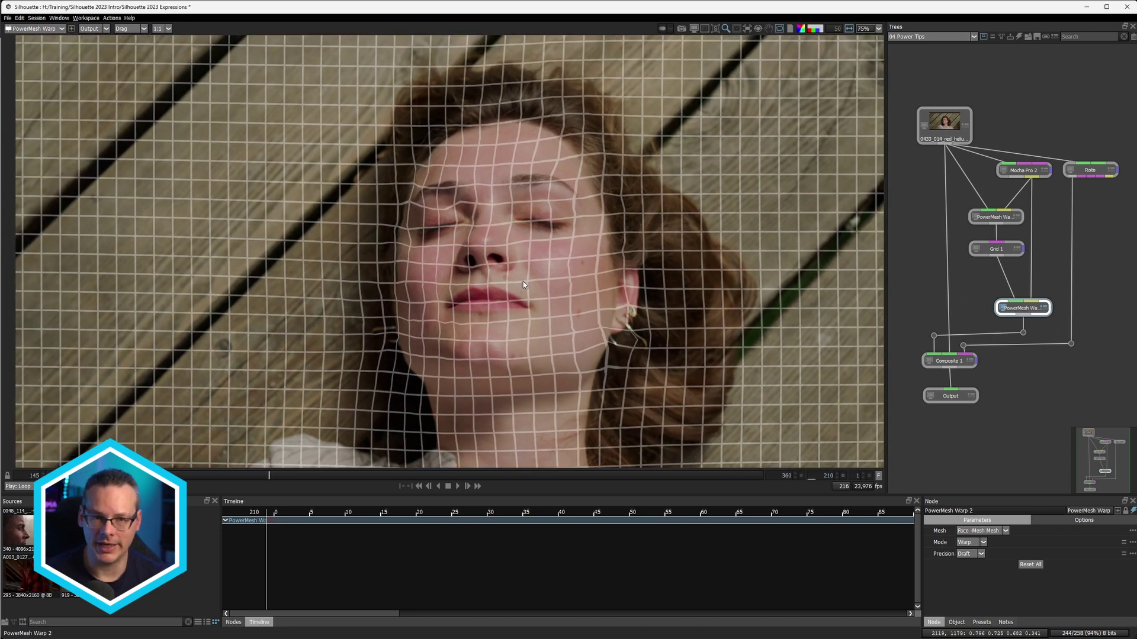
- Centre the warped face, compare both warp nodes, and take a viewer snapshot of PowerMesh Warp 2
scroll(523, 282, "down", 3)
scroll(503, 255, "up", 4)
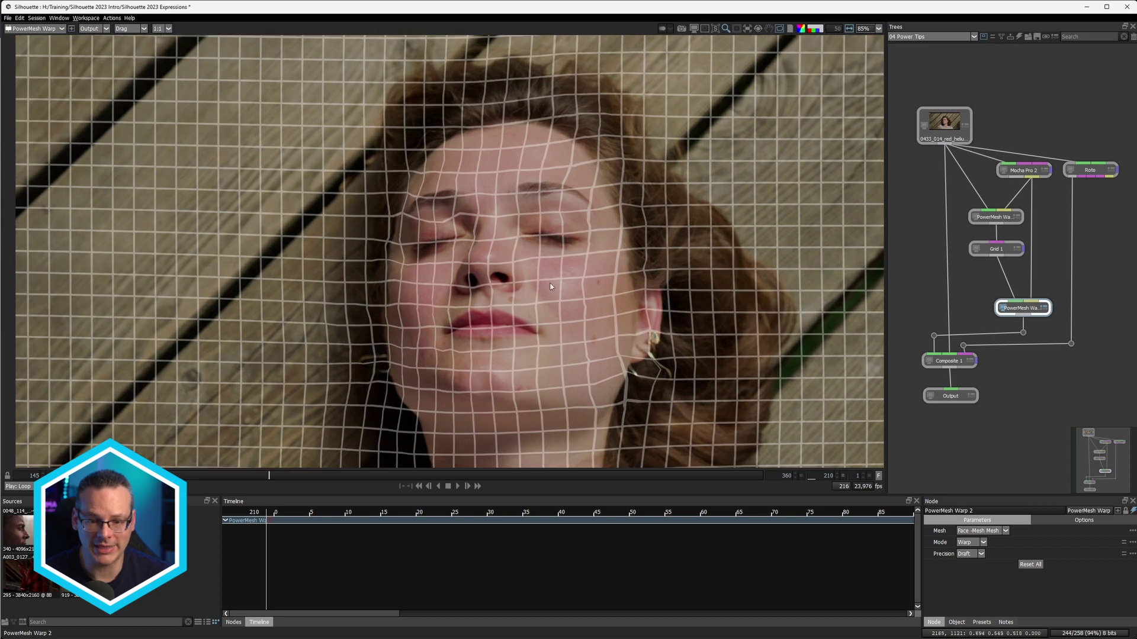
left_click_drag(550, 287, 541, 260)
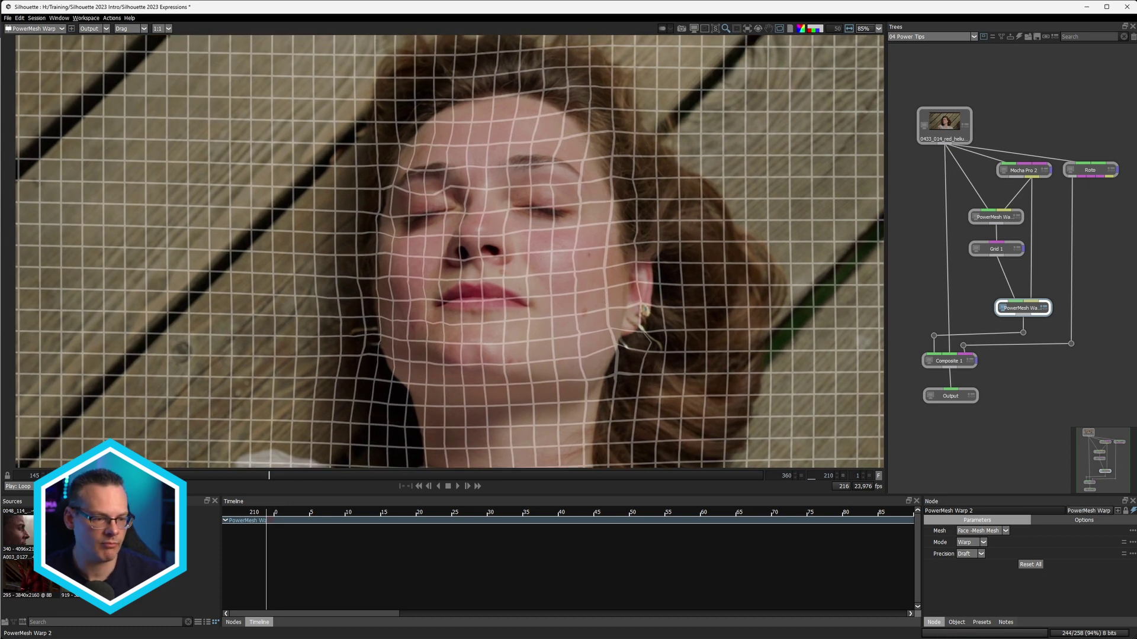
left_click(1001, 219)
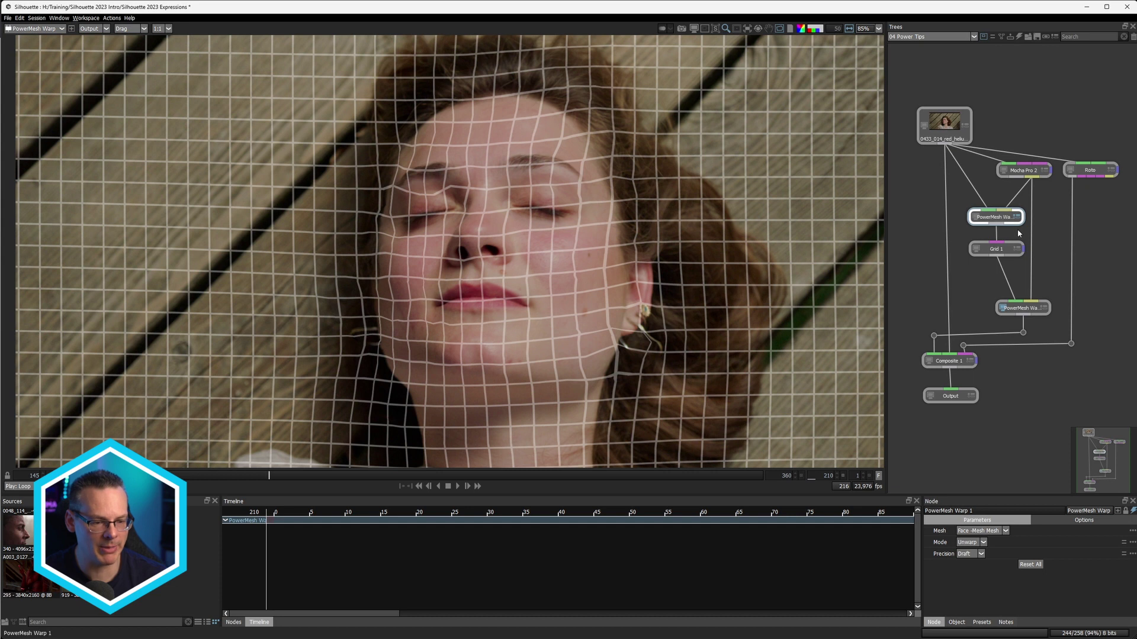
left_click(1042, 308)
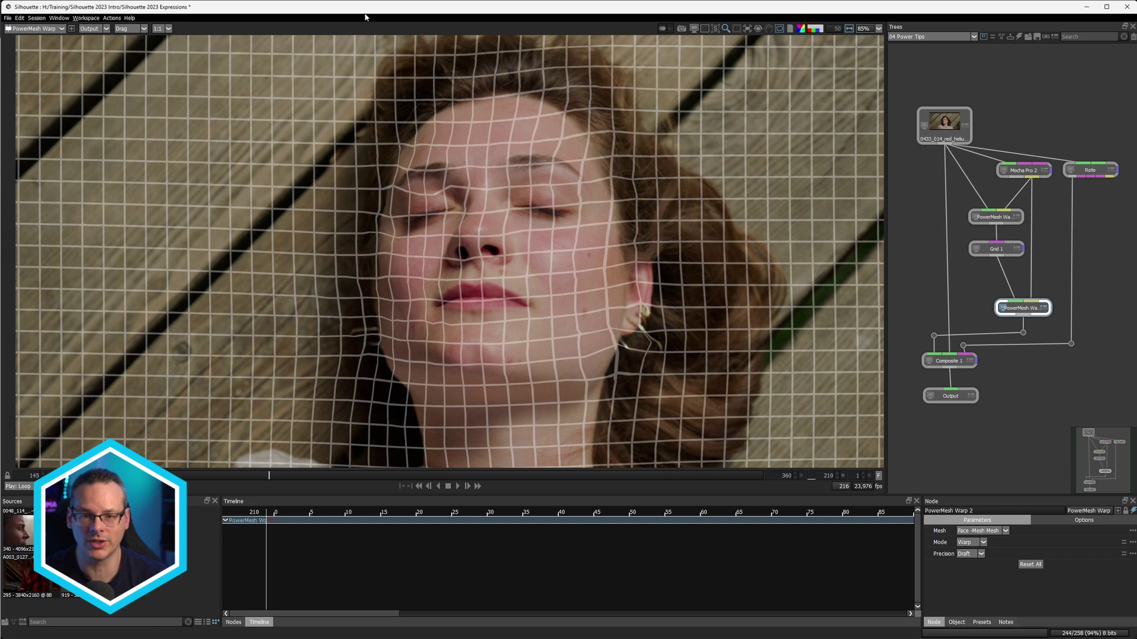
left_click(682, 29)
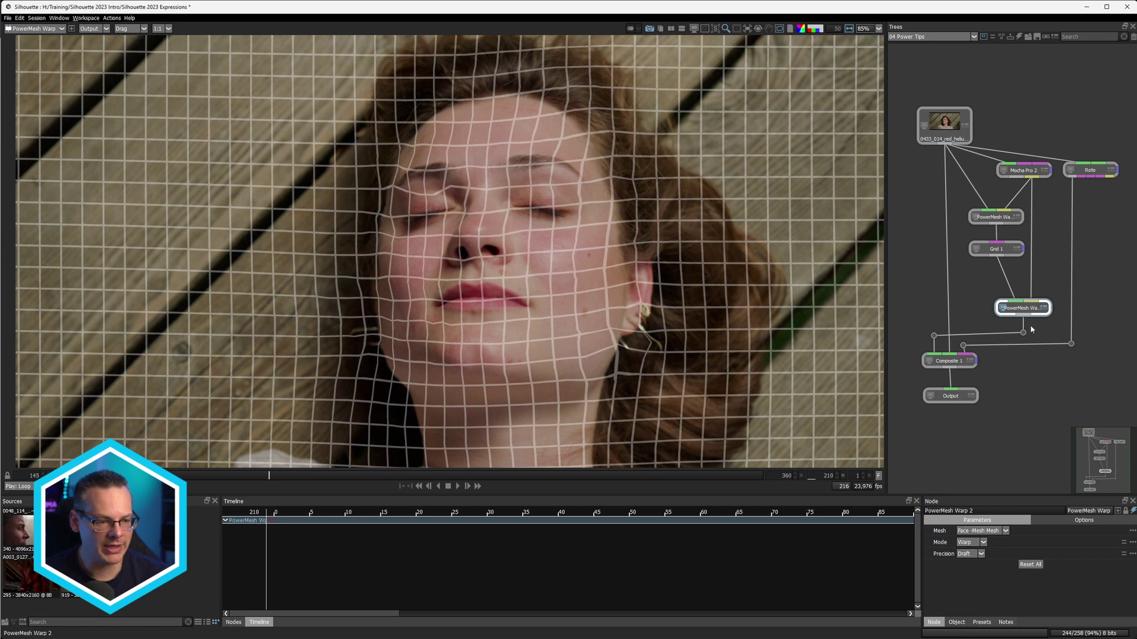
- Set PowerMesh Warp 1 precision back to Best and widen the wipe comparison across the face
left_click(1014, 218)
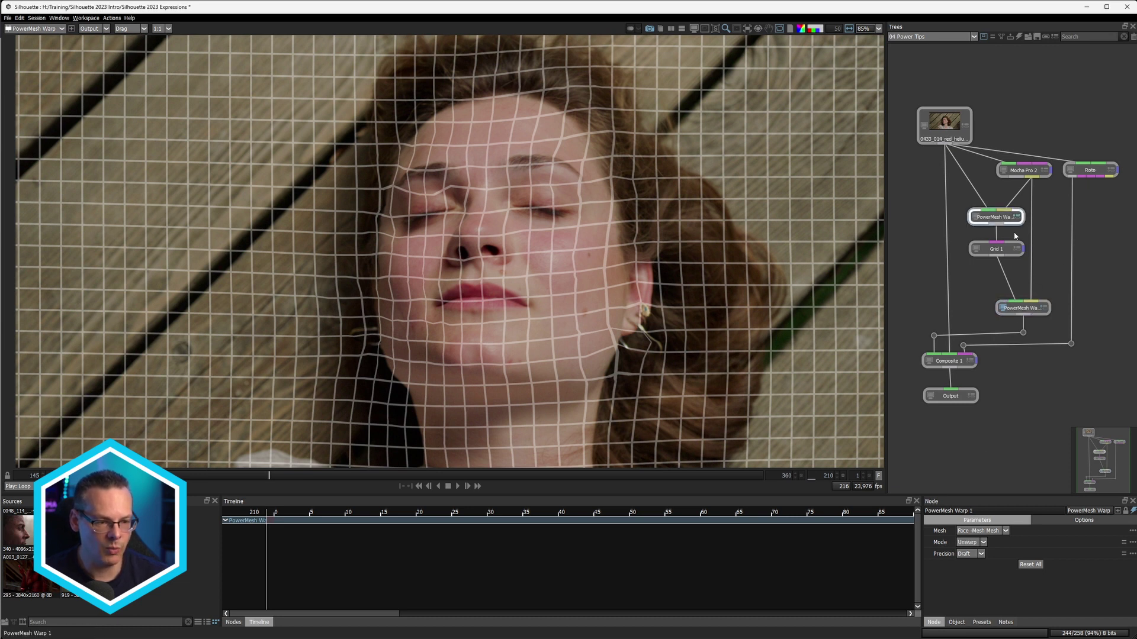
left_click(968, 554)
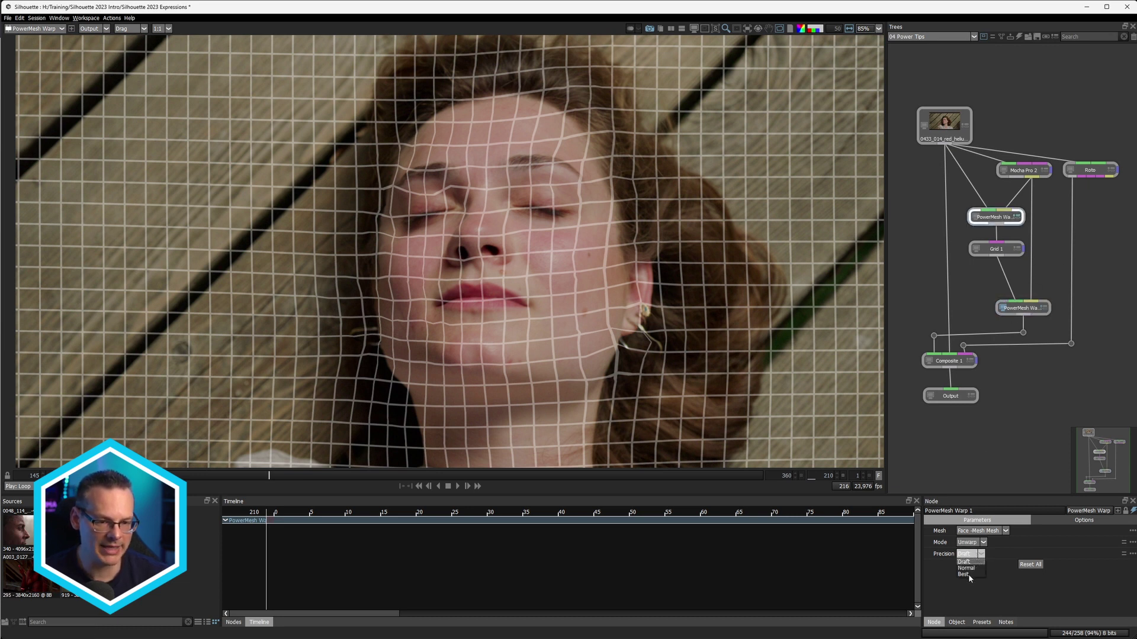
left_click(970, 575)
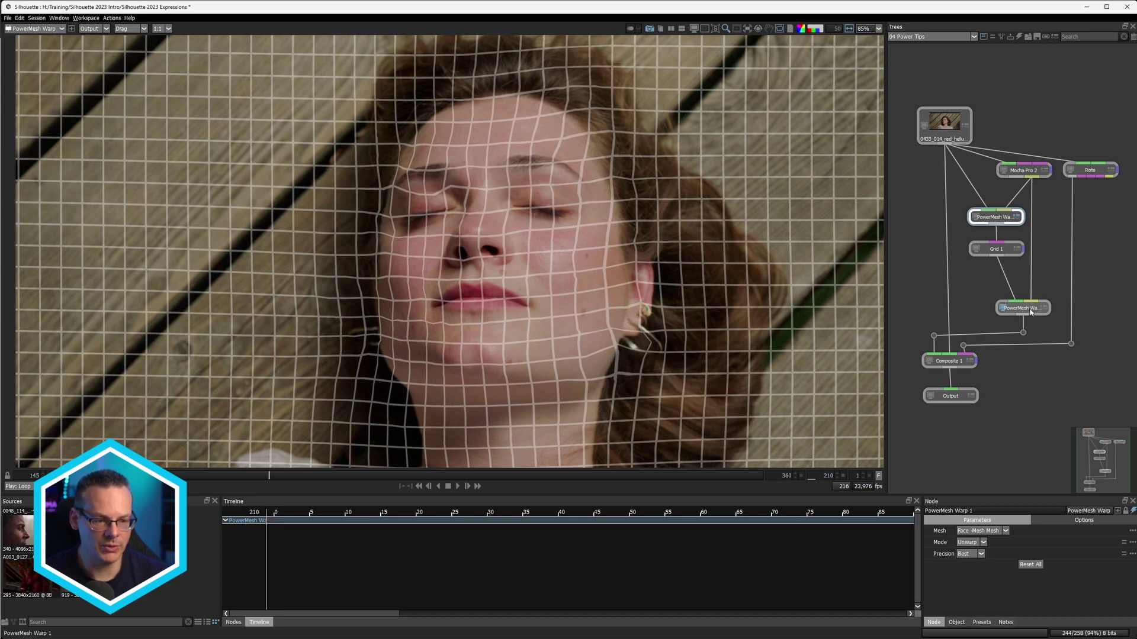
left_click(1030, 312)
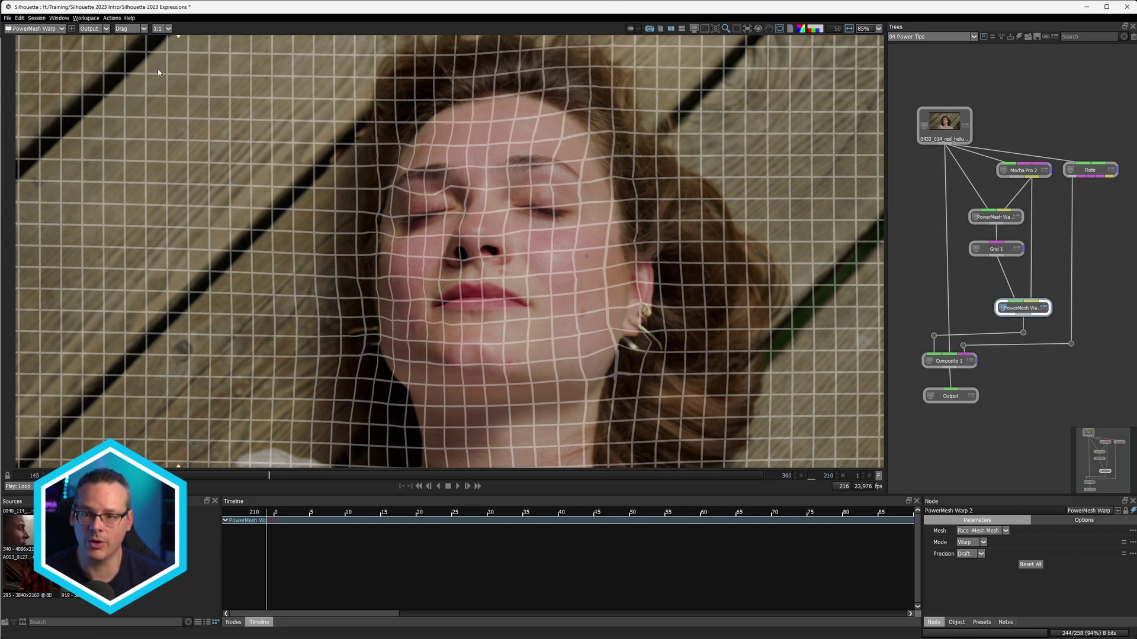
left_click_drag(179, 35, 270, 89)
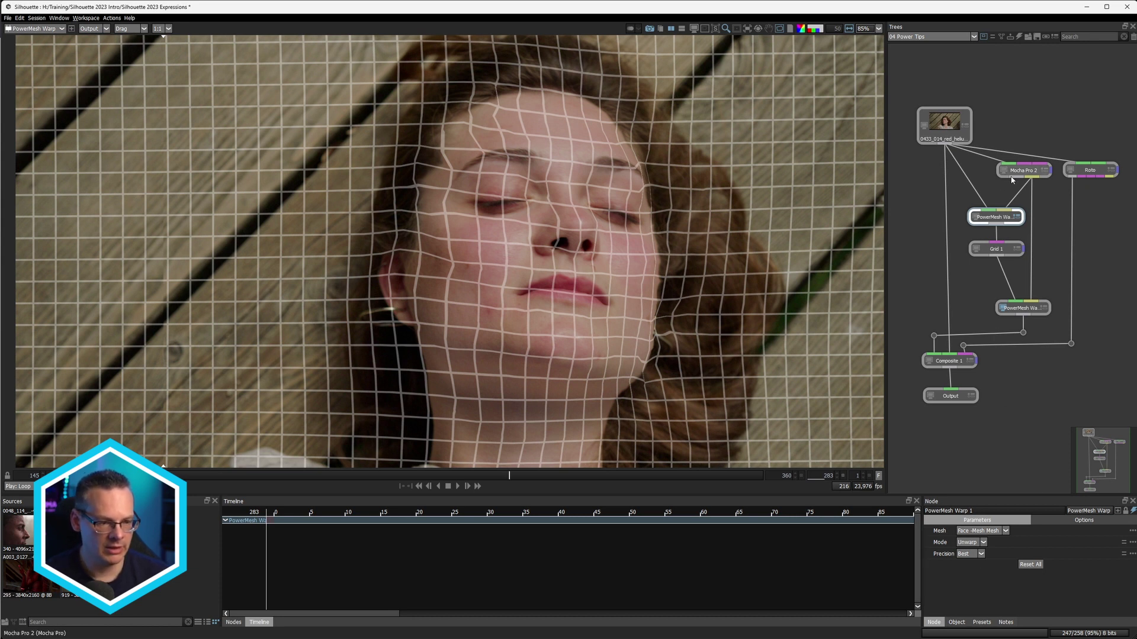
- Show both warp nodes' parameters side by side and link Warp 2's Precision to Warp 1's
left_click(995, 219)
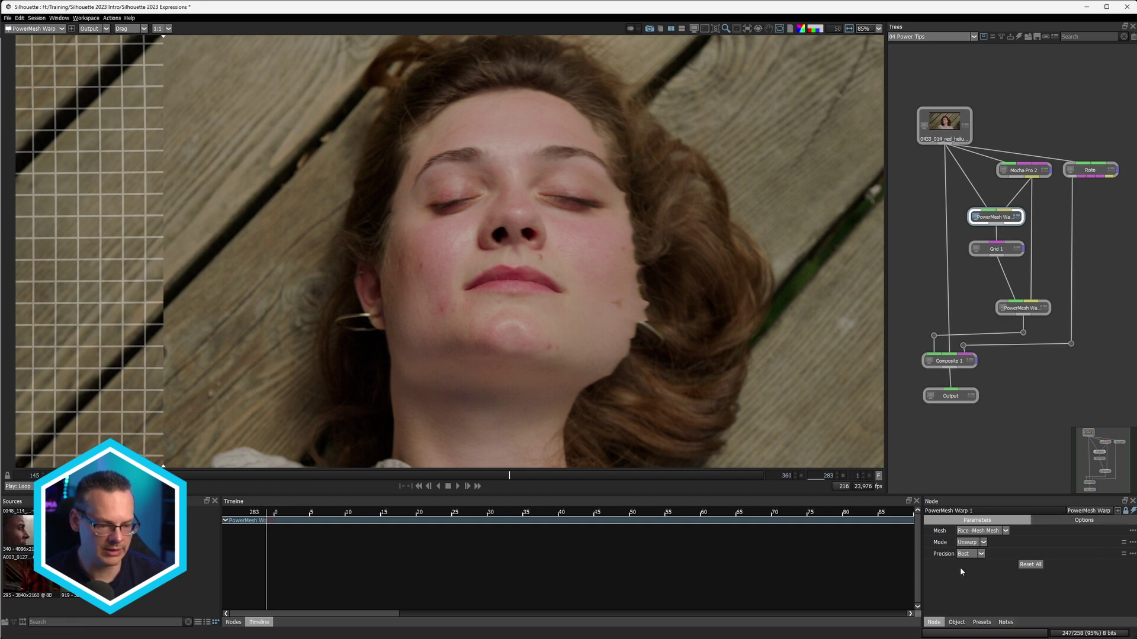
left_click(1029, 313)
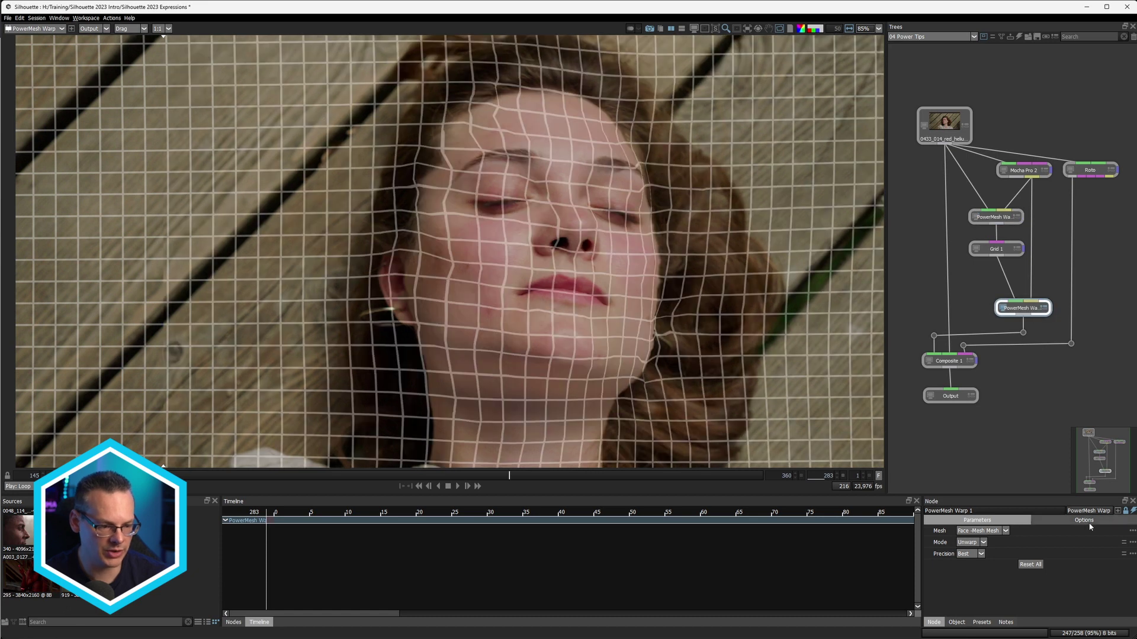
left_click(1118, 511)
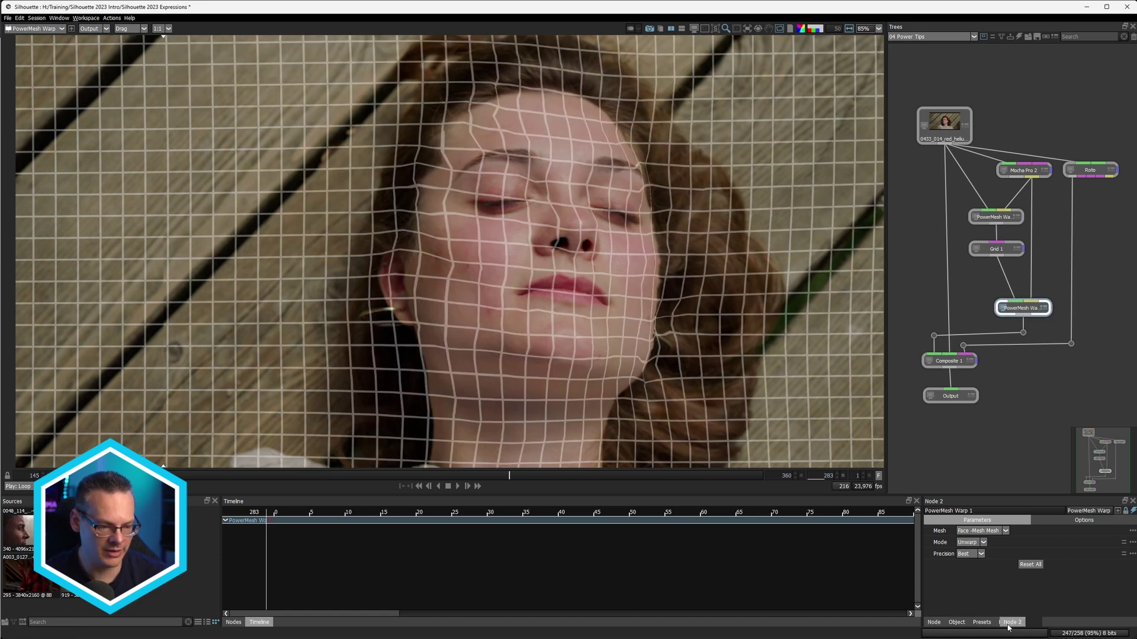
left_click_drag(1029, 622, 853, 562)
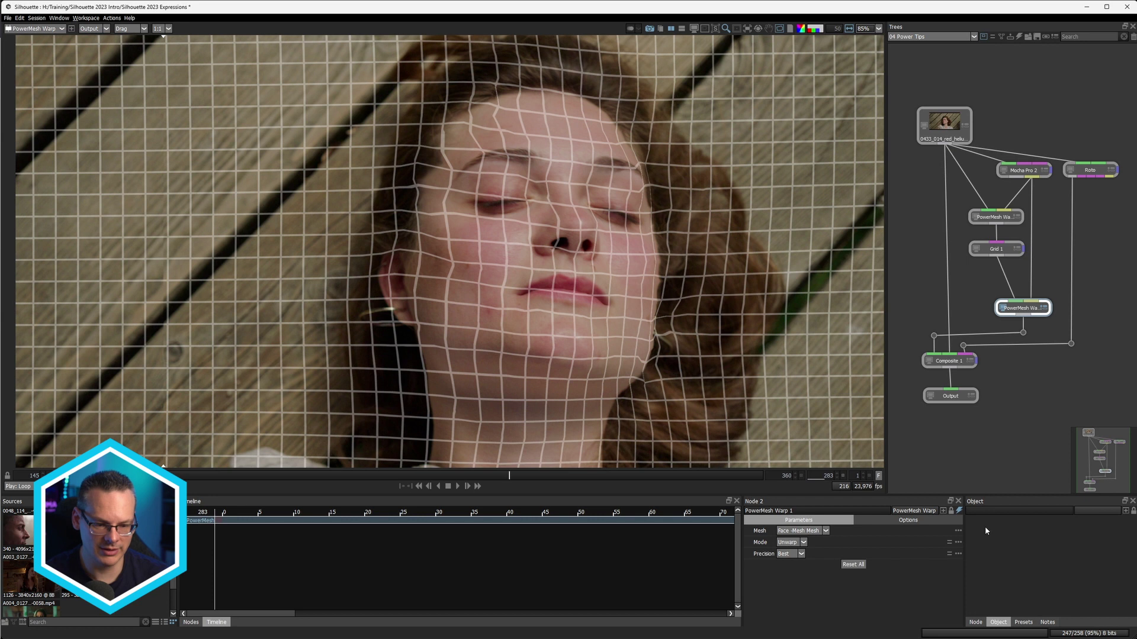
left_click_drag(962, 533, 932, 533)
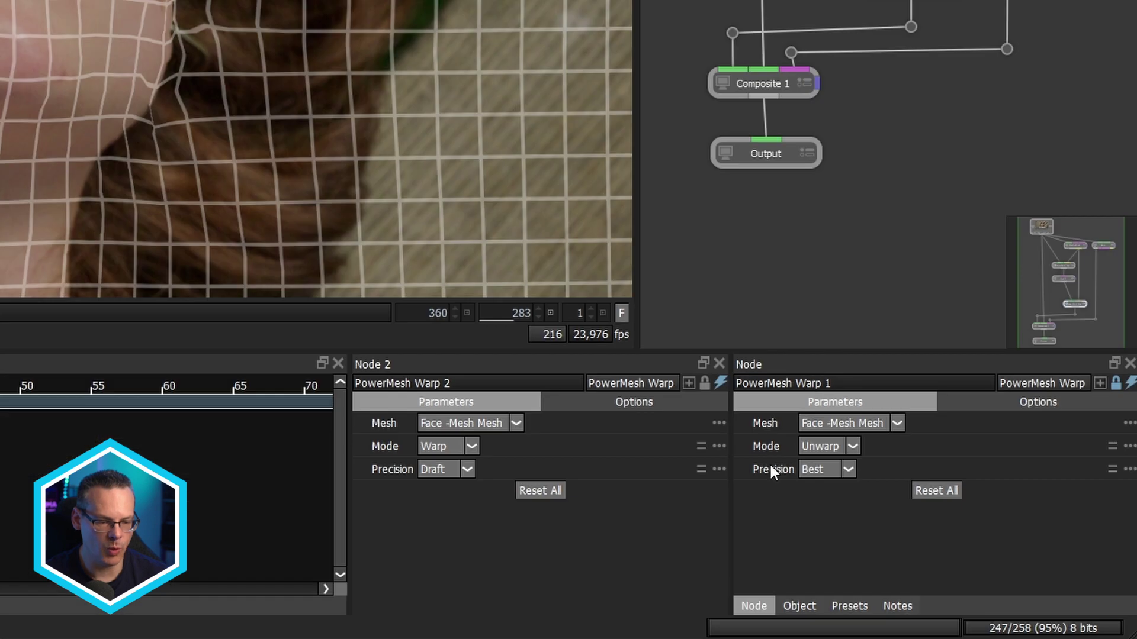
left_click_drag(953, 553, 845, 562)
left_click_drag(557, 488, 389, 469)
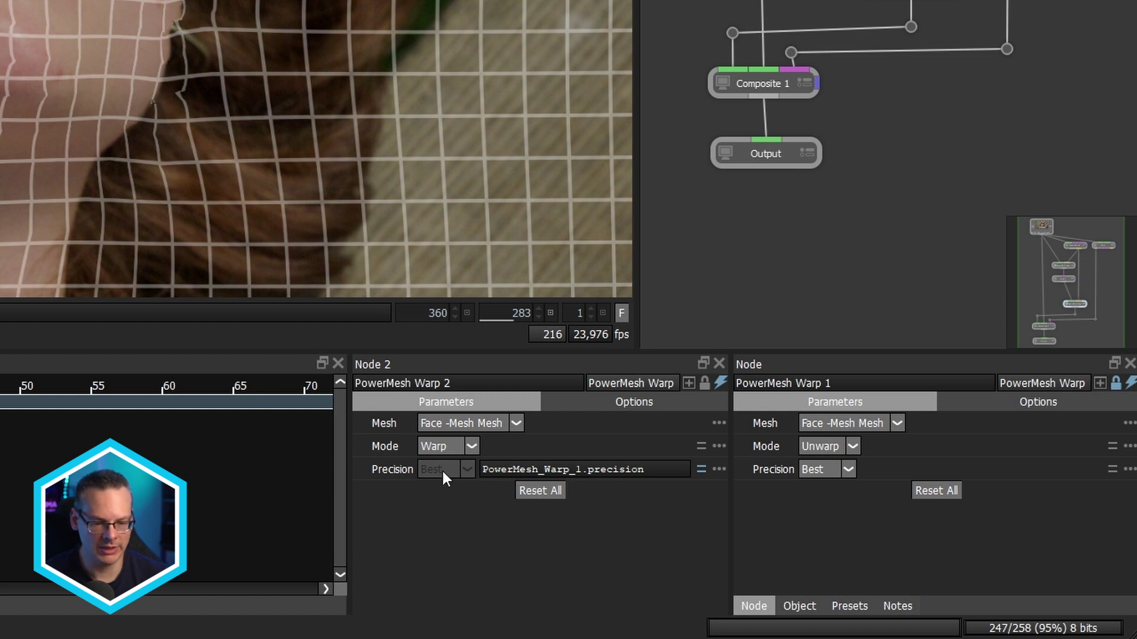
- Cycle PowerMesh Warp 1's Precision through Draft, Normal and Best to test Warp 2's link
left_click(836, 472)
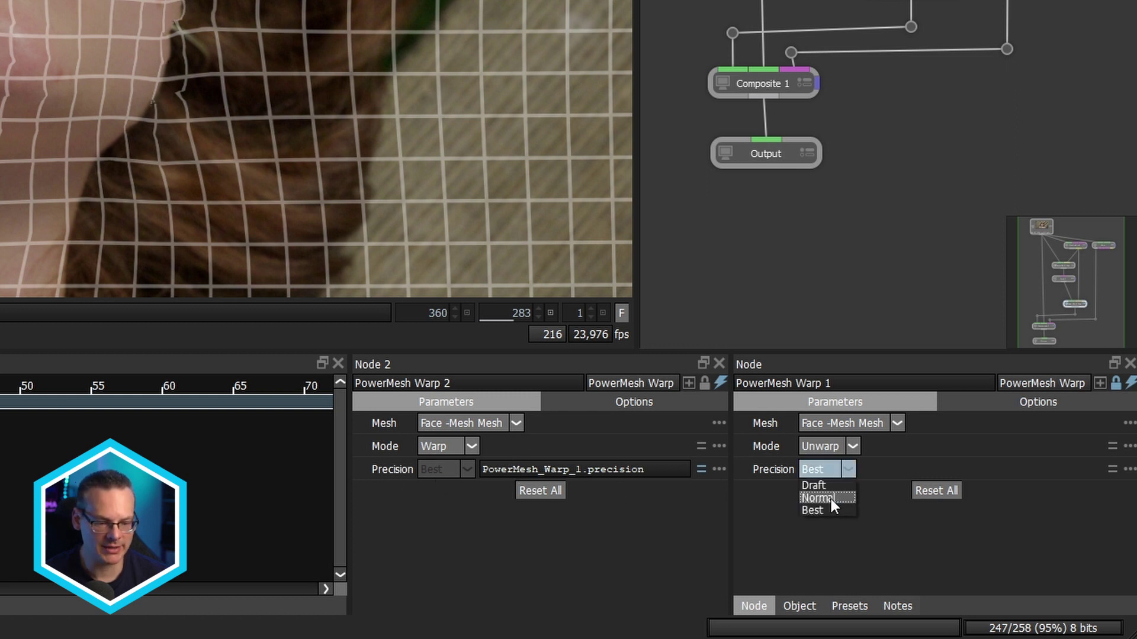
left_click(833, 485)
left_click(841, 471)
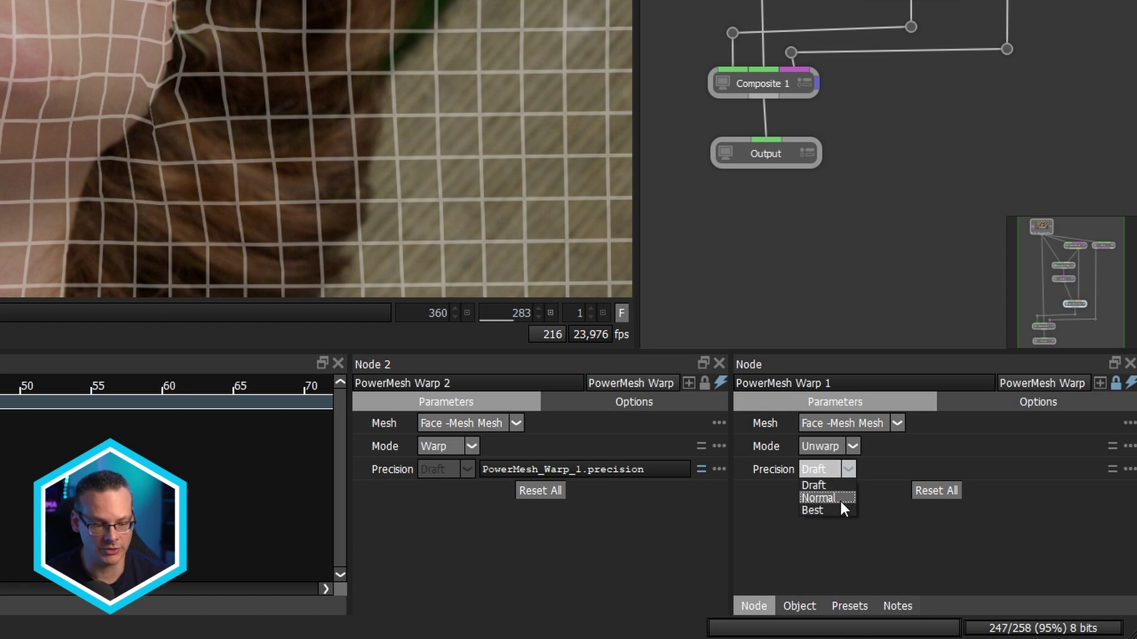
left_click(841, 497)
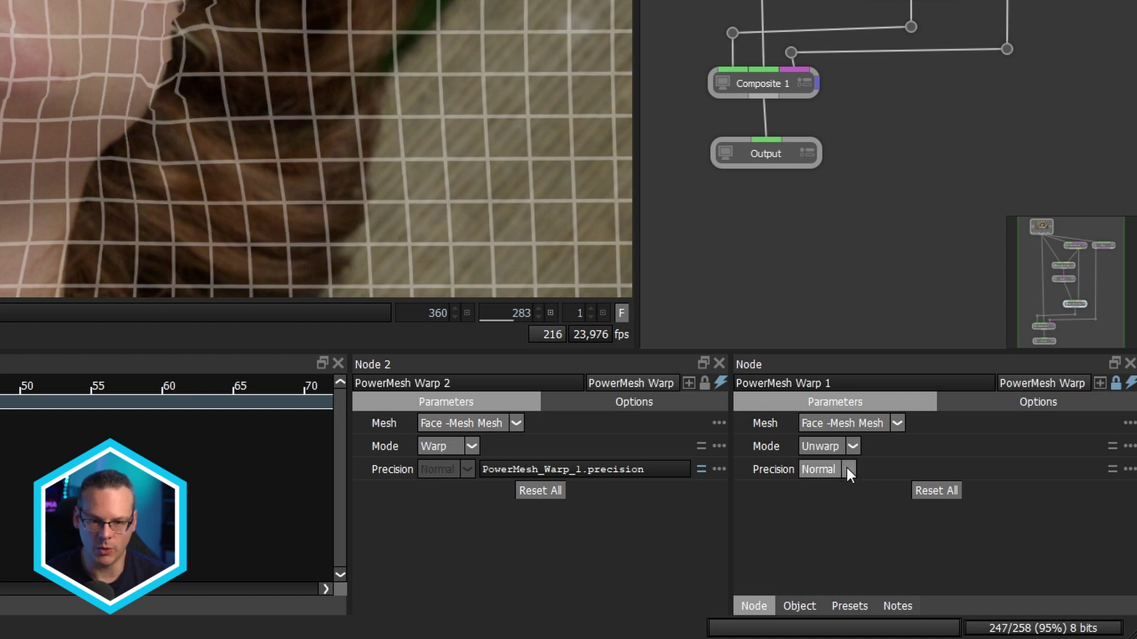
left_click(847, 471)
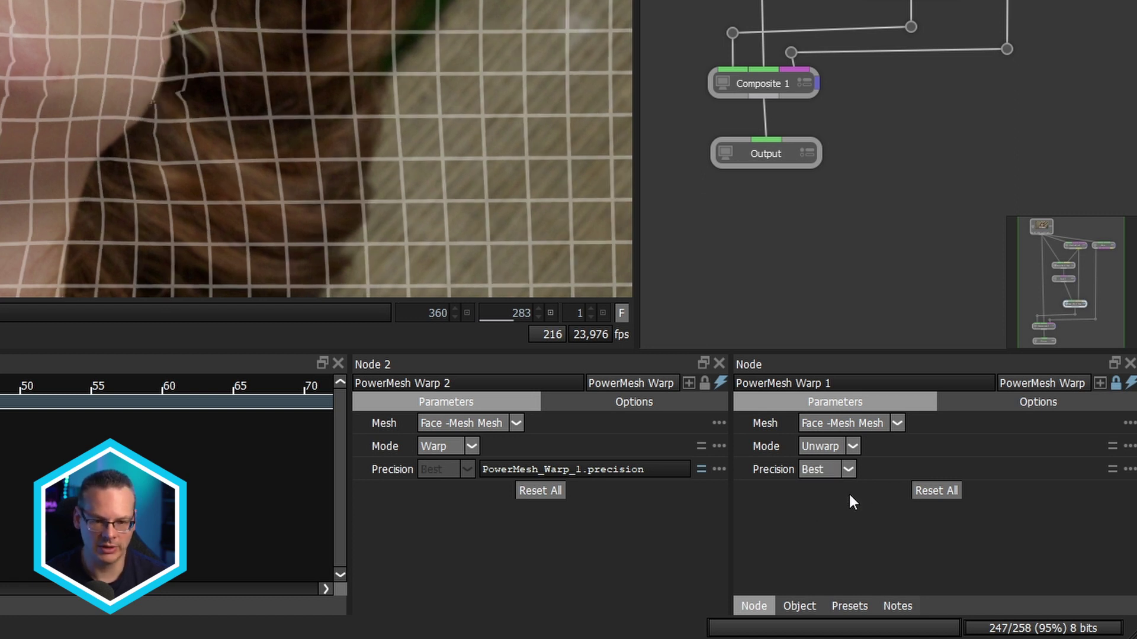
left_click(838, 471)
left_click(843, 500)
left_click(844, 470)
left_click(847, 485)
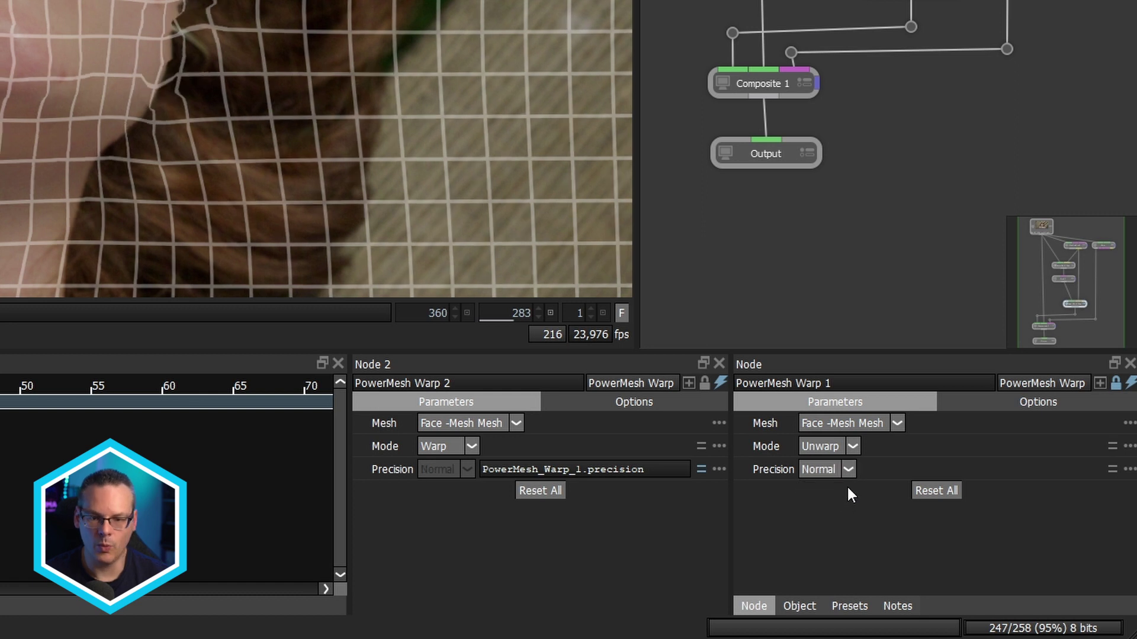
key("Up")
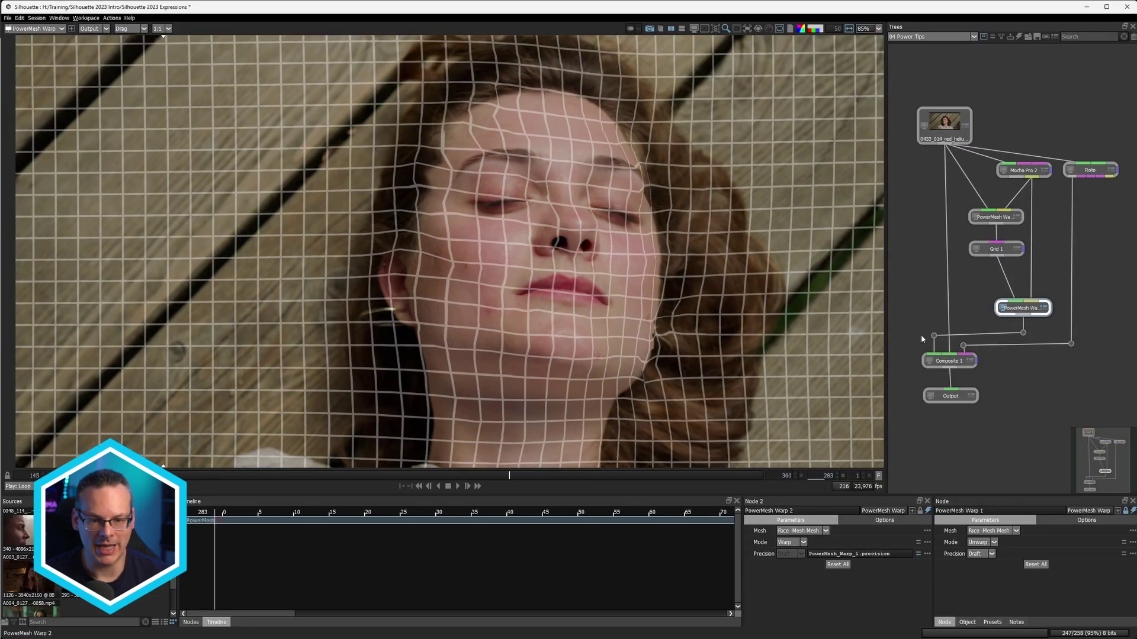
left_click(976, 553)
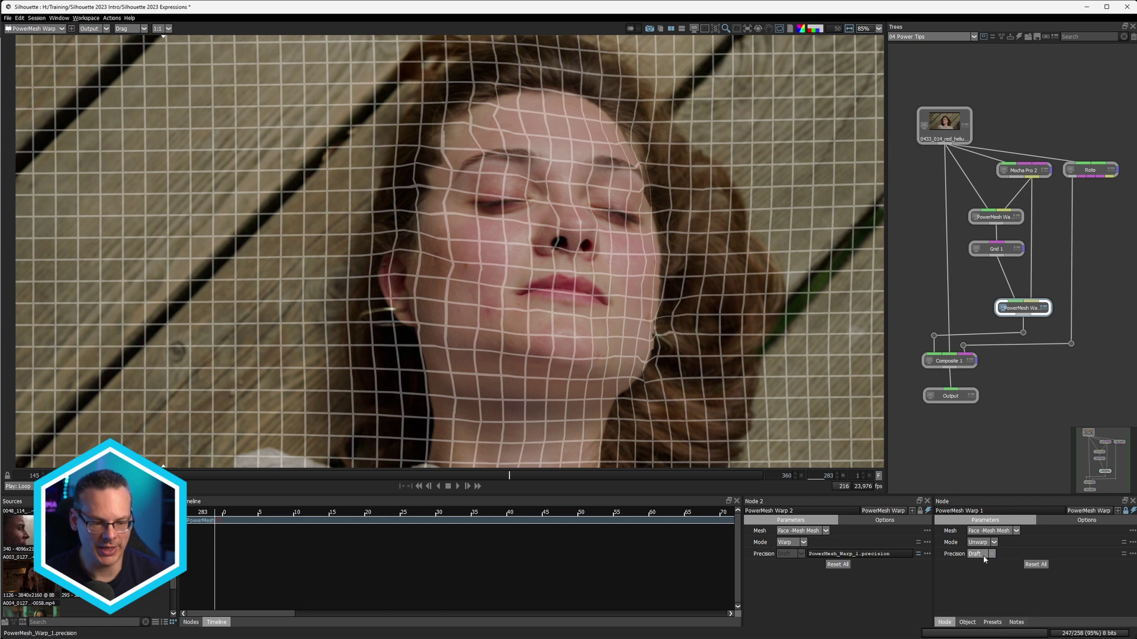
- Return Warp 1's precision to Best and link Warp 2's Mode to Warp 1 with *-1+1 appended
left_click(977, 577)
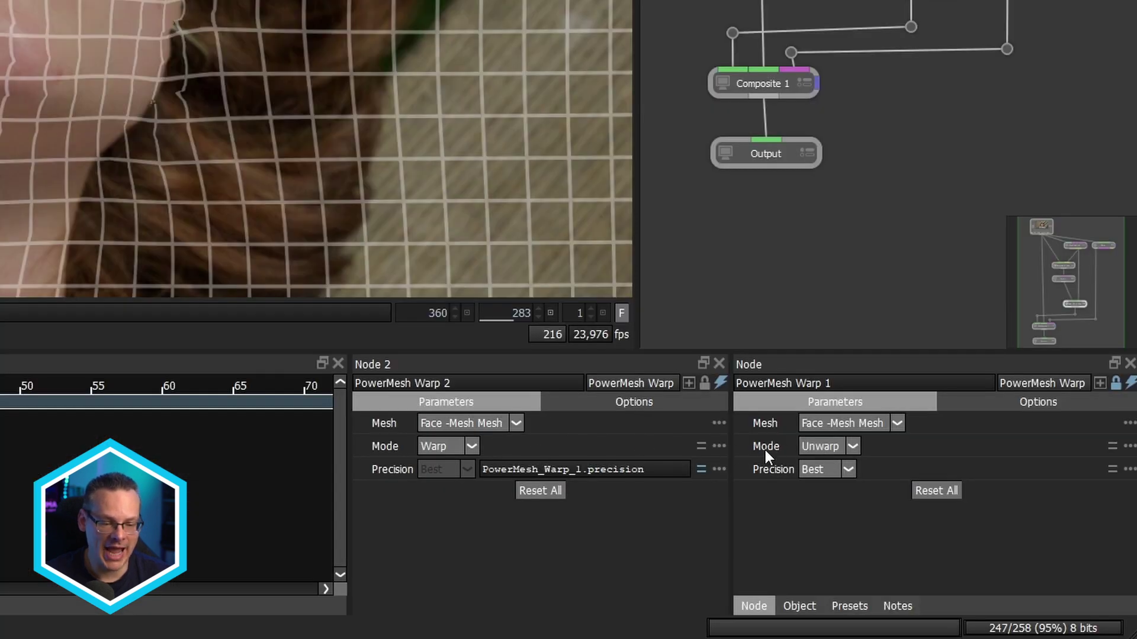
left_click(845, 444)
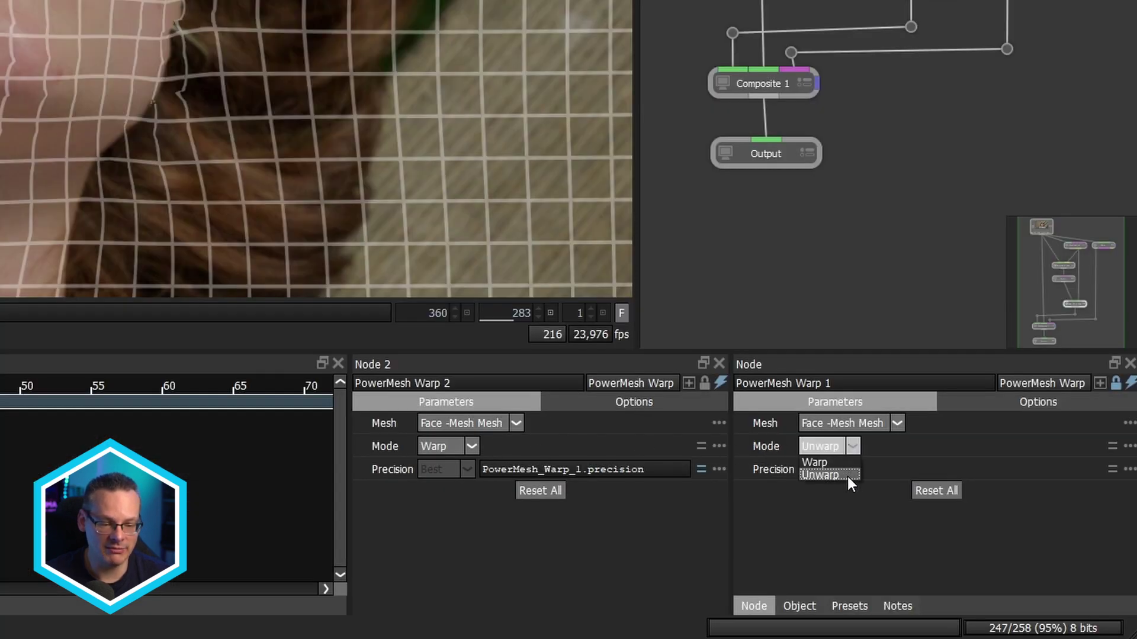
left_click(728, 467)
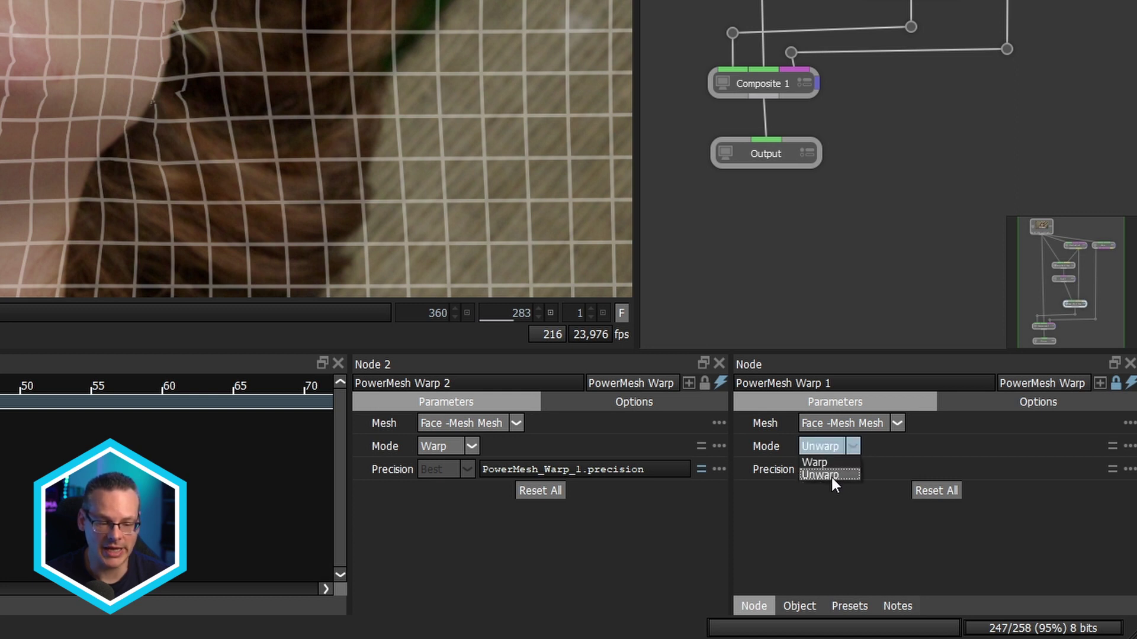
left_click(829, 477)
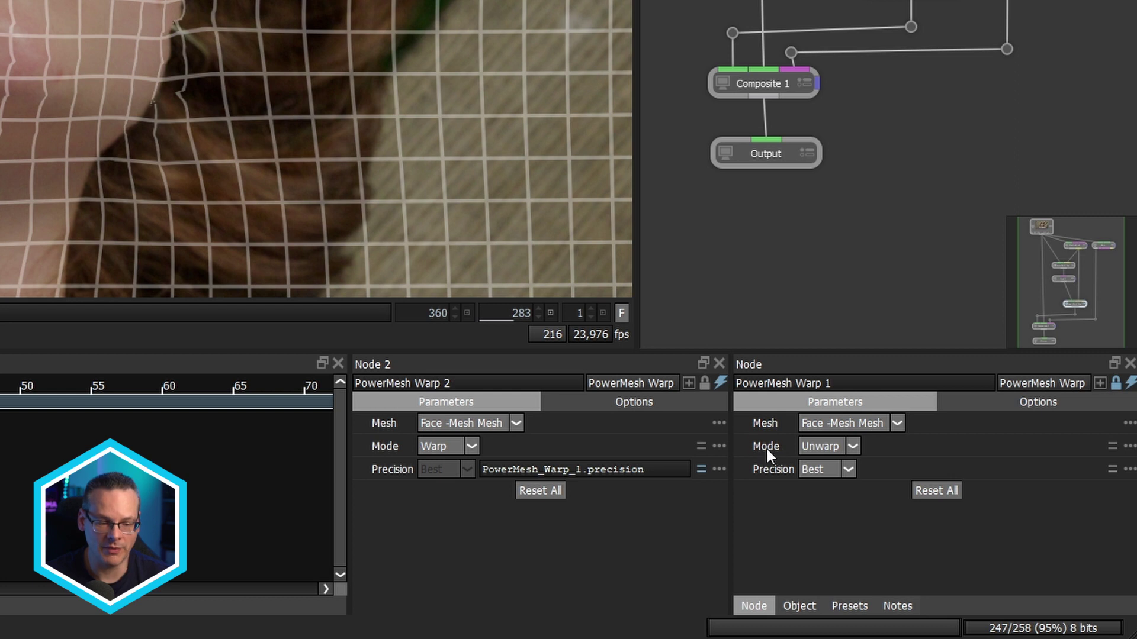
left_click_drag(766, 449, 374, 445)
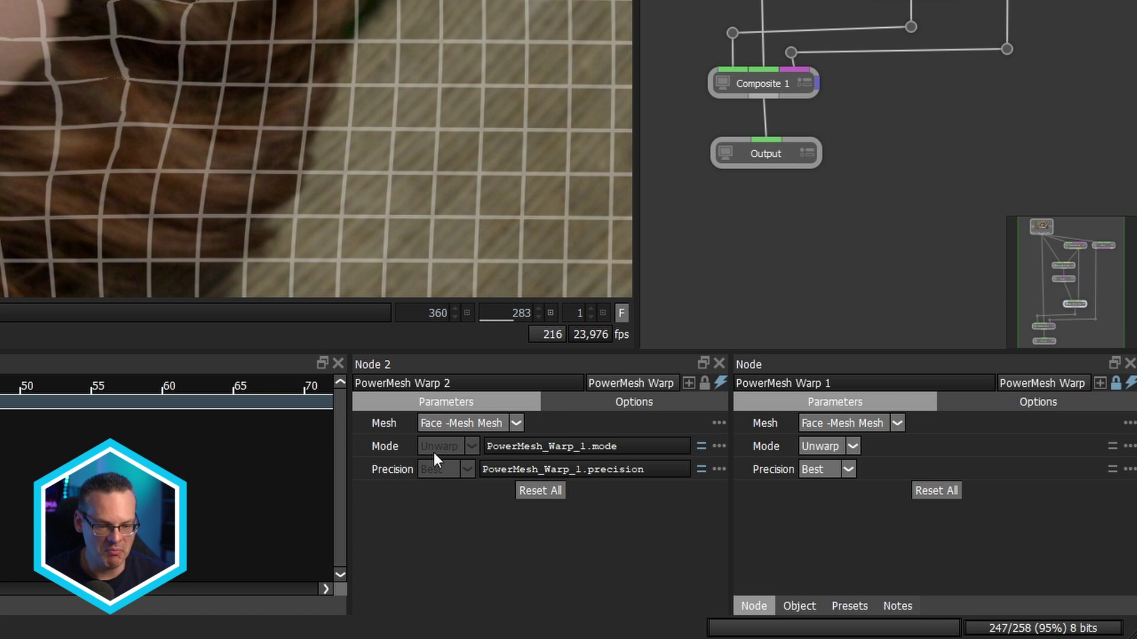
left_click(653, 447)
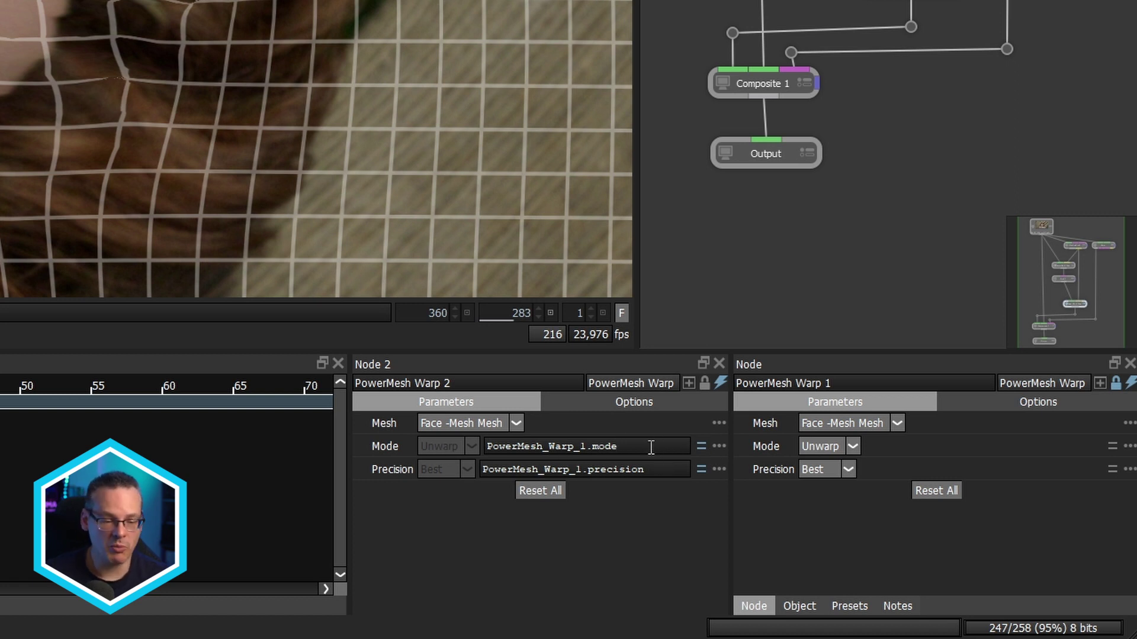
type("*-")
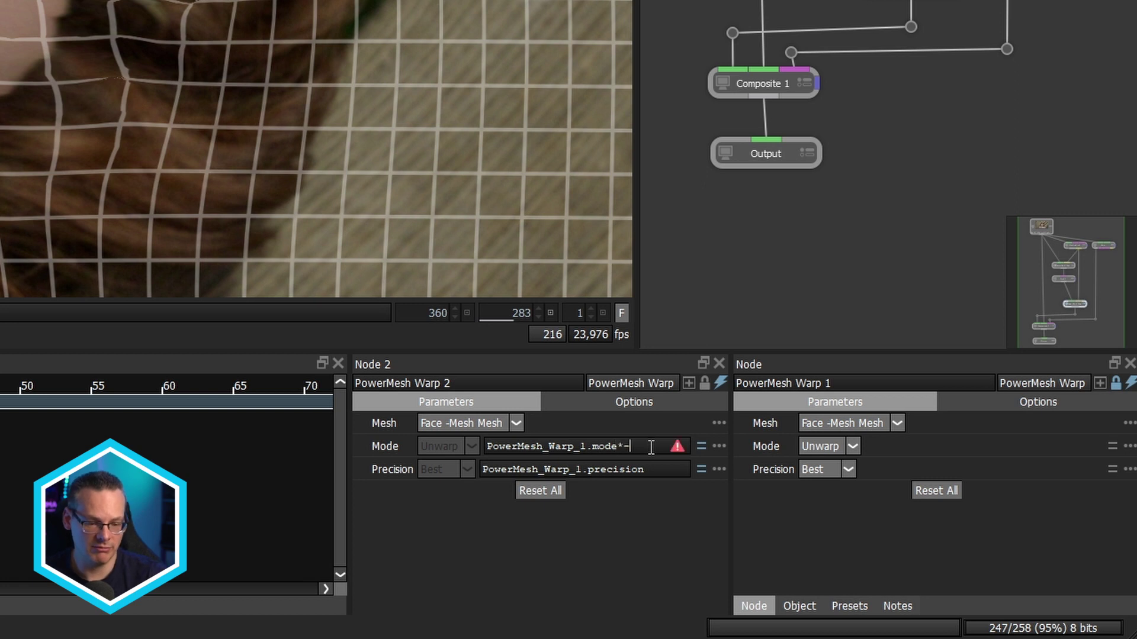
type("1")
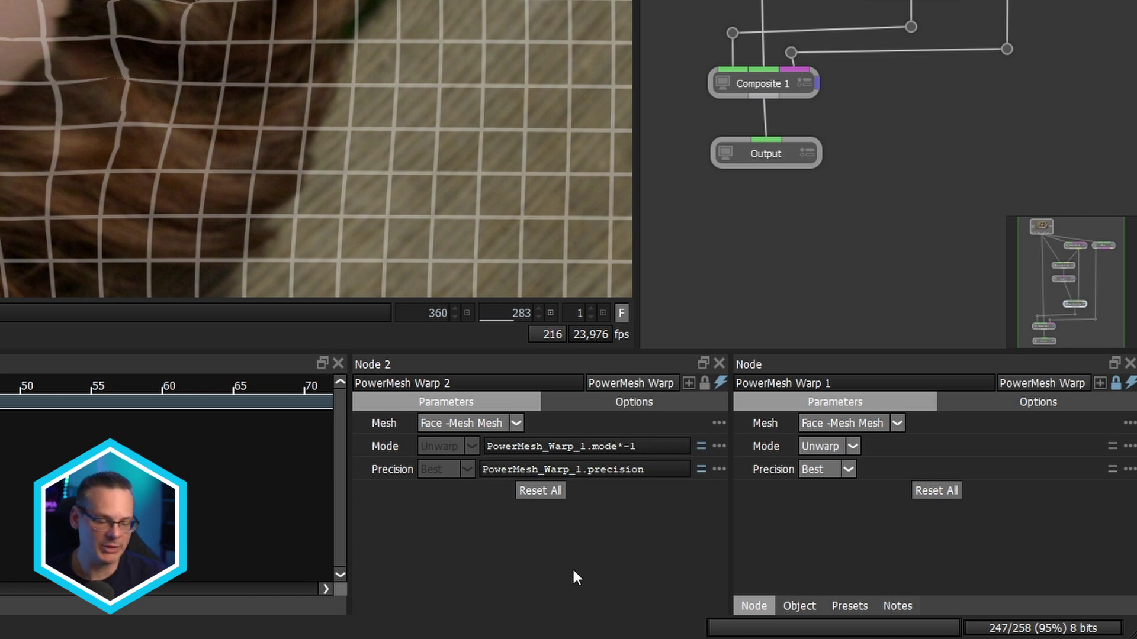
type("+1")
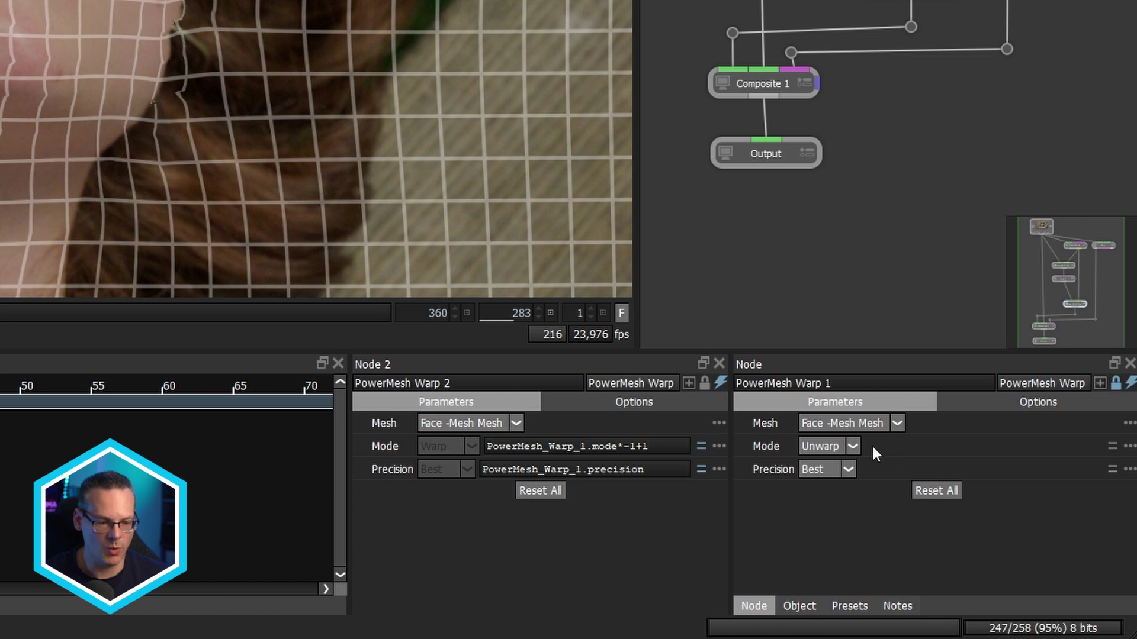
- Switch PowerMesh Warp 1's Mode to Warp and back to Unwarp to test the inverted link
left_click(853, 446)
left_click(842, 464)
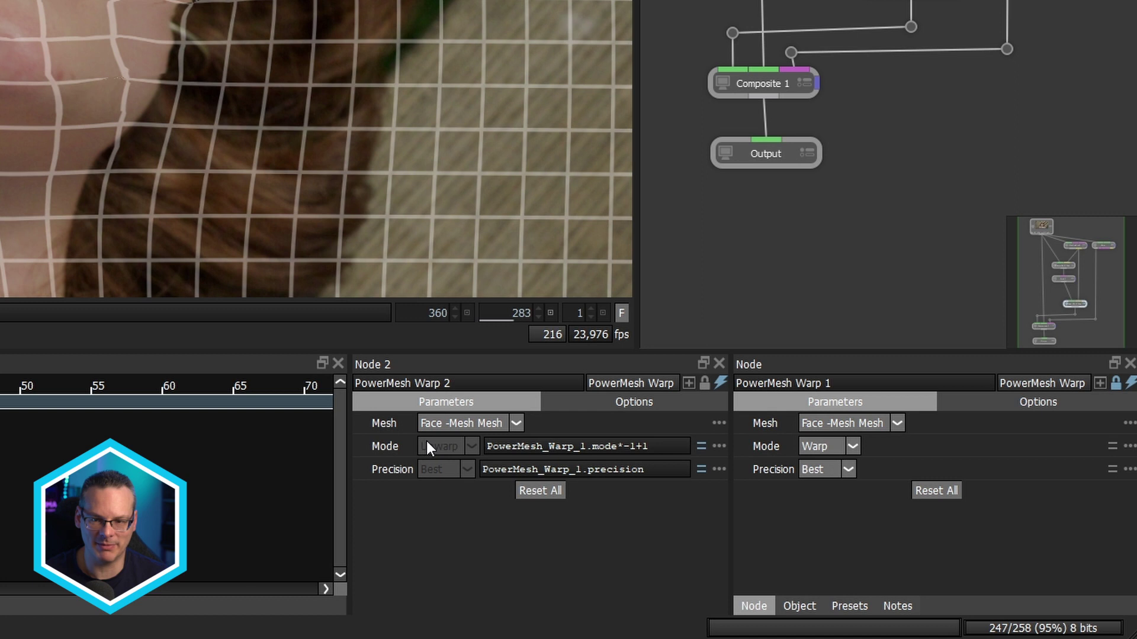
left_click(852, 446)
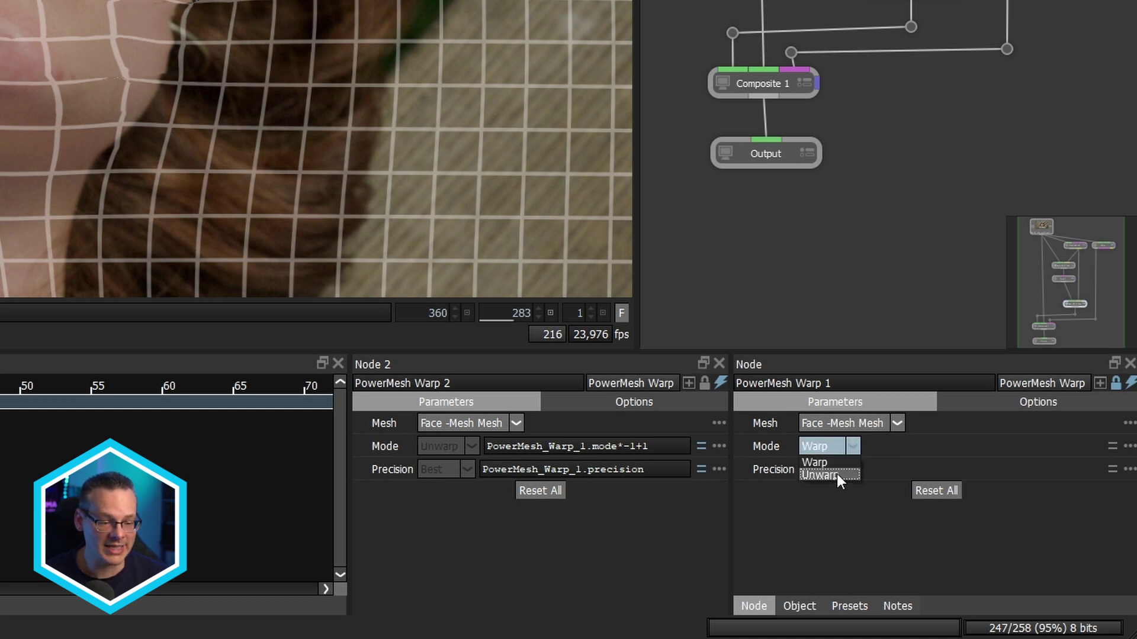
left_click(832, 476)
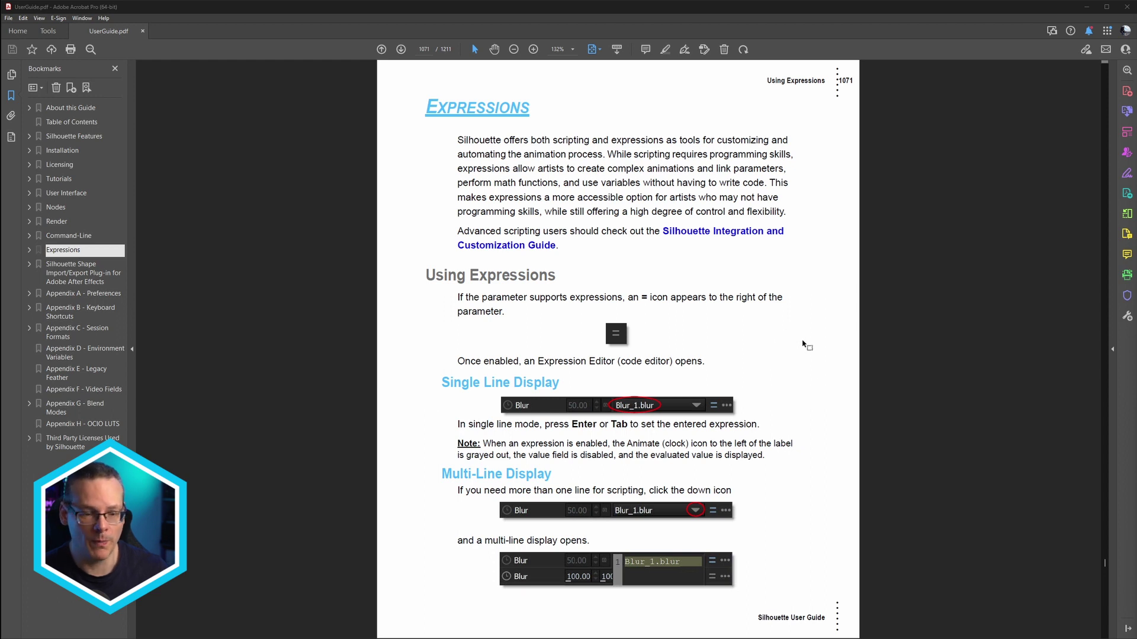
- Scroll the User Guide's Expressions chapter forward from page 1071 to page 1075
scroll(818, 373, "down", 3)
scroll(818, 373, "down", 9)
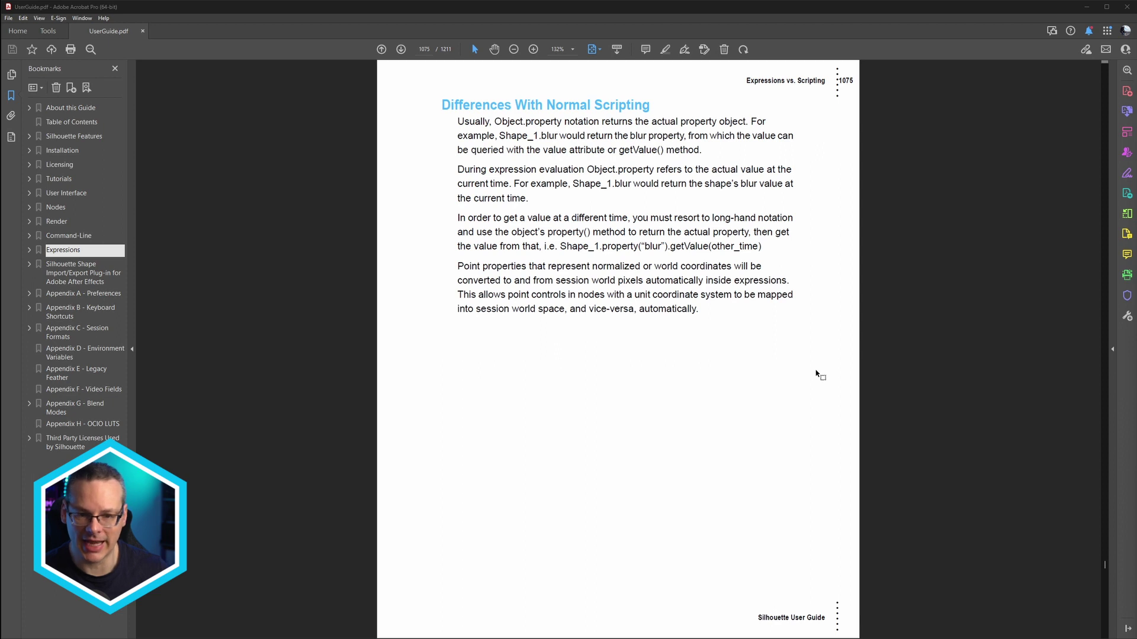
scroll(818, 373, "down", 3)
scroll(818, 373, "up", 3)
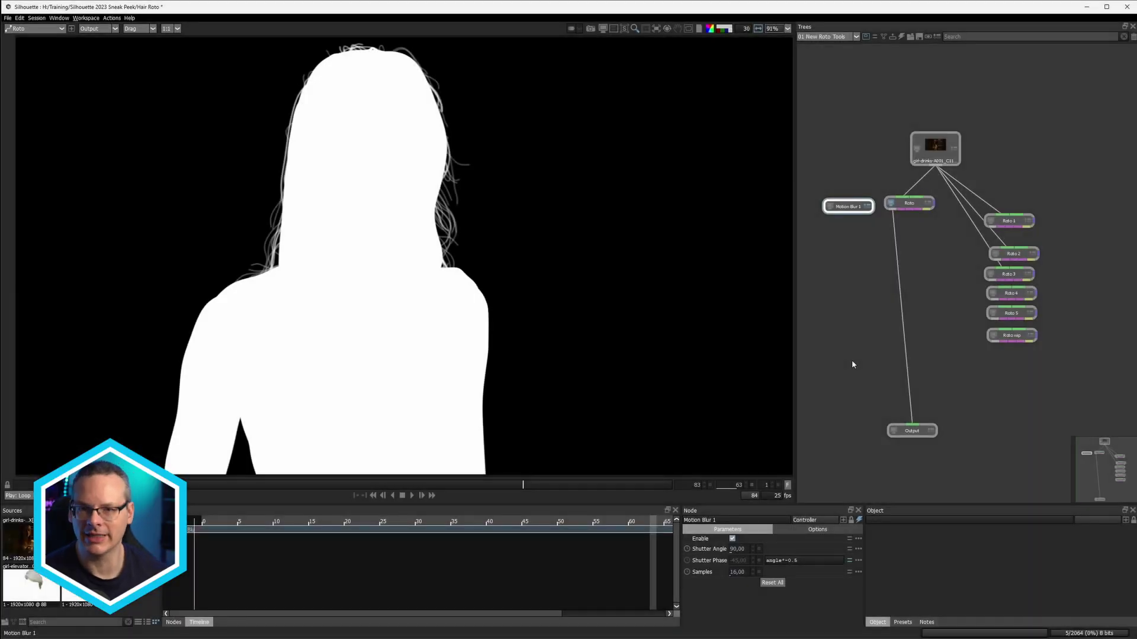
- Browse the Actions > Create menu without choosing anything, then open Help > Customization Guide
left_click(112, 18)
mouse_move(115, 31)
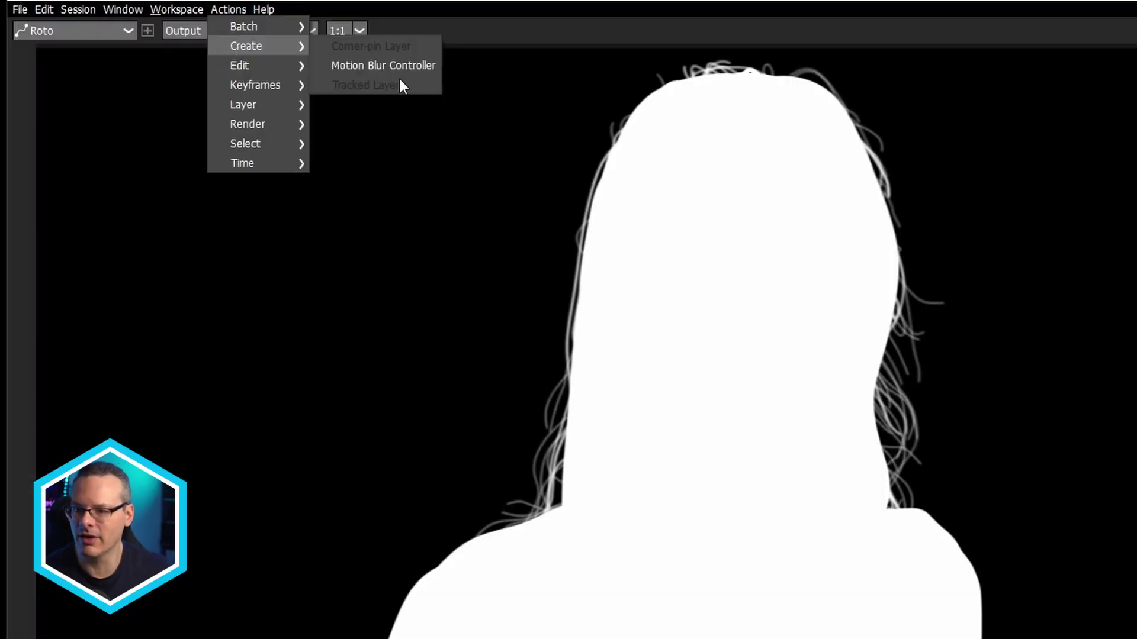
key("Escape")
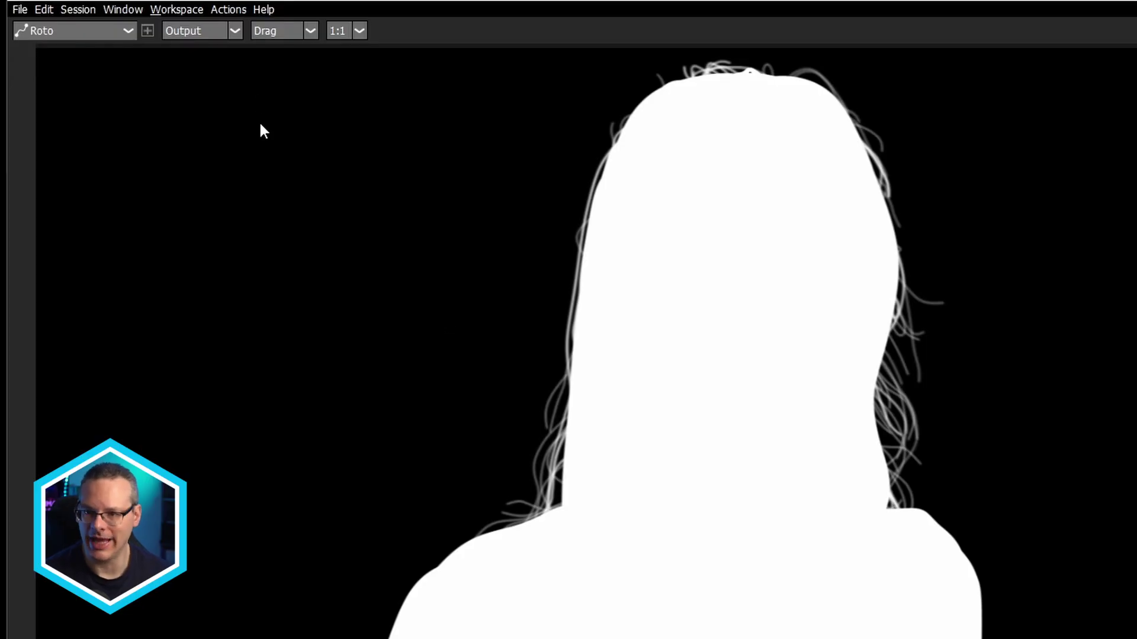
left_click(262, 10)
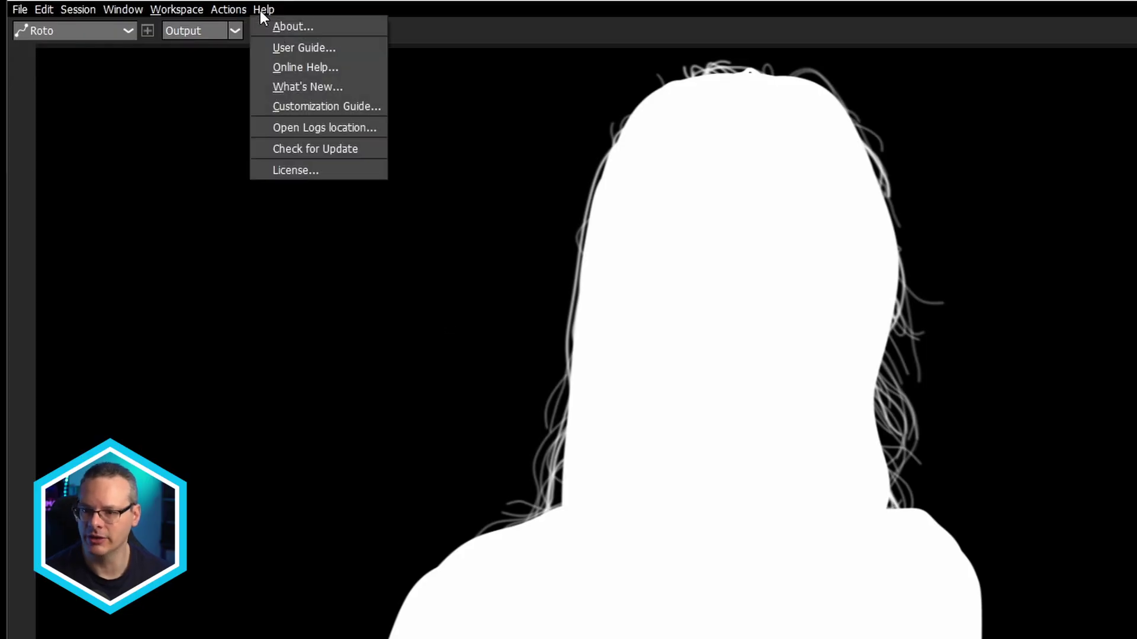
left_click(379, 106)
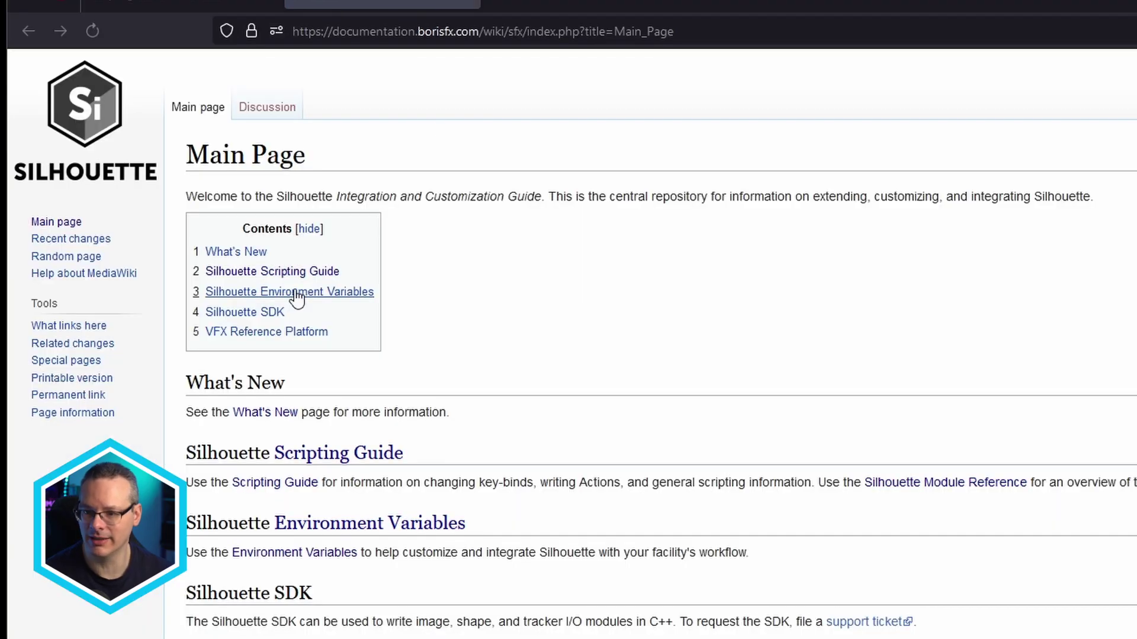
- Follow the Silhouette Scripting Guide link in the wiki Main Page contents
left_click(341, 267)
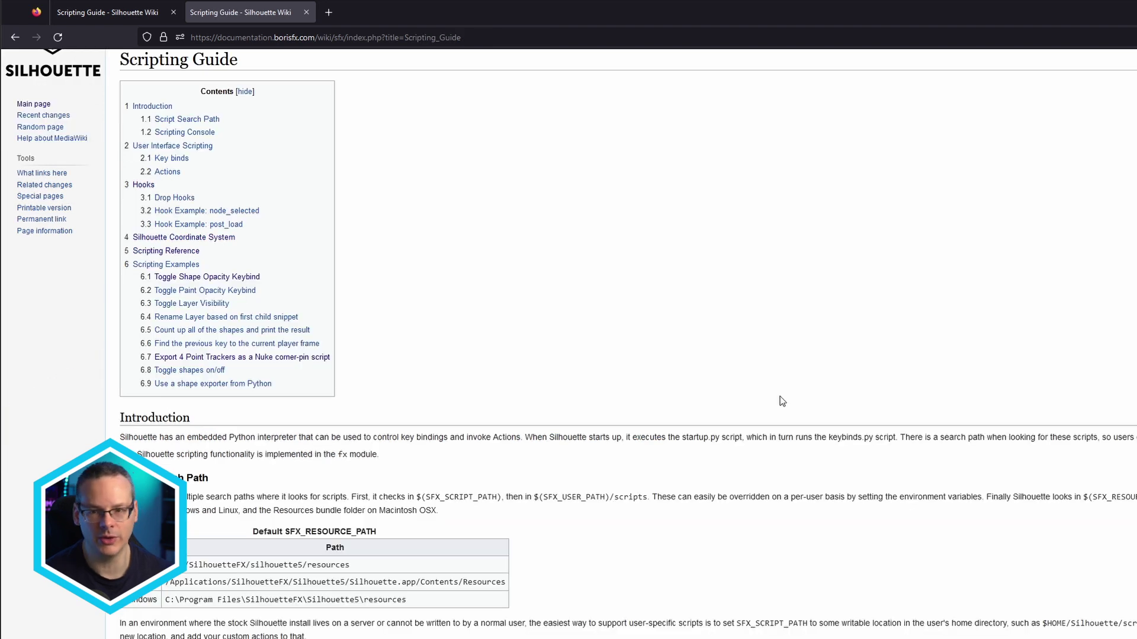